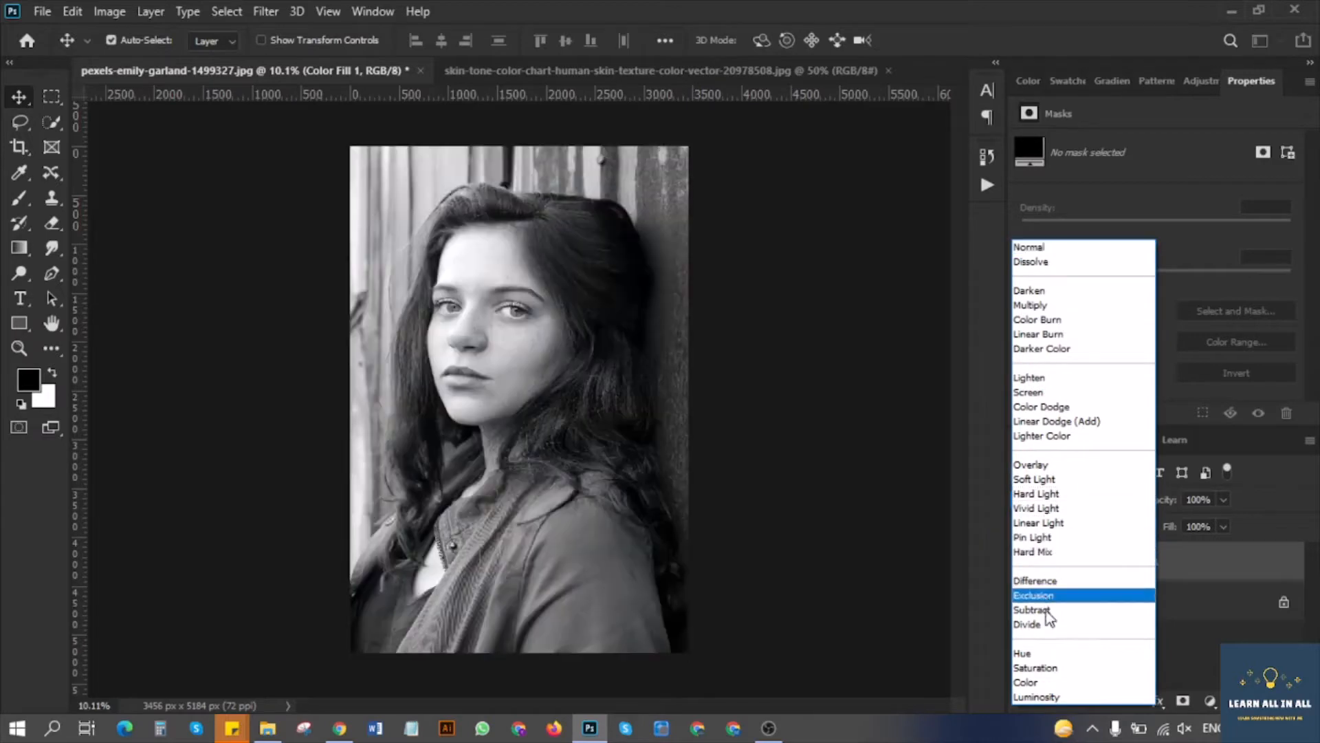
# Try the Color blend mode on the black Color Fill 1 layer and compare the photo with the layer hidden and shown.
pyautogui.click(1051, 682)
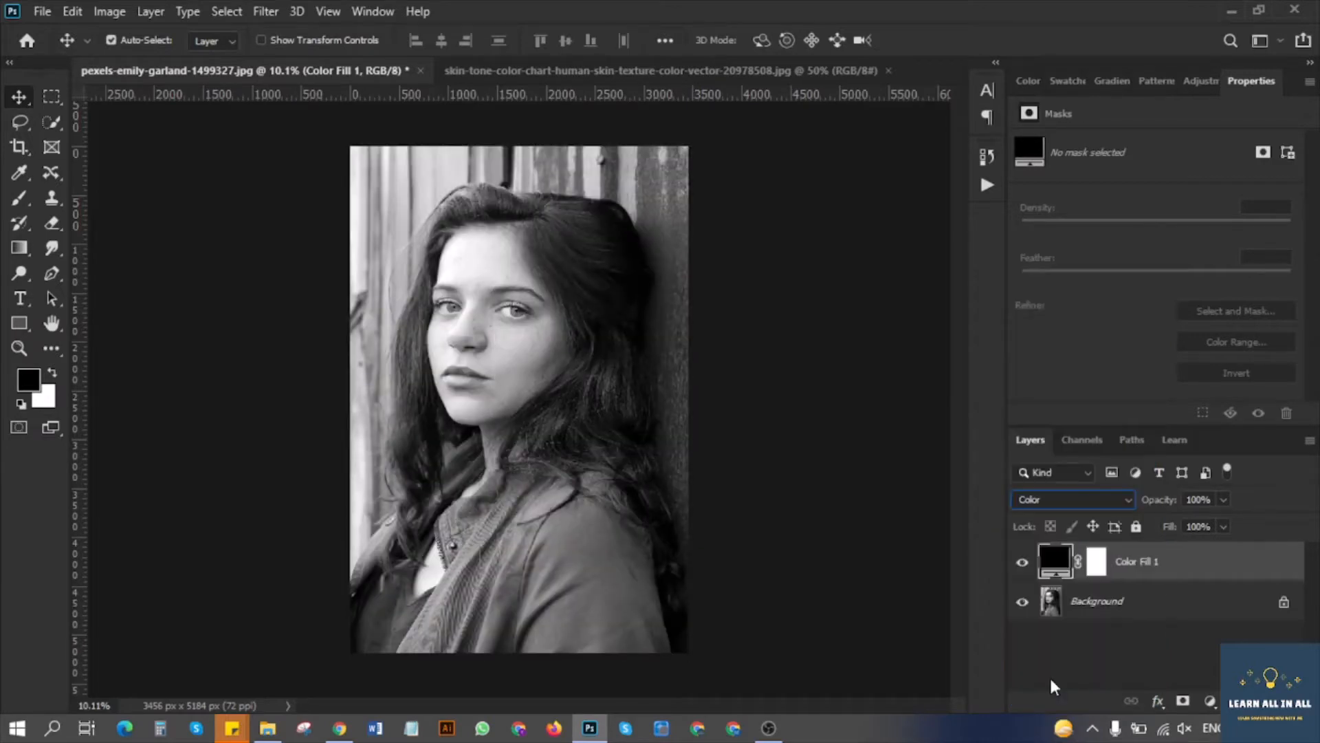
pyautogui.click(1022, 564)
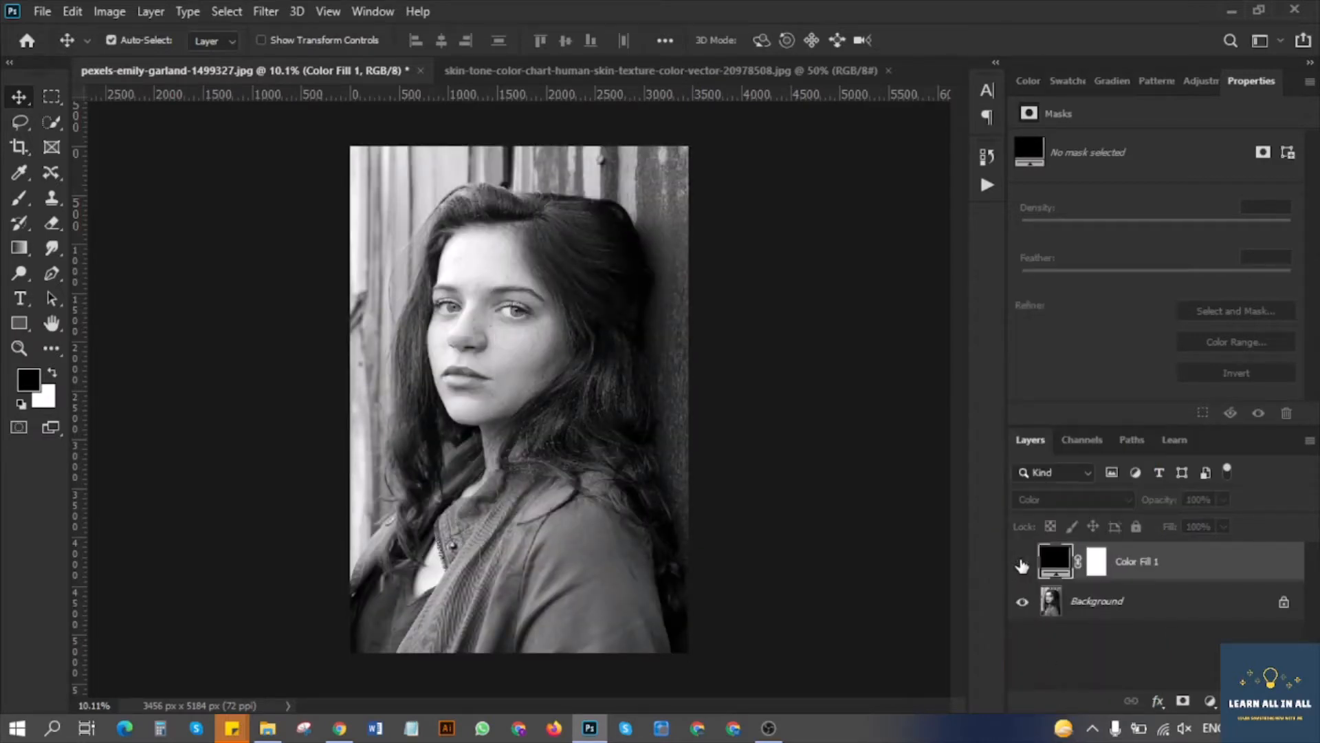
pyautogui.click(1021, 564)
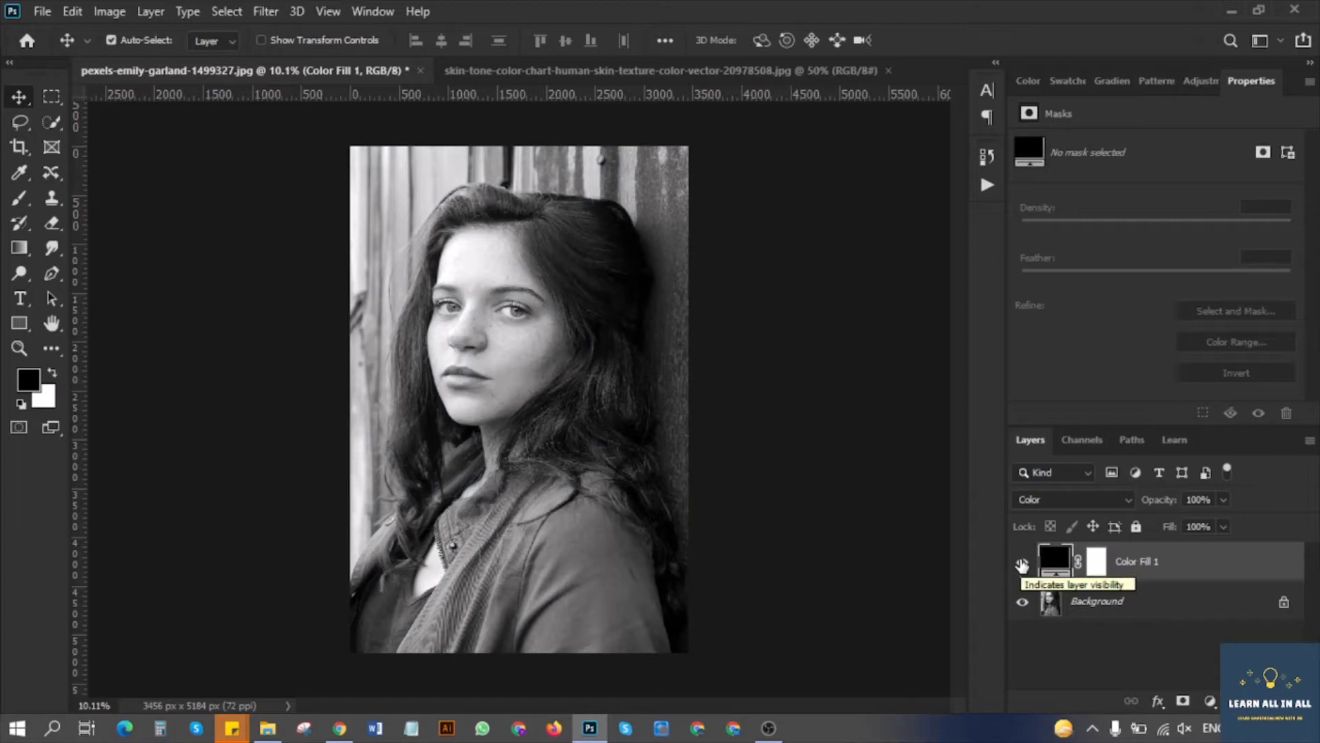
# Set the blend mode of the black Color Fill 1 layer to Soft Light.
pyautogui.click(1056, 501)
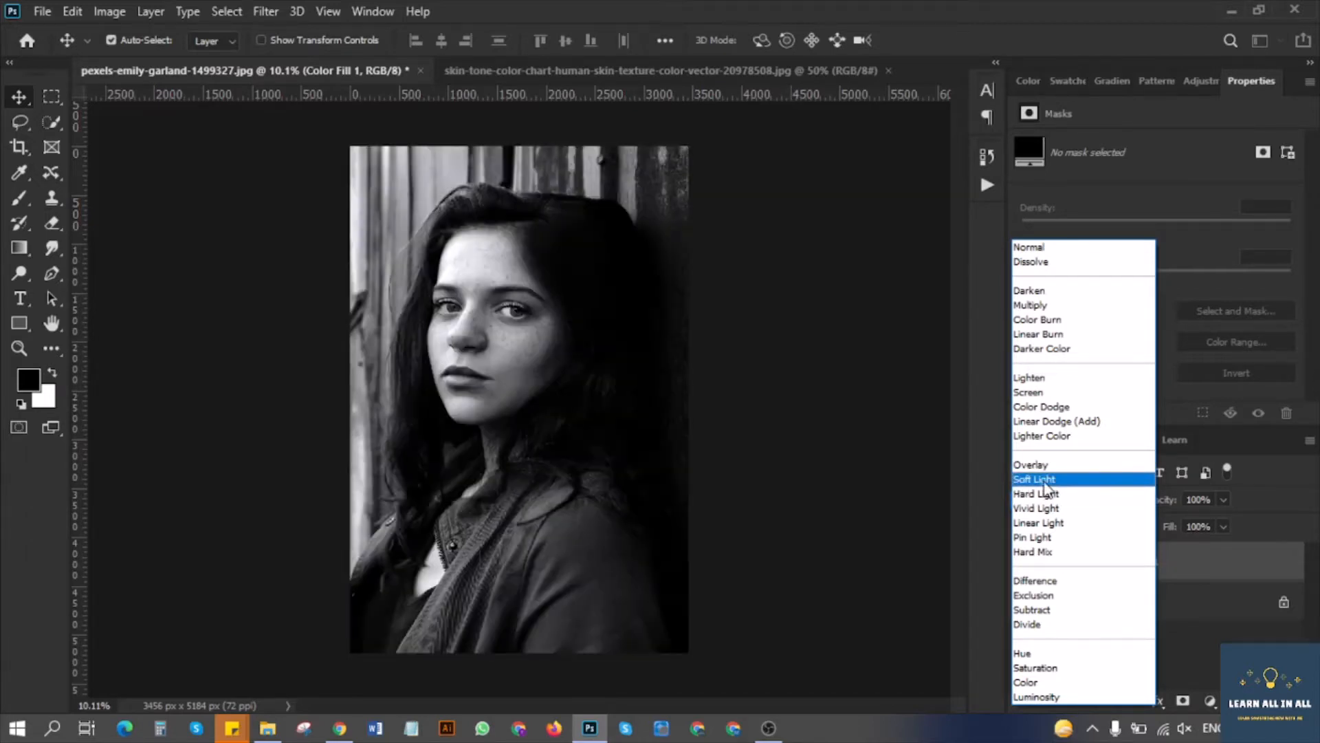
pyautogui.click(1045, 479)
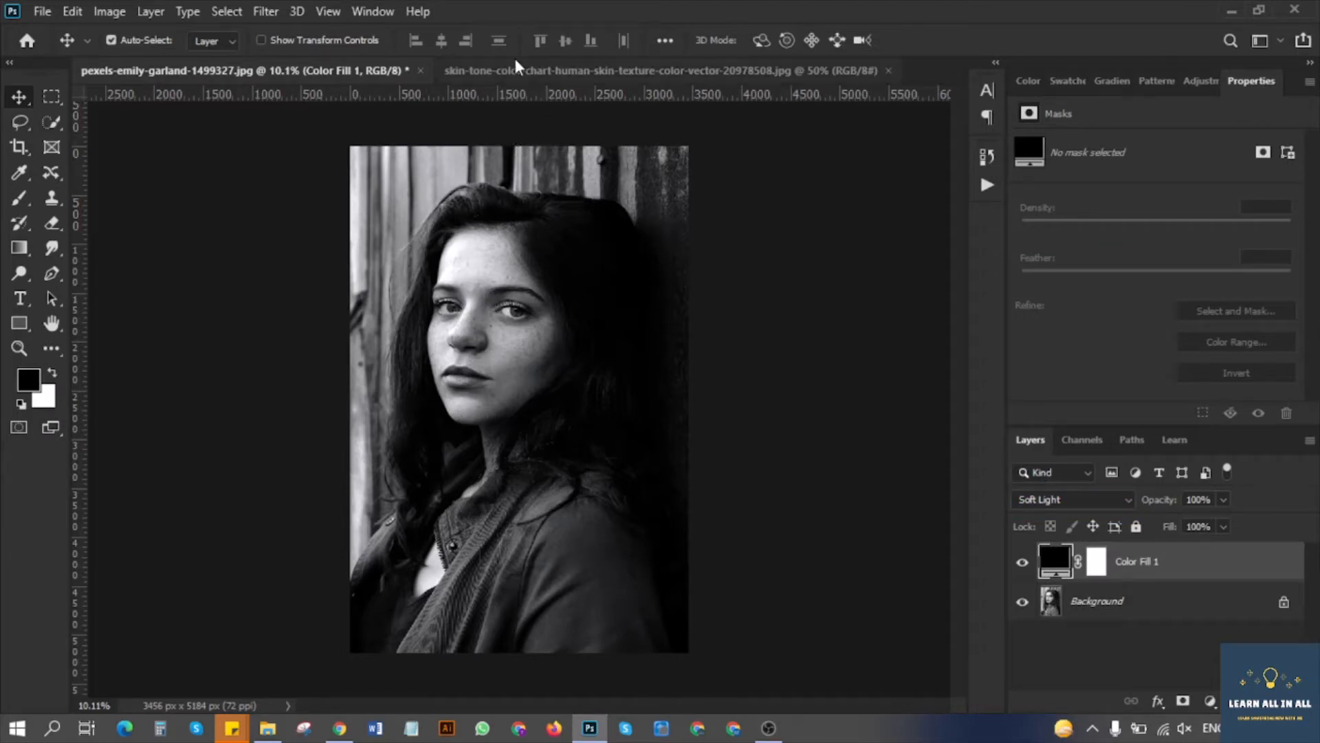
# Copy the human skin tones chart from its own document into the portrait, placing it beside the woman's head.
pyautogui.click(512, 82)
pyautogui.moveTo(516, 500); pyautogui.dragTo(653, 320)
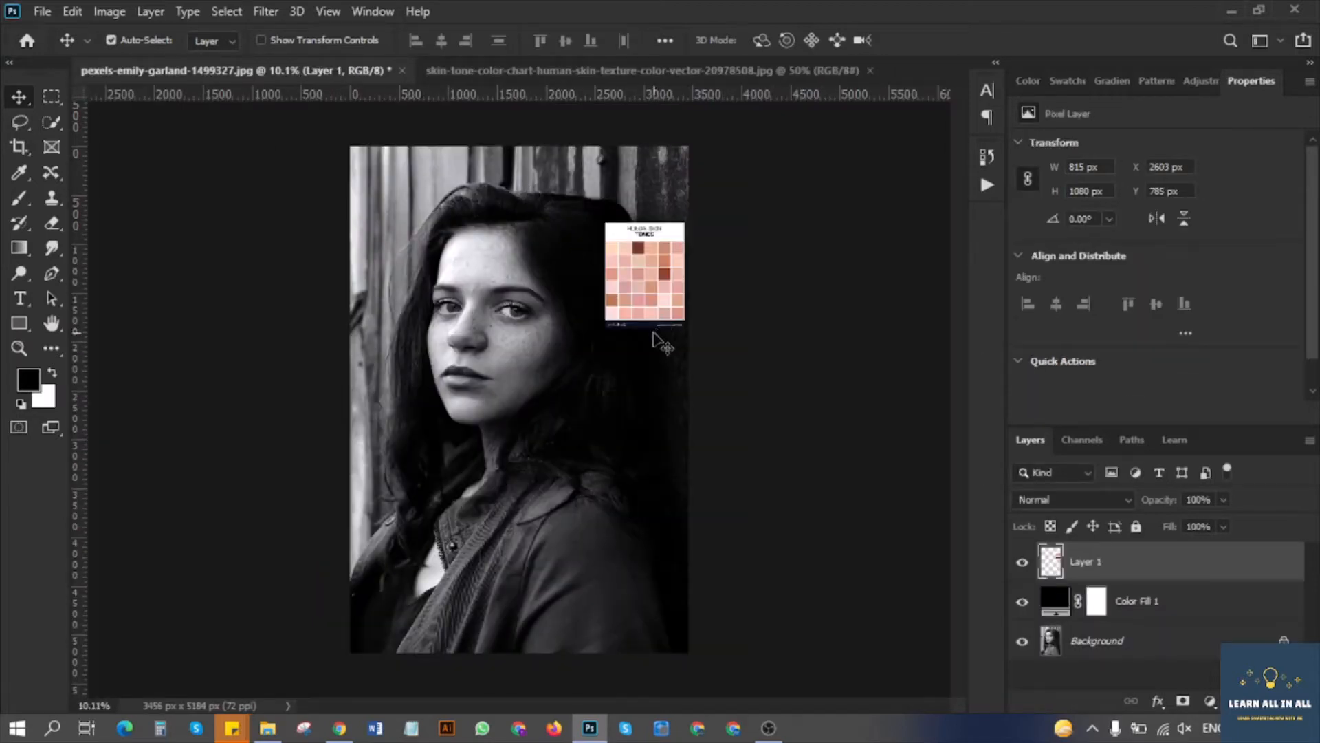
pyautogui.scroll(4, 654, 347)
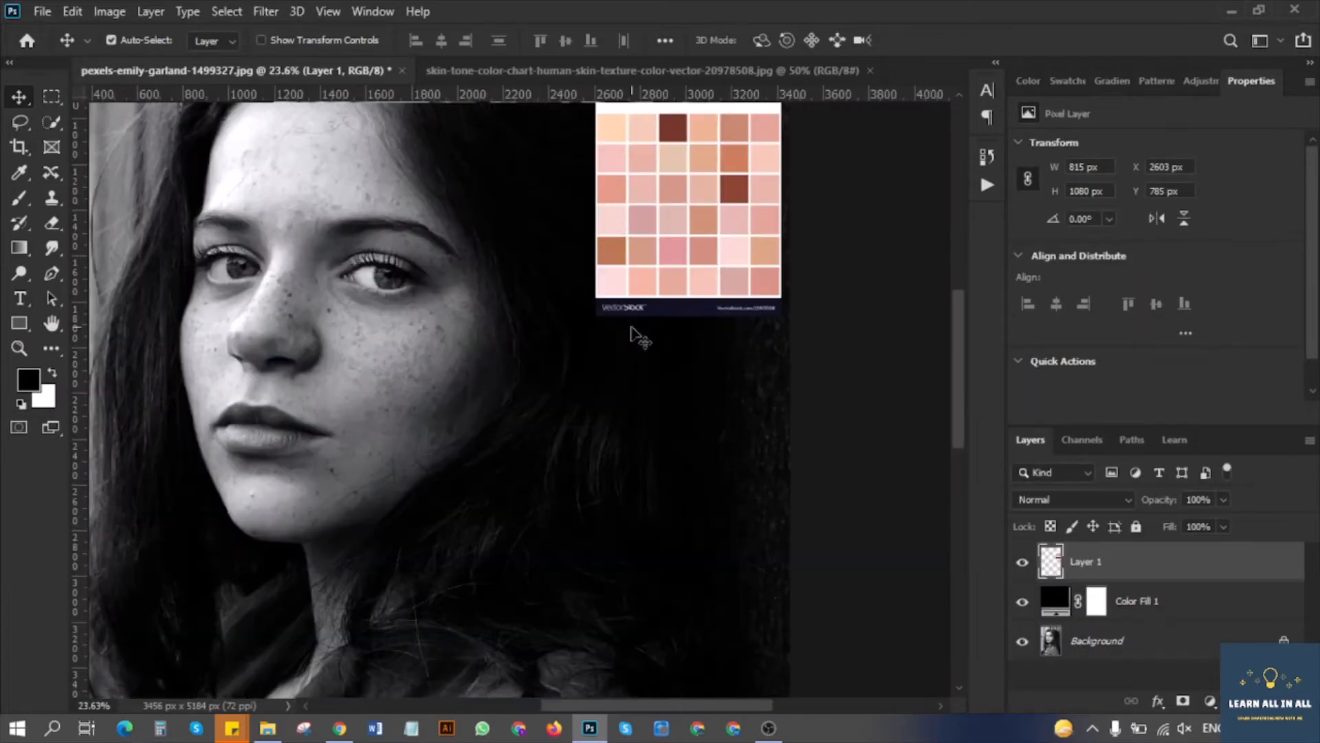
pyautogui.scroll(2, 643, 332)
pyautogui.scroll(5, 640, 323)
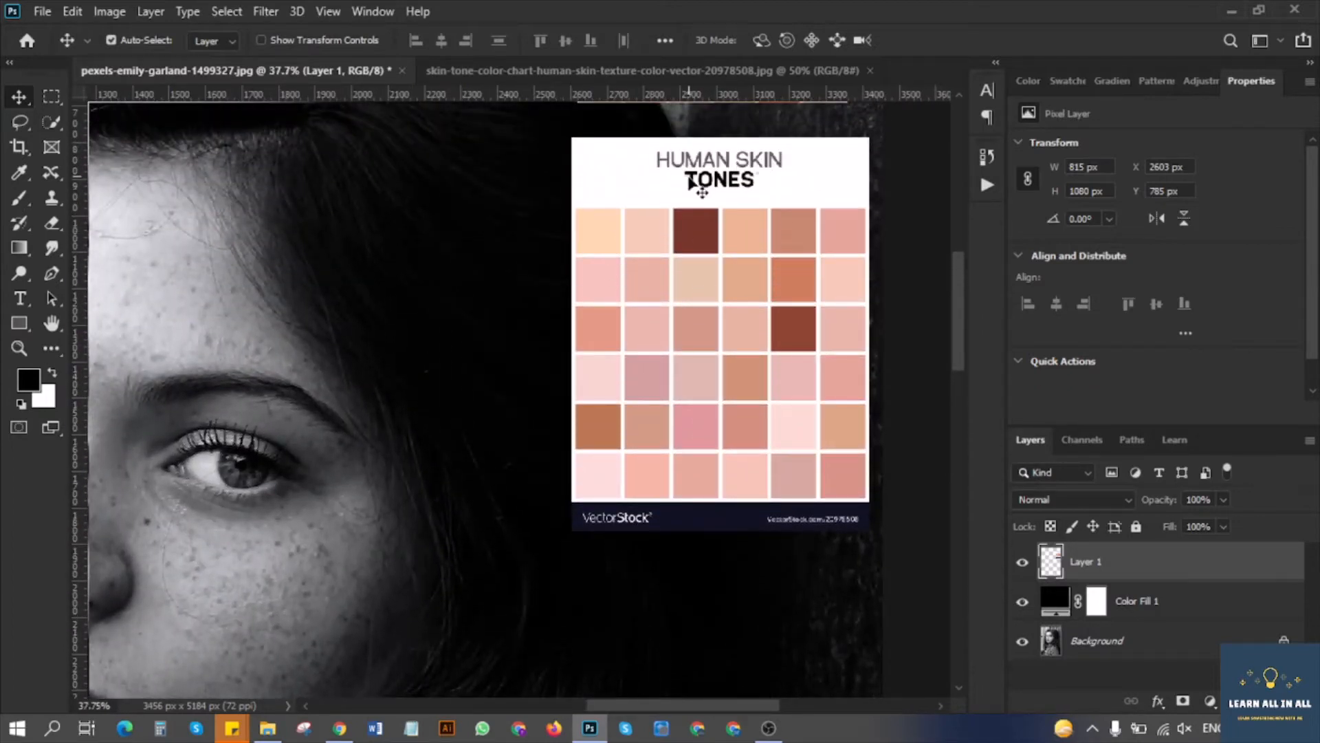
pyautogui.scroll(-2, 699, 282)
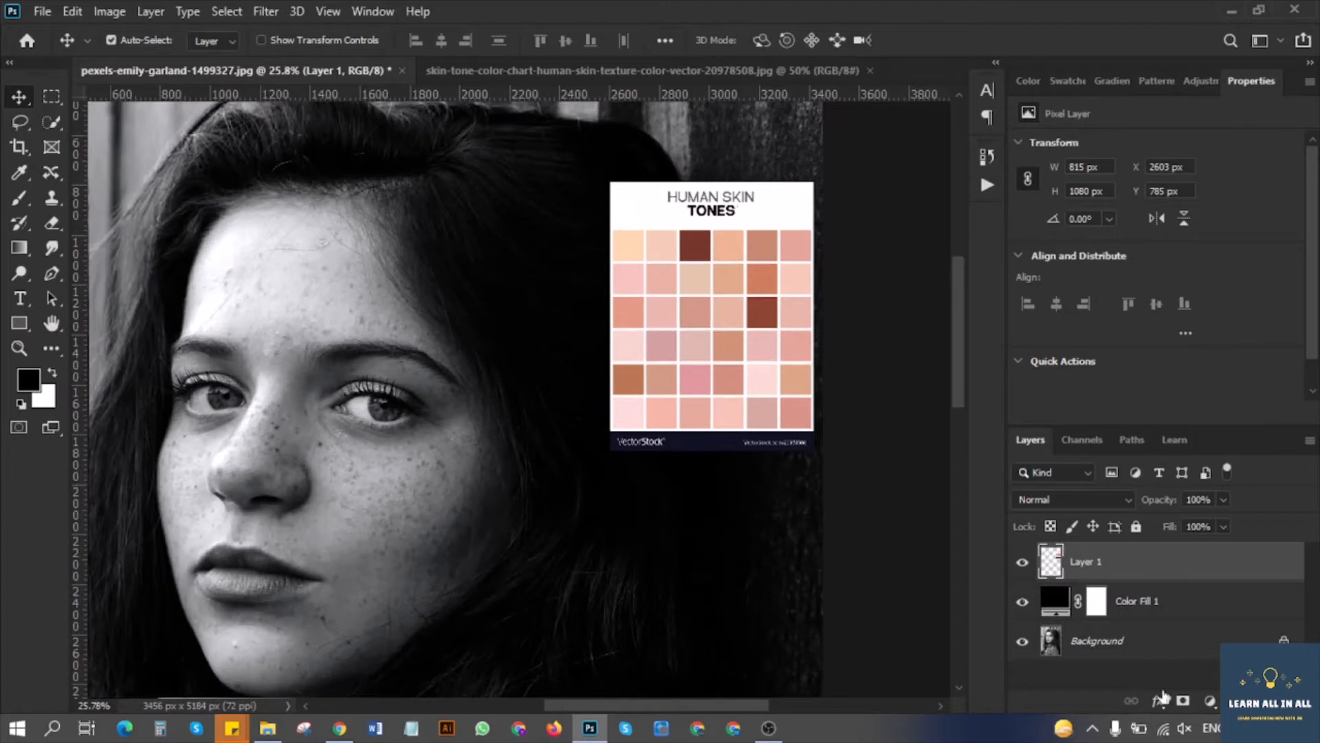
# Add a Solid Color fill layer above Color Fill 1 using skin tone f2ccb7, sampled from the second swatch in the chart's first row.
pyautogui.click(1150, 609)
pyautogui.click(1210, 701)
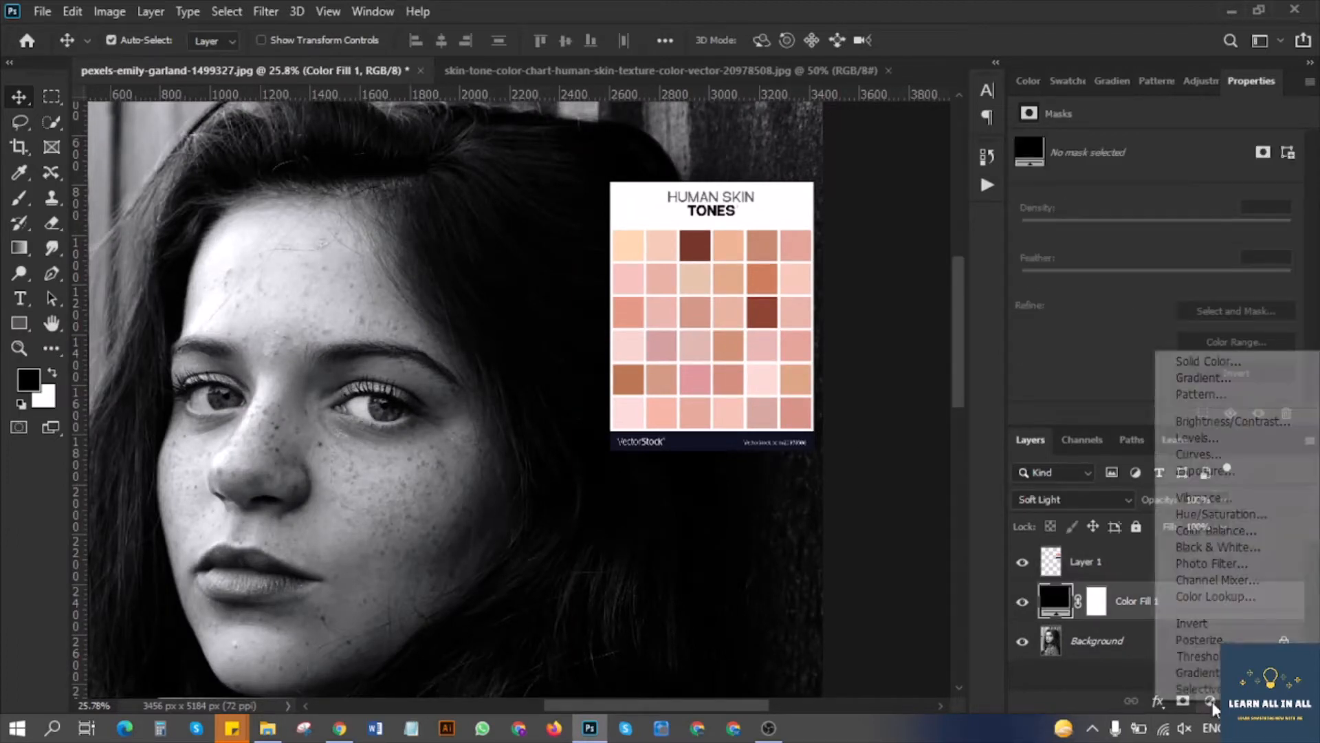
pyautogui.click(1202, 363)
pyautogui.click(629, 245)
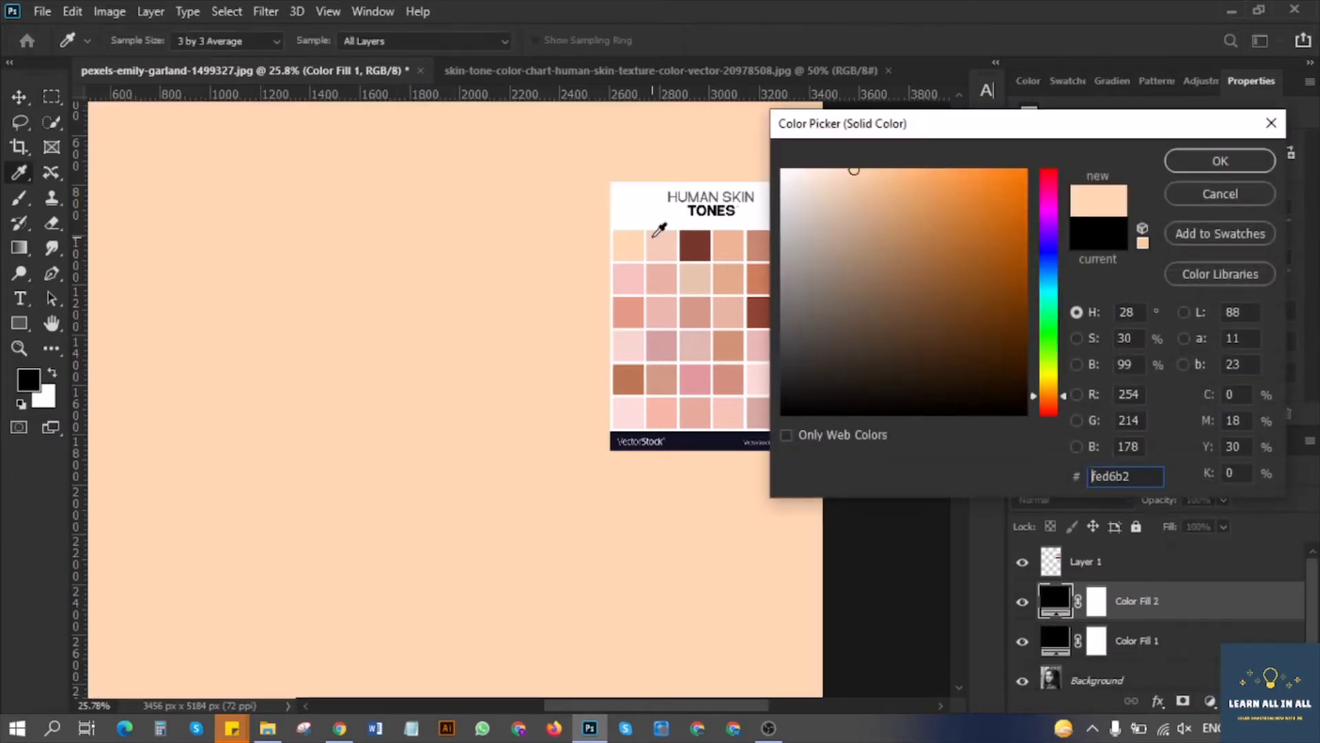
pyautogui.moveTo(1061, 133); pyautogui.dragTo(344, 260)
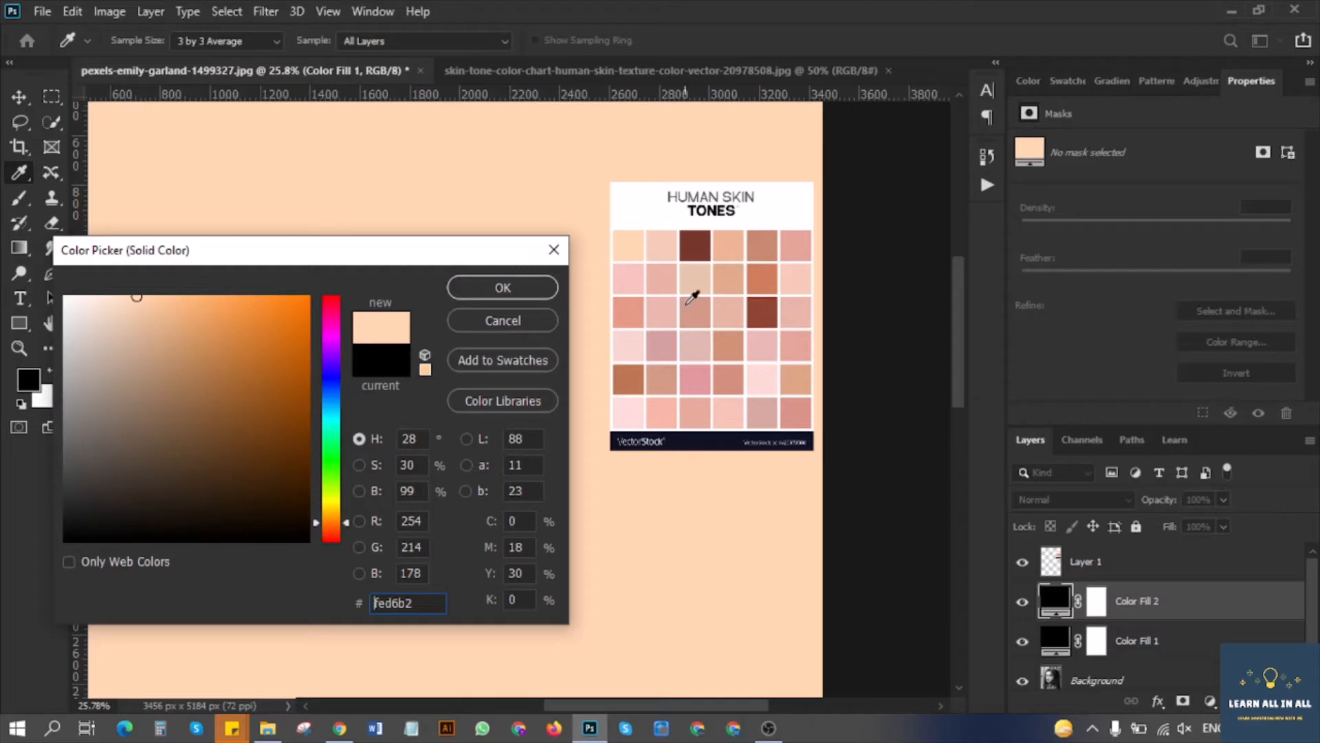
pyautogui.click(668, 249)
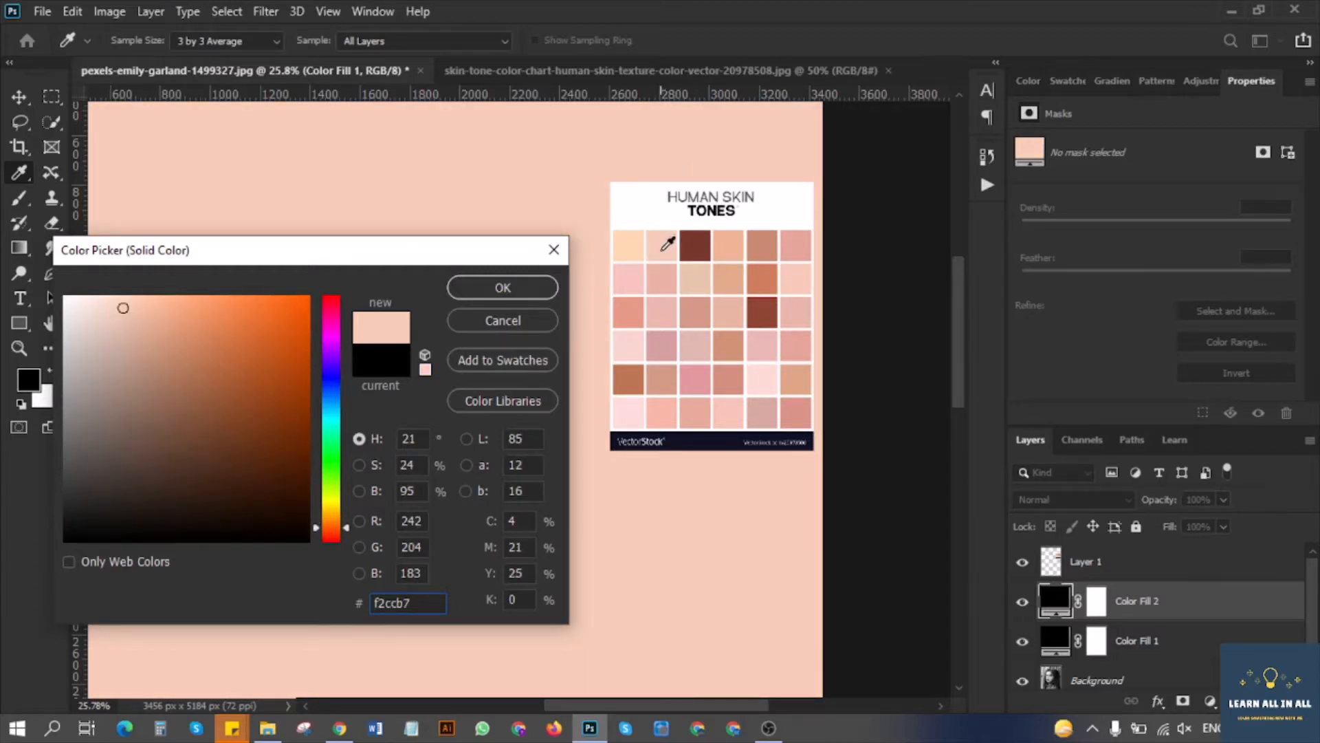
pyautogui.click(502, 289)
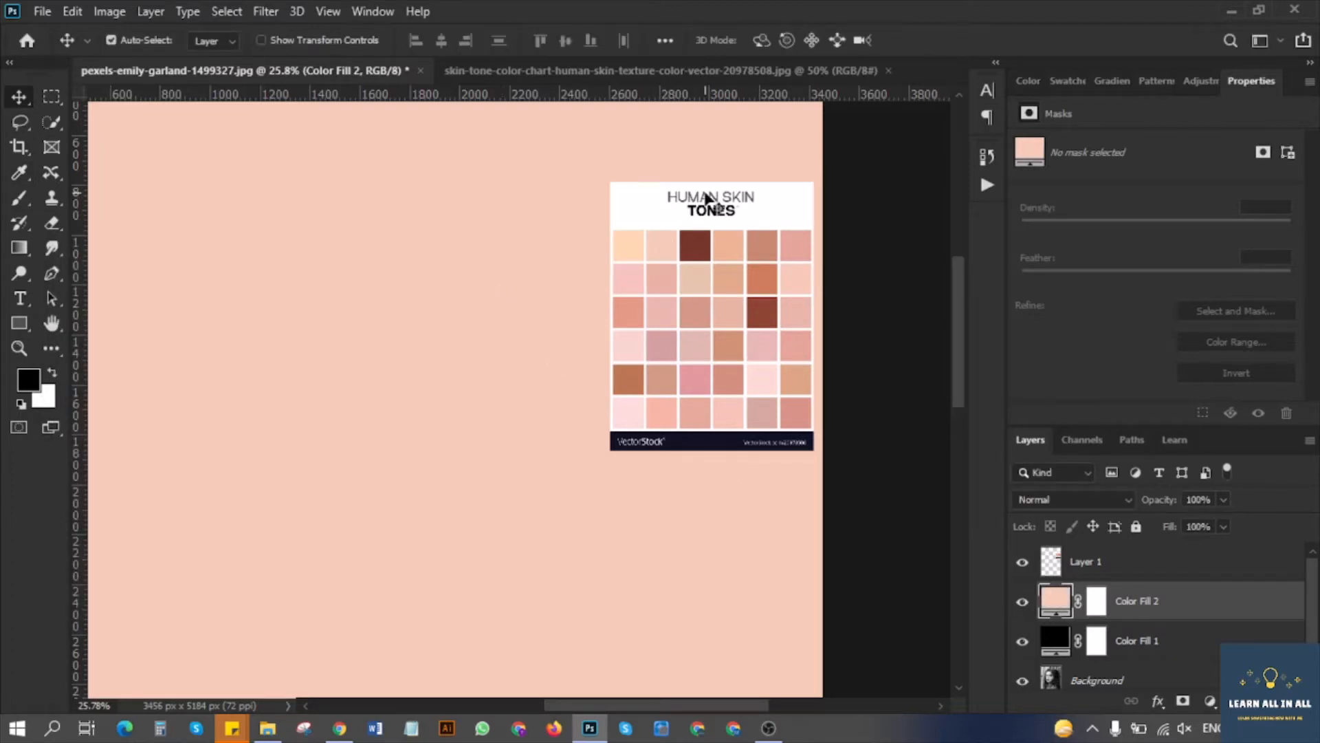
# Move the skin tones chart partly off the photo's right edge and hide its layer.
pyautogui.moveTo(706, 198); pyautogui.dragTo(830, 199)
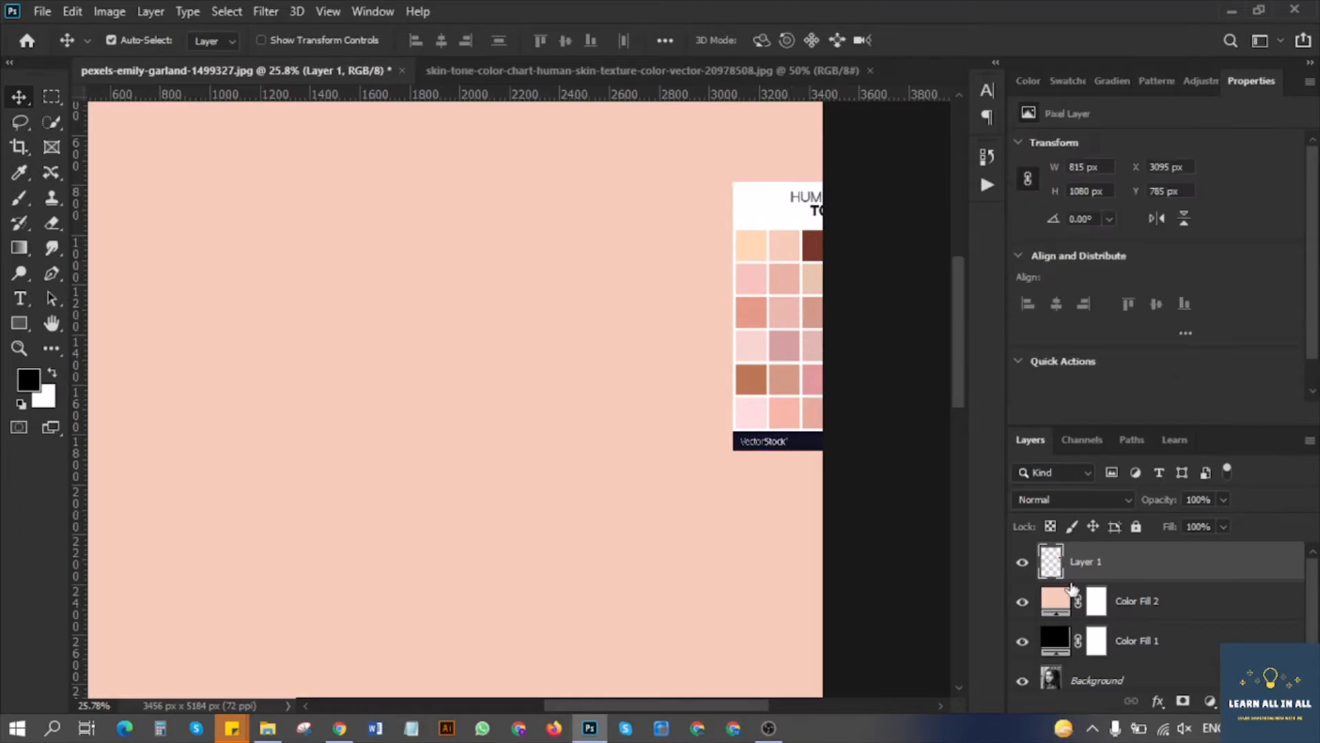
pyautogui.click(1022, 561)
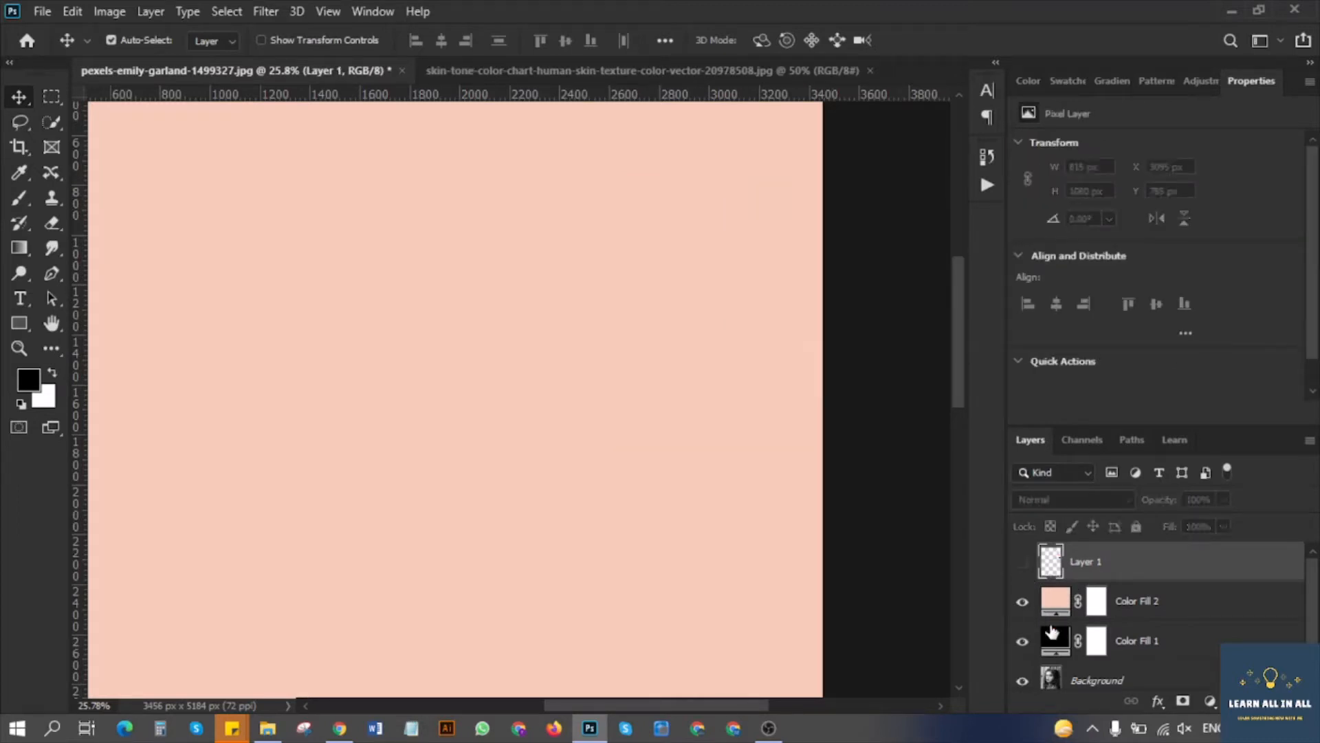
# Set the blend mode of the skin-coloured Color Fill 2 layer to Color.
pyautogui.click(1056, 609)
pyautogui.click(1036, 496)
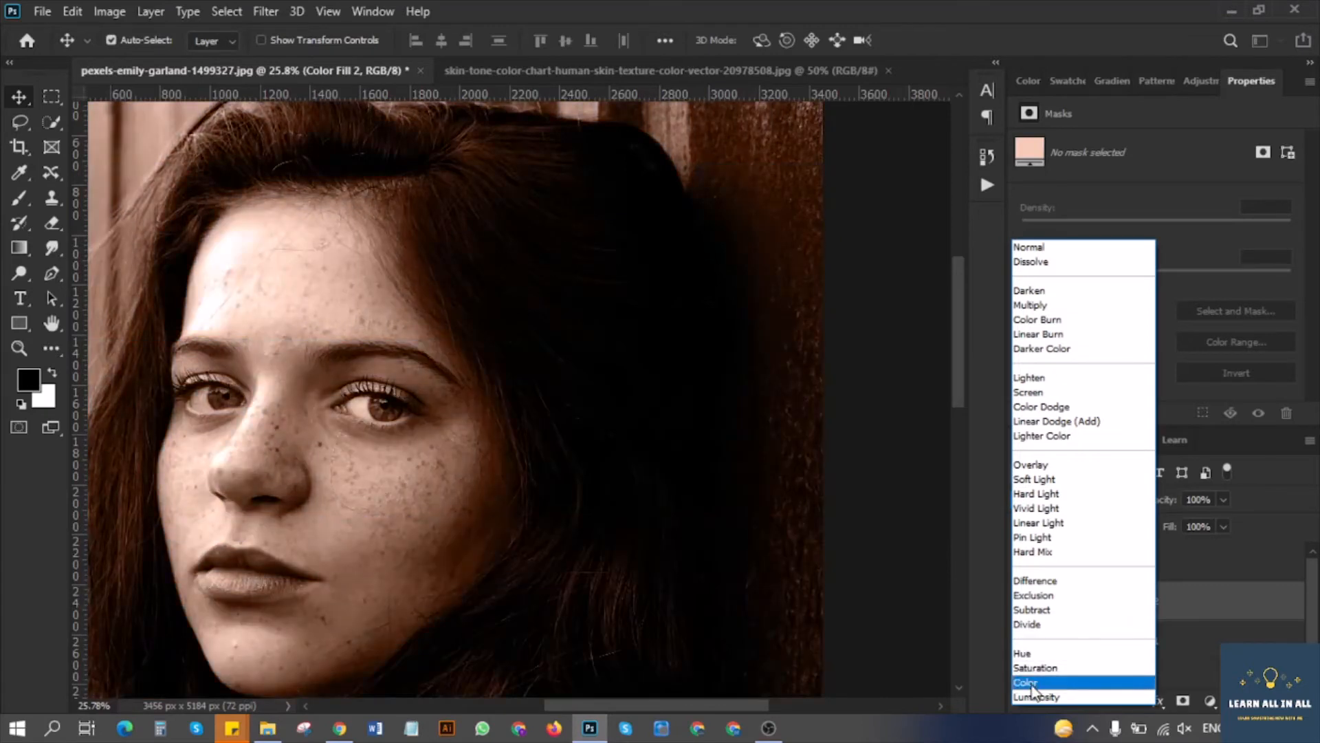
pyautogui.click(1031, 682)
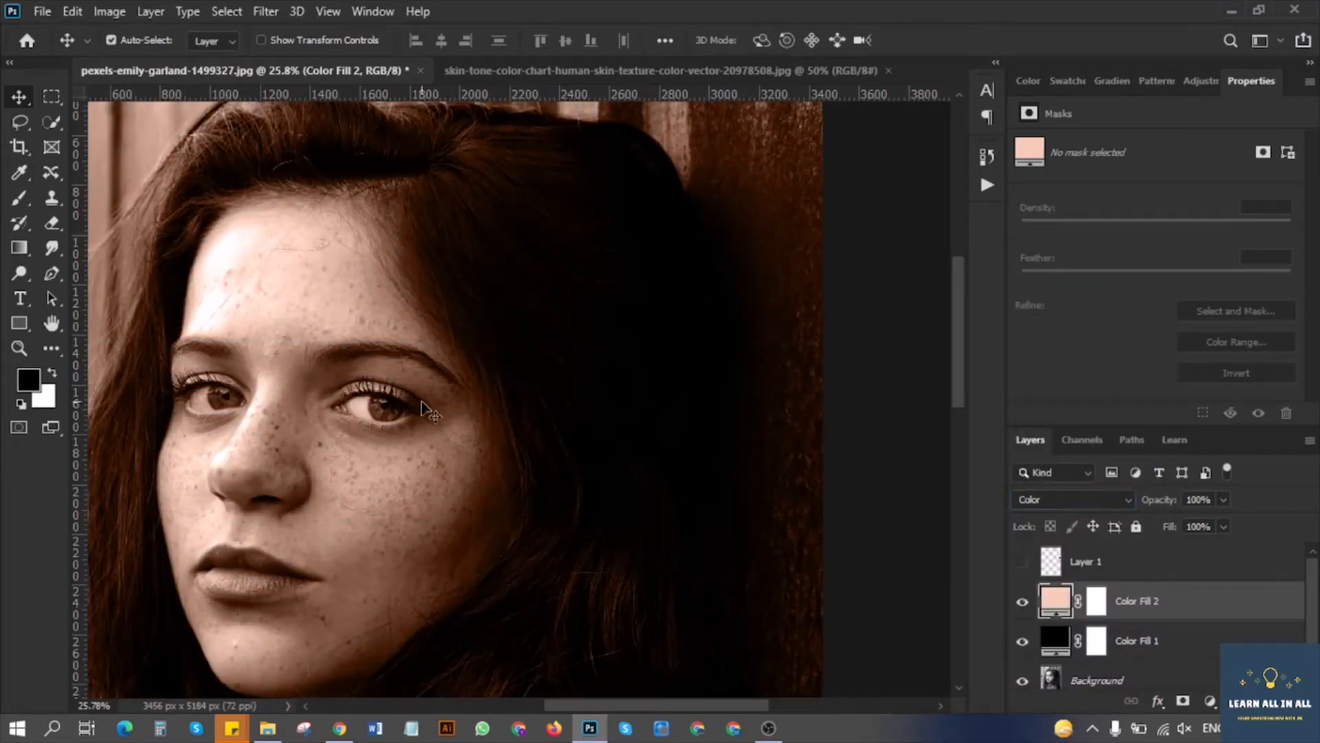
# Invert the layer mask of Color Fill 2 to black so the skin colour is hidden across the whole photo.
pyautogui.scroll(-5, 422, 406)
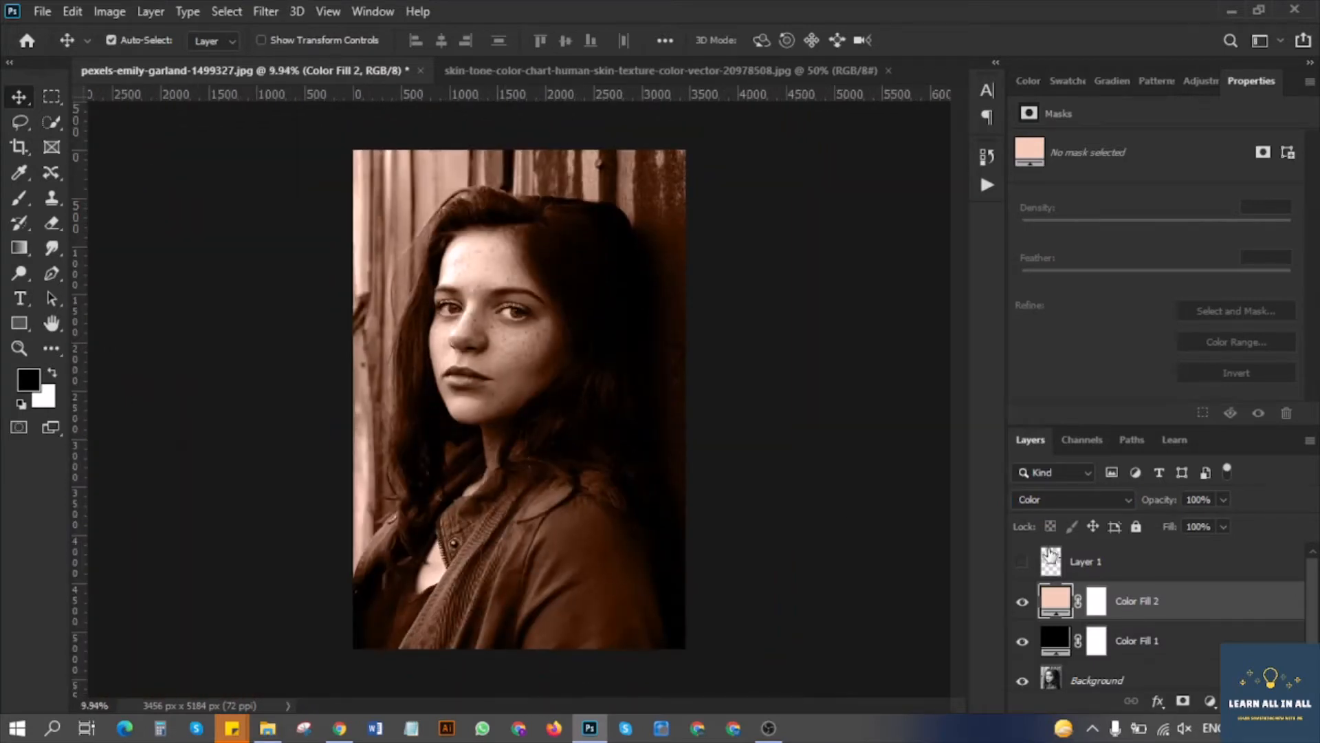
pyautogui.click(1094, 605)
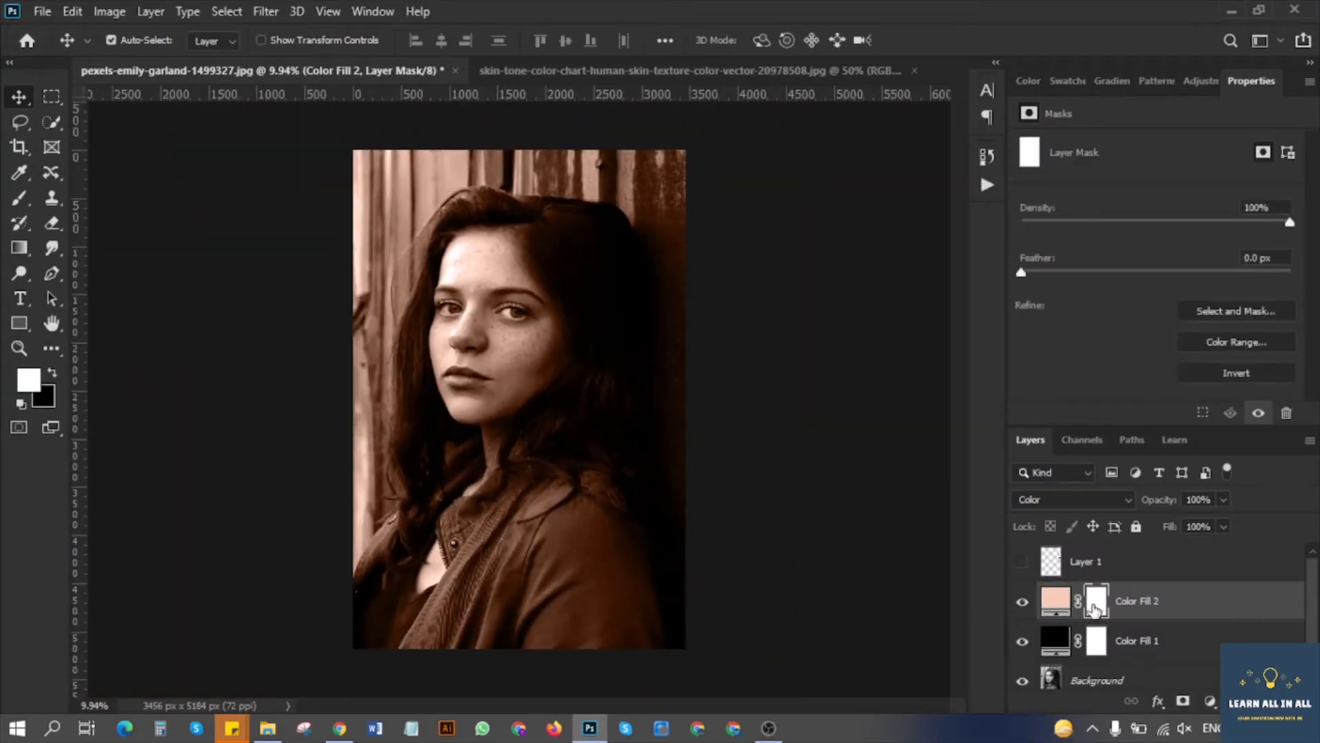
pyautogui.click(1052, 603)
pyautogui.click(1096, 609)
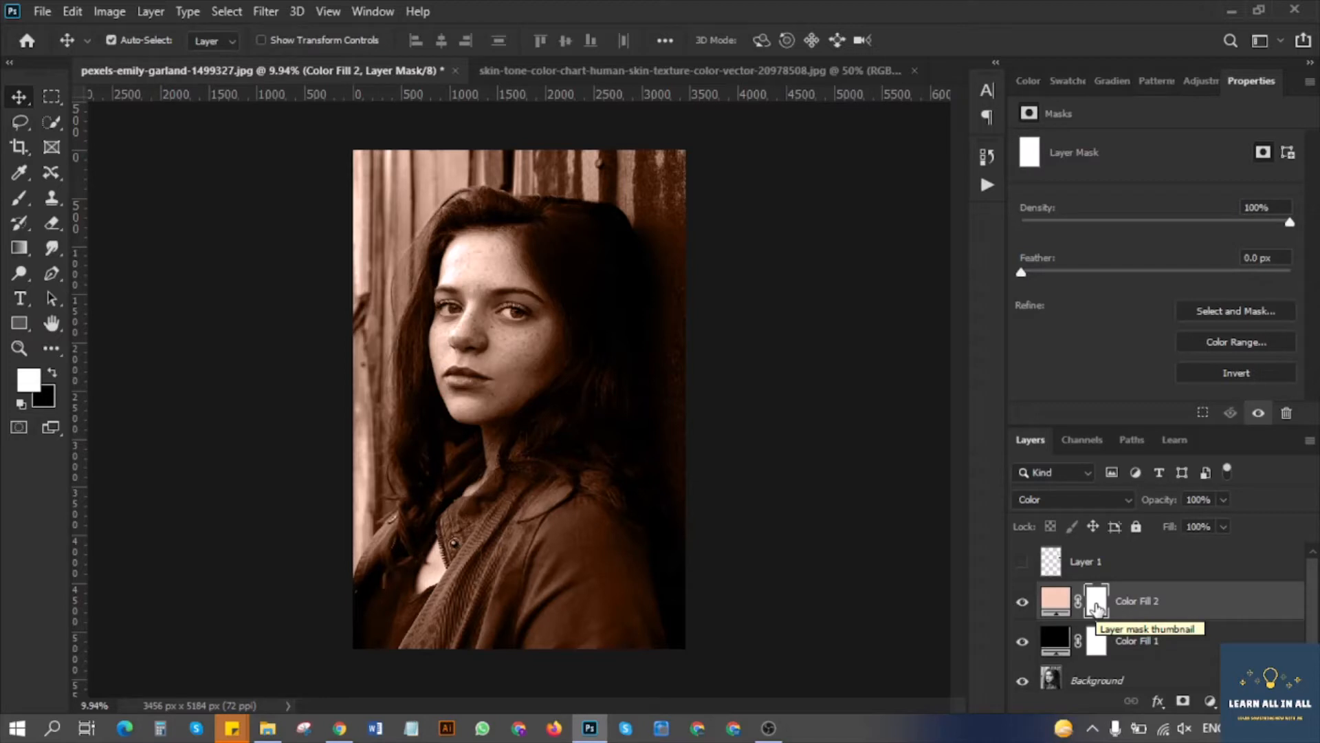
pyautogui.hotkey('ctrl', 'i')
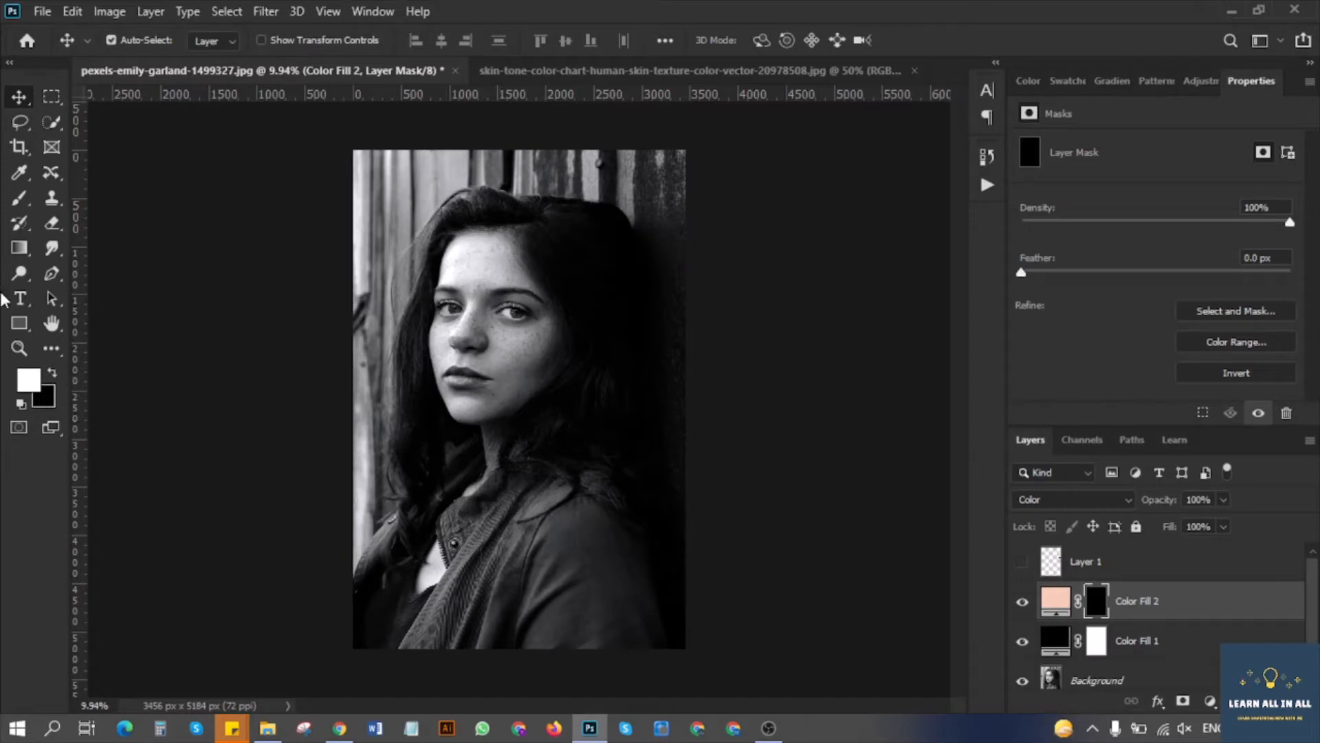
# Paint white on the Color Fill 2 mask with a size 45 brush over the cheek under the eye on the photo's right.
pyautogui.click(18, 200)
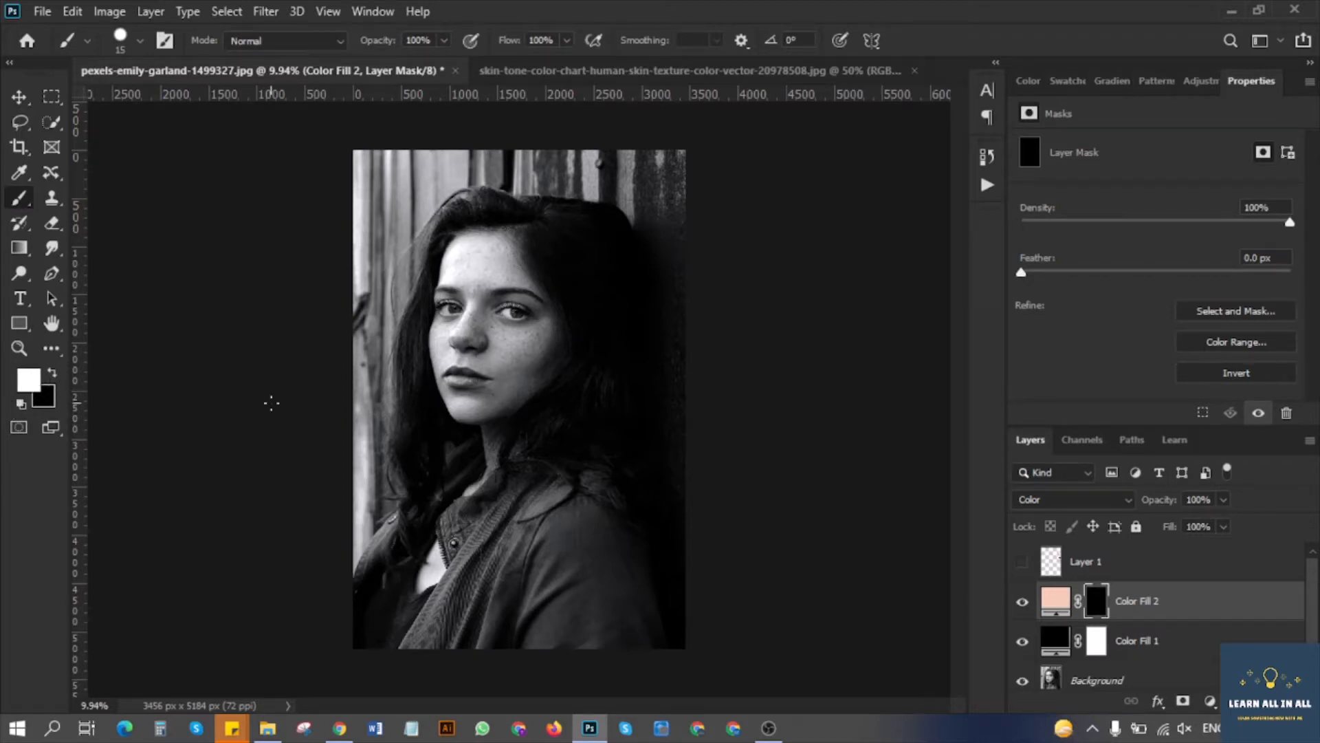
pyautogui.scroll(6, 483, 403)
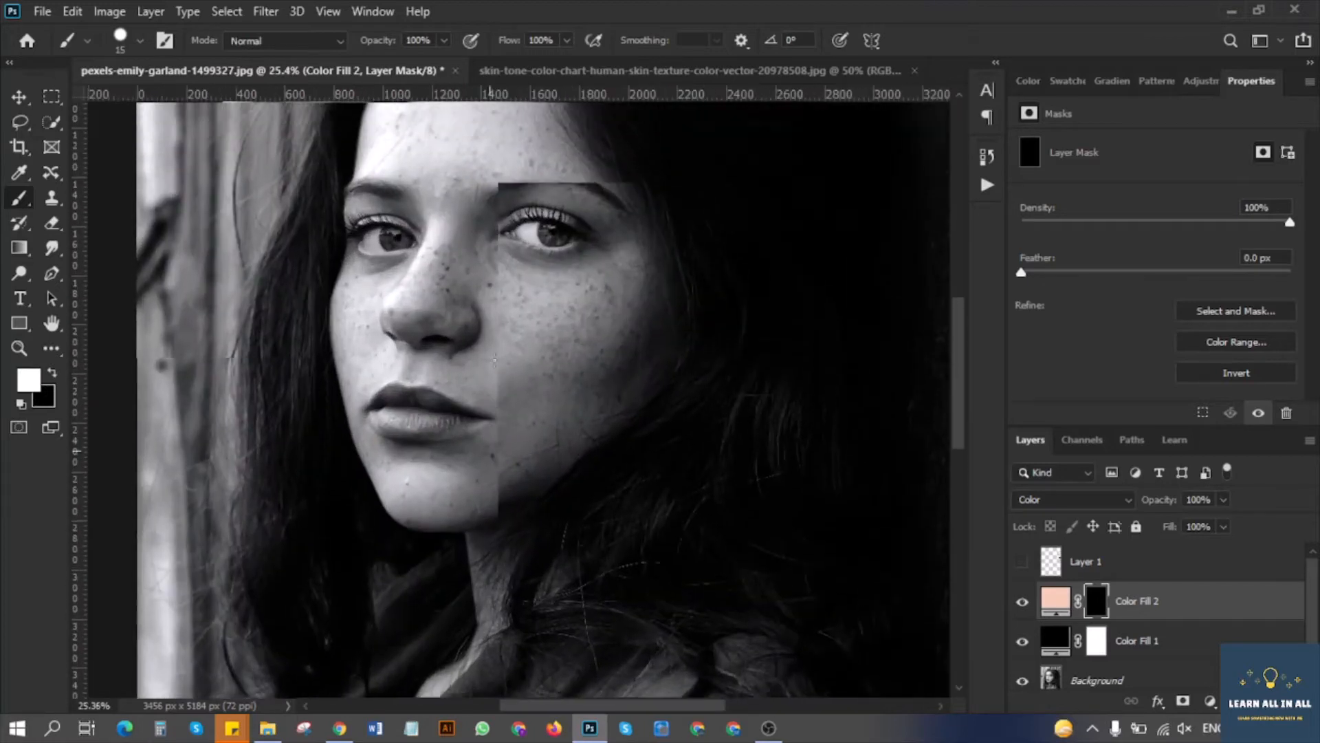
pyautogui.scroll(4, 508, 321)
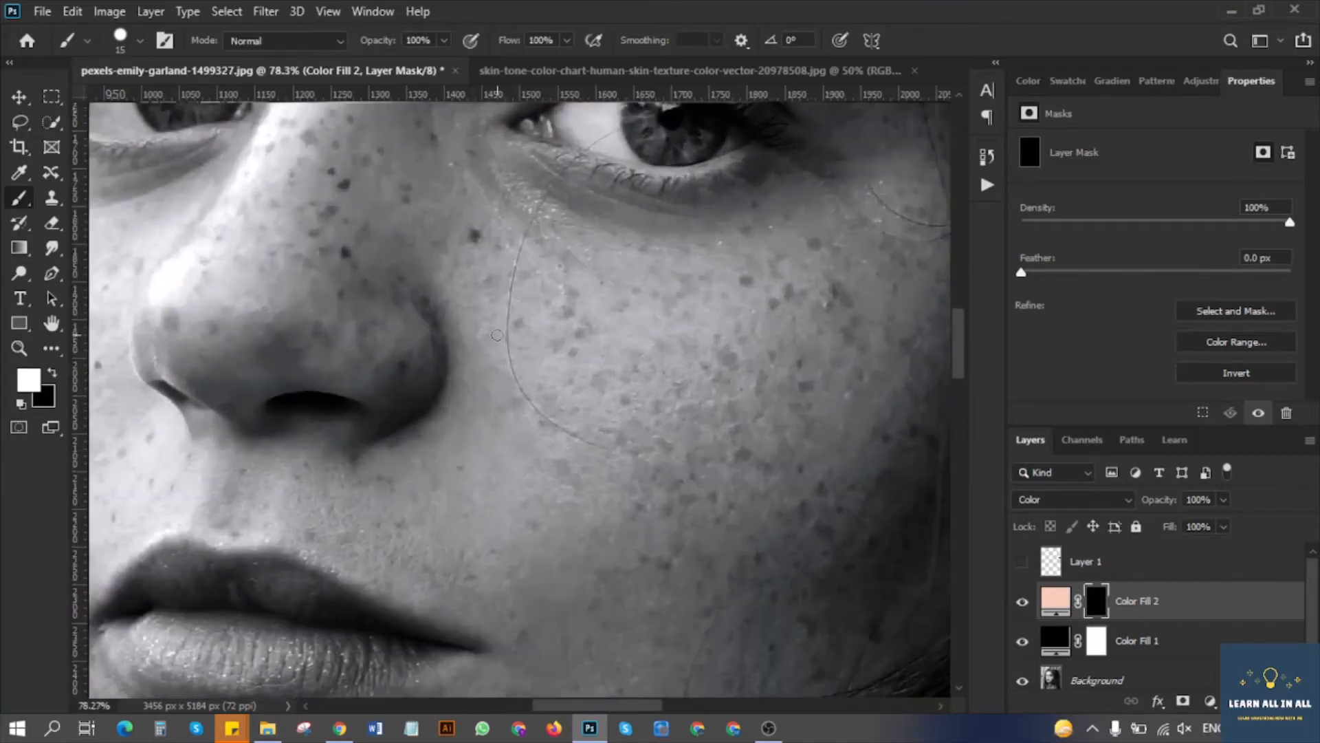
pyautogui.scroll(2, 504, 329)
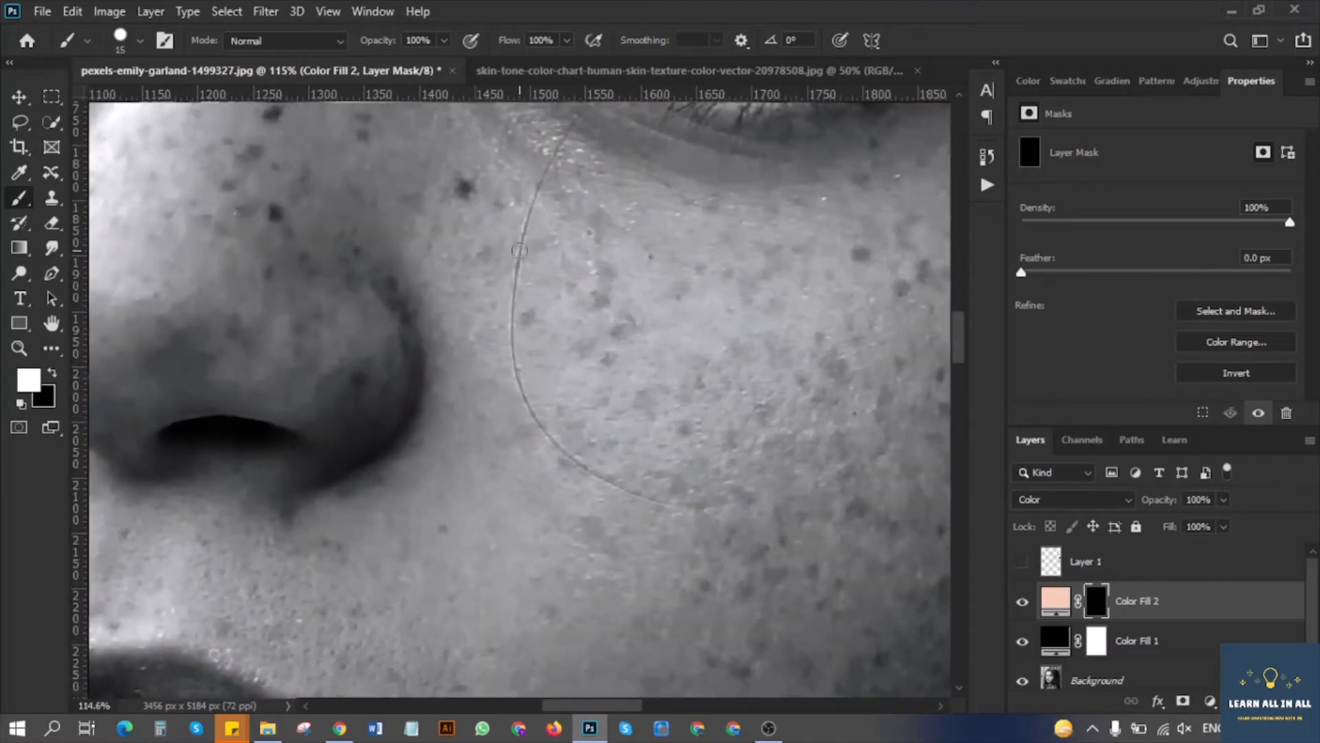
pyautogui.press(']')
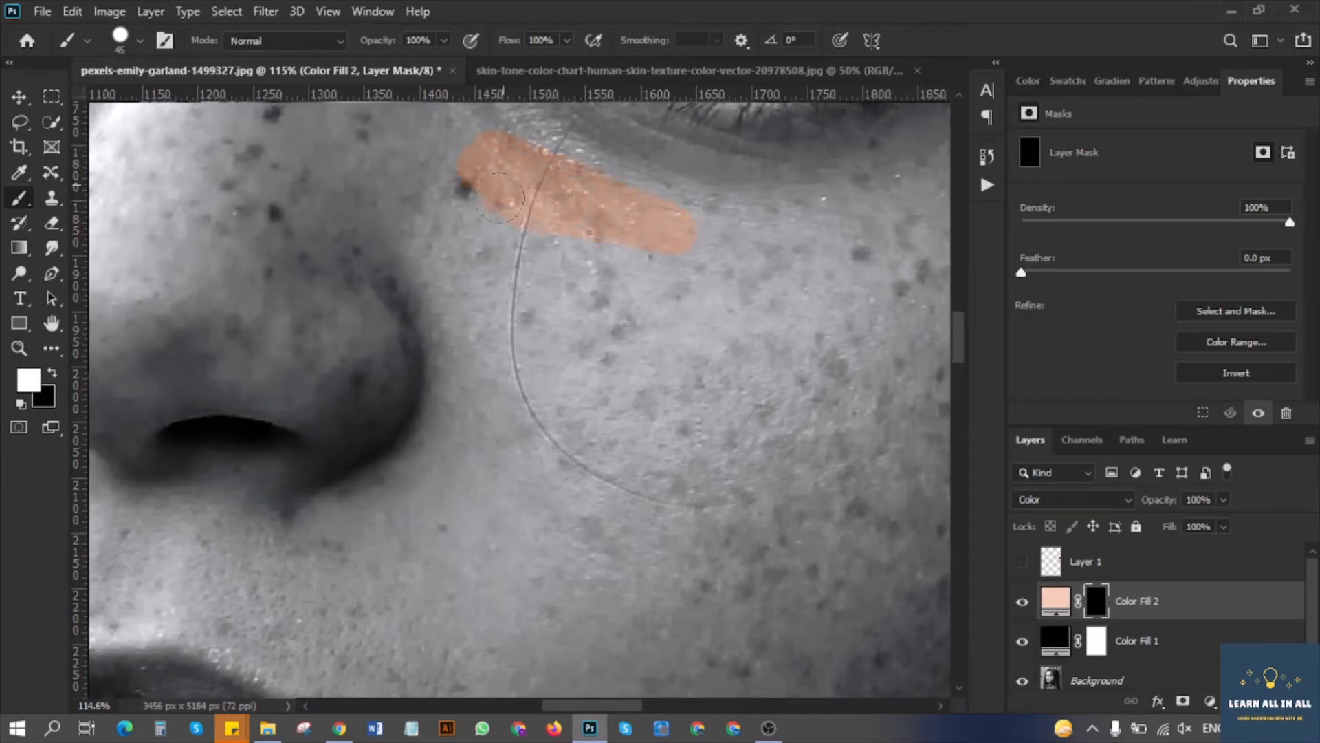
pyautogui.moveTo(500, 198); pyautogui.dragTo(540, 252)
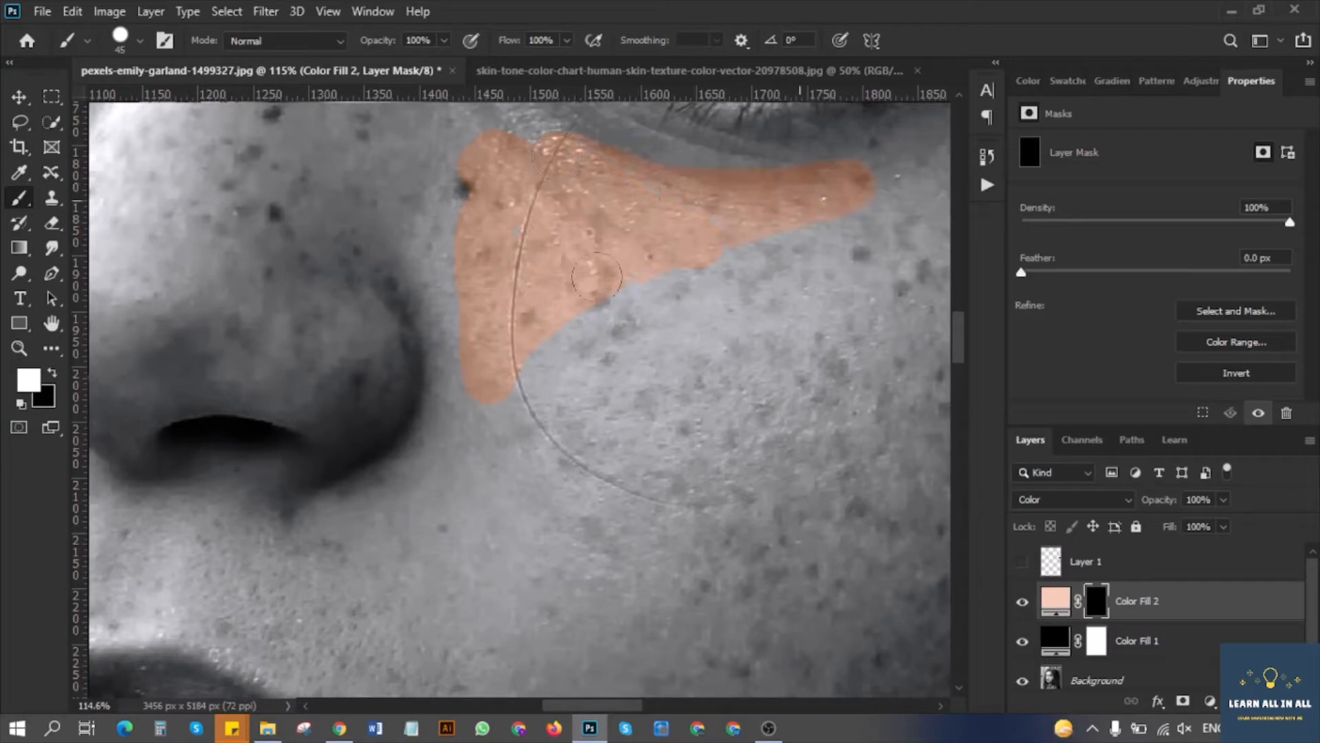
pyautogui.scroll(-3, 532, 396)
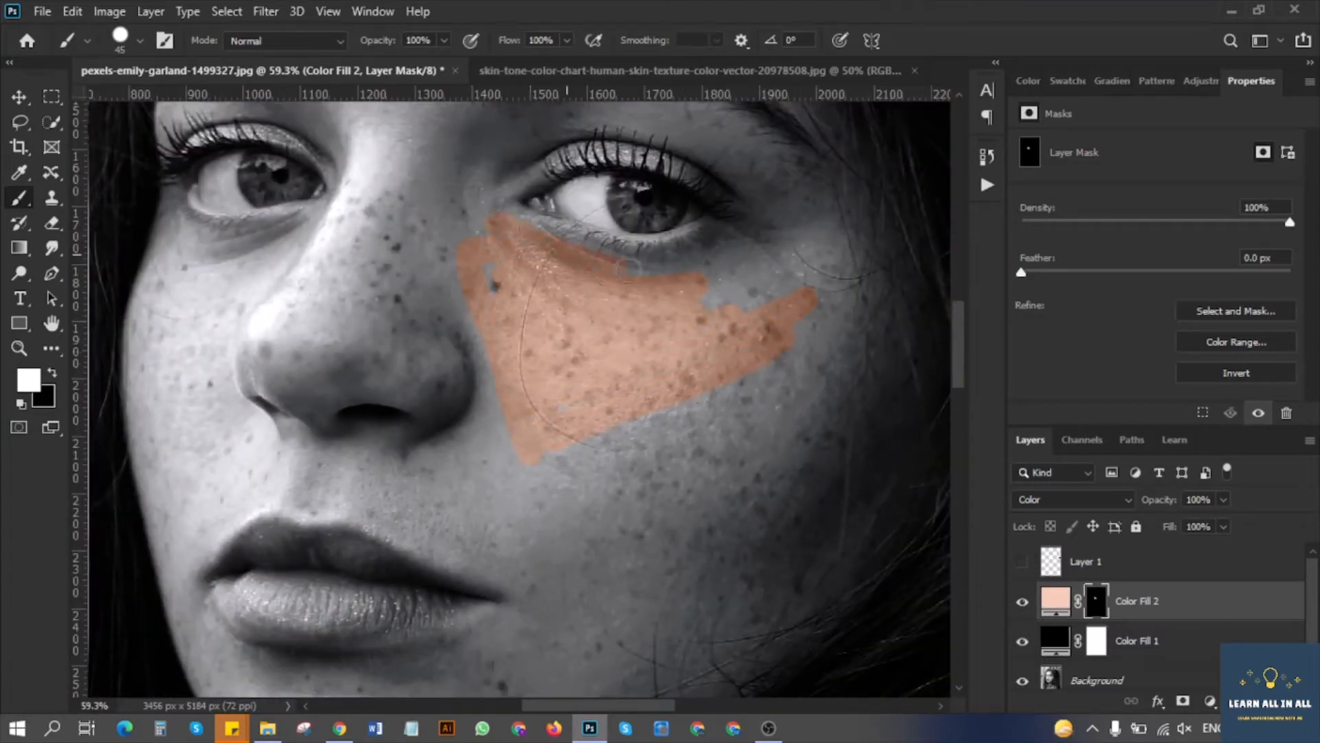
# Paint the skin colour over the nose, upper lip area, lower cheek and chin with a size 90 brush, leaving out the lips.
pyautogui.scroll(-3, 598, 449)
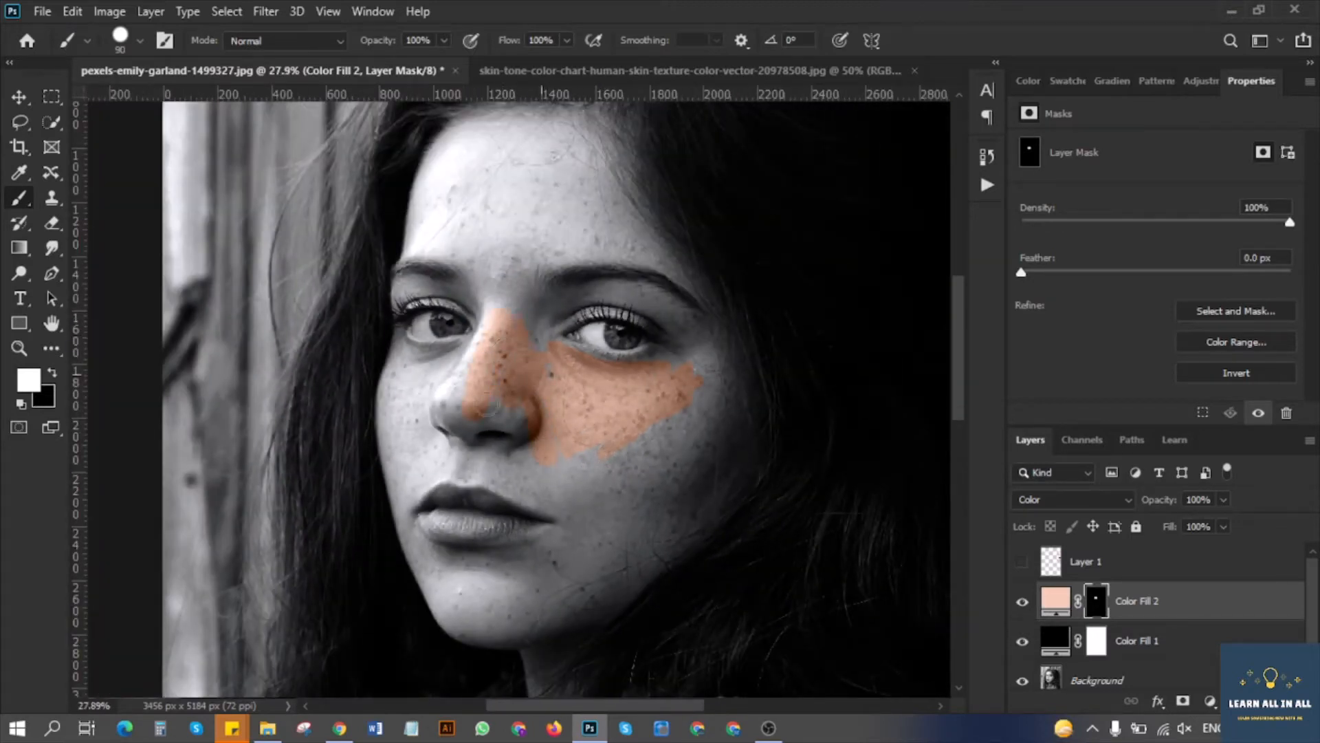
pyautogui.moveTo(489, 407)
pyautogui.mouseDown()
pyautogui.moveTo(495, 438)
pyautogui.moveTo(461, 422)
pyautogui.moveTo(482, 397)
pyautogui.moveTo(446, 393)
pyautogui.moveTo(465, 456)
pyautogui.mouseUp()
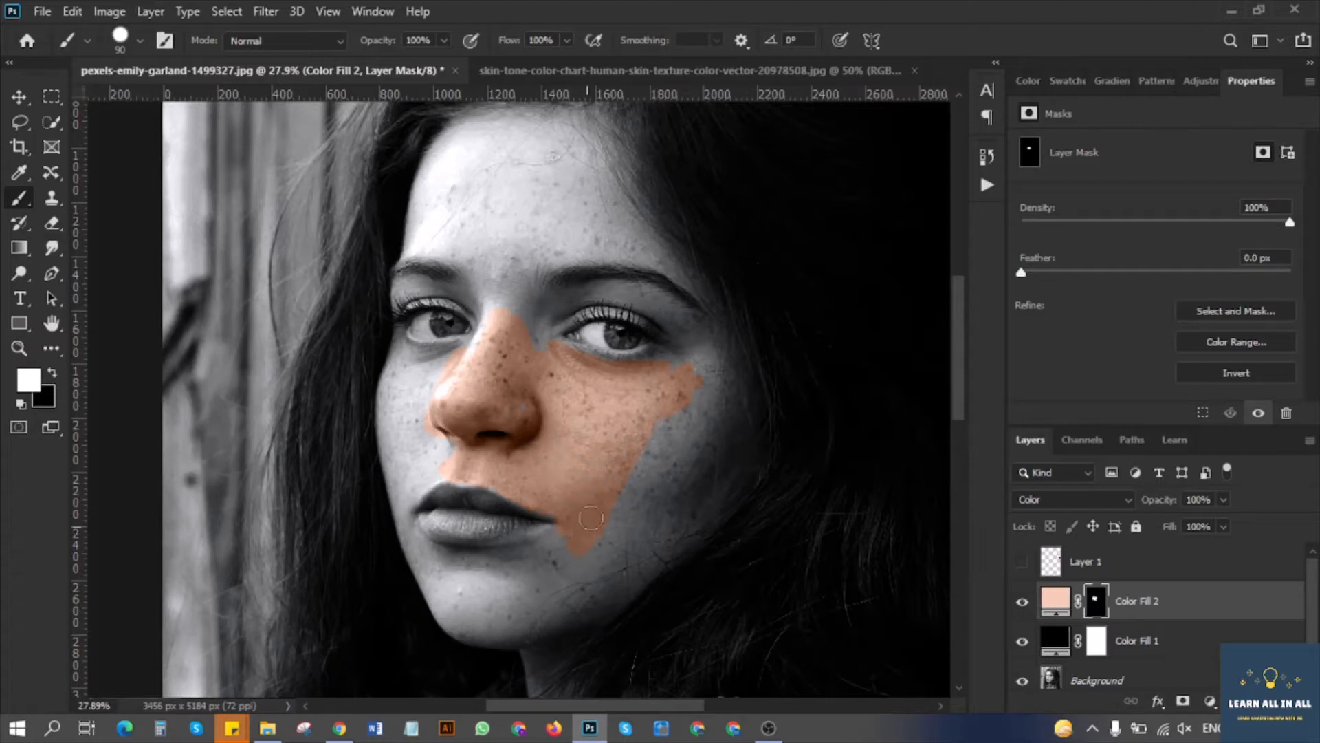
pyautogui.scroll(2, 591, 518)
pyautogui.scroll(-3, 589, 545)
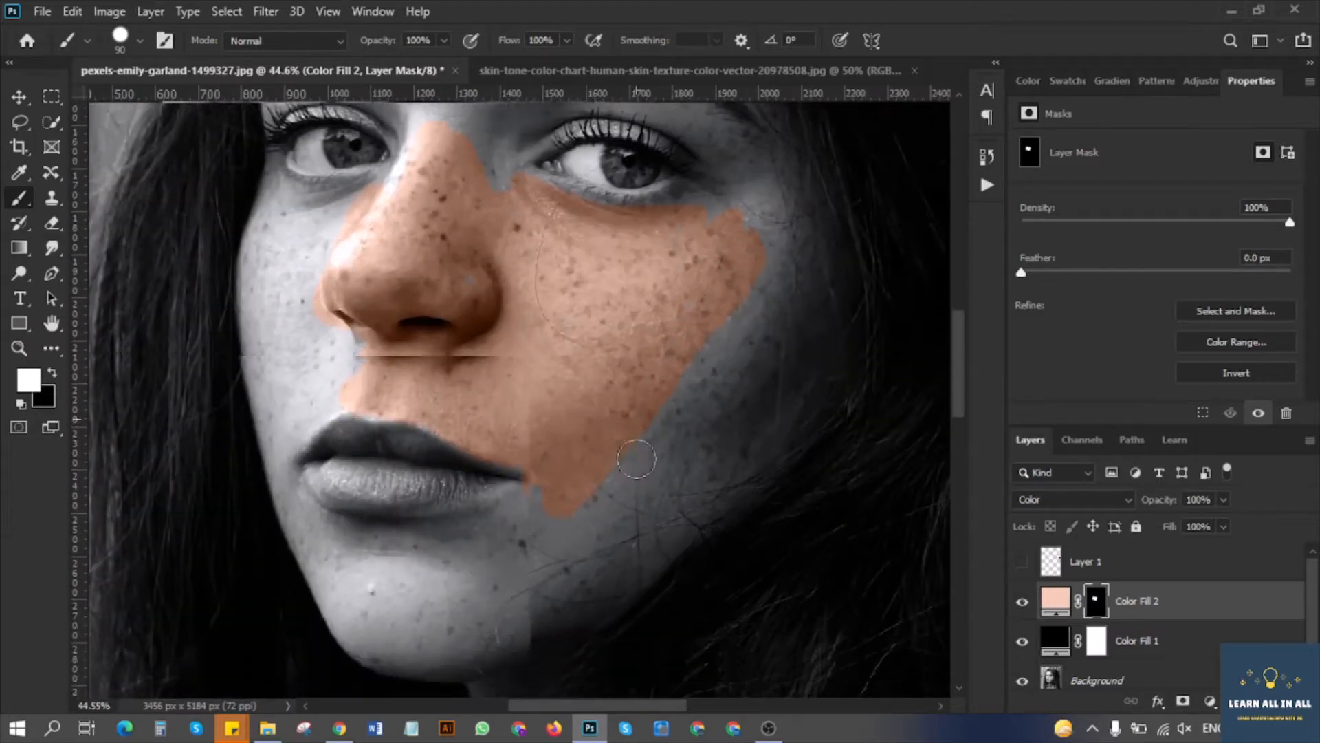
pyautogui.moveTo(655, 378)
pyautogui.mouseDown()
pyautogui.moveTo(771, 239)
pyautogui.moveTo(669, 378)
pyautogui.moveTo(522, 484)
pyautogui.moveTo(611, 435)
pyautogui.moveTo(496, 471)
pyautogui.moveTo(379, 480)
pyautogui.moveTo(524, 454)
pyautogui.moveTo(397, 484)
pyautogui.moveTo(477, 507)
pyautogui.moveTo(376, 545)
pyautogui.moveTo(523, 520)
pyautogui.moveTo(571, 493)
pyautogui.moveTo(541, 517)
pyautogui.moveTo(758, 347)
pyautogui.moveTo(782, 299)
pyautogui.moveTo(737, 195)
pyautogui.moveTo(693, 184)
pyautogui.mouseUp()
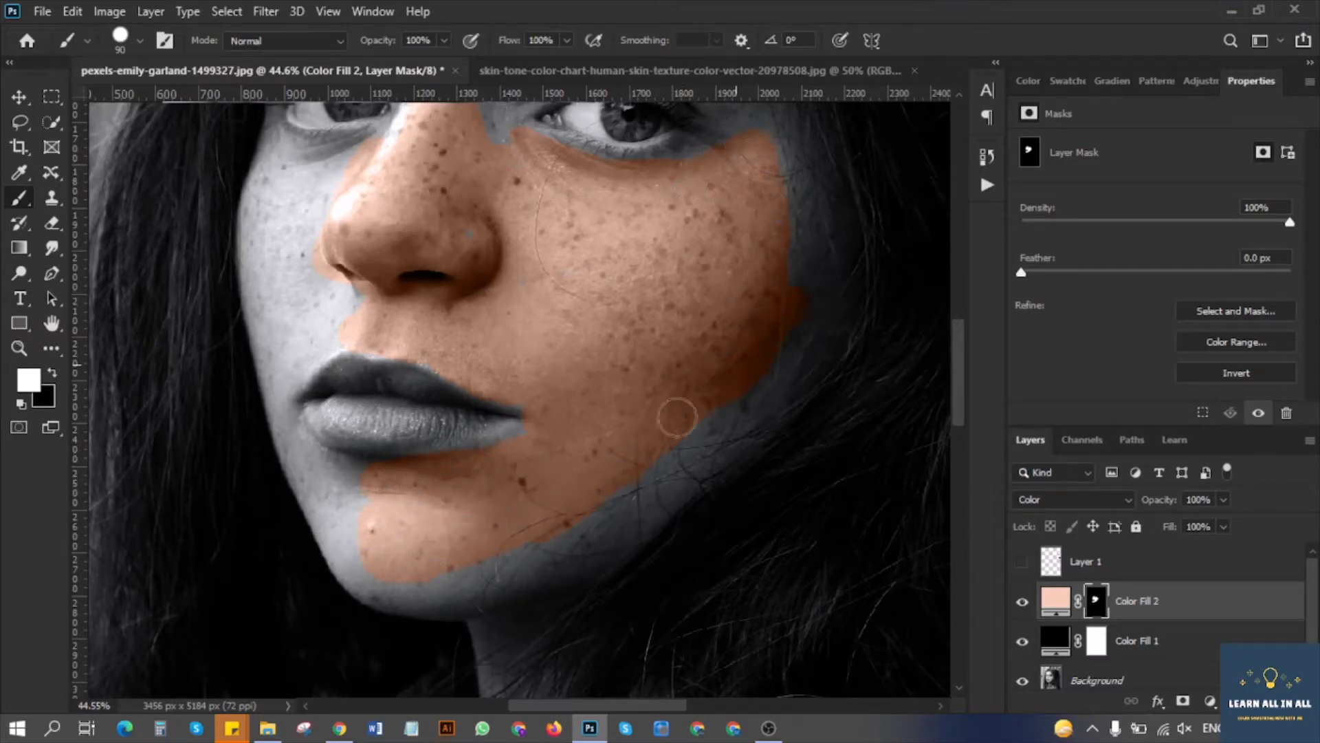
# Paint the skin colour on the Color Fill 2 mask over the forehead and between the eyebrows with the size 90 brush.
pyautogui.scroll(-3, 623, 456)
pyautogui.scroll(2, 551, 221)
pyautogui.moveTo(642, 166)
pyautogui.mouseDown()
pyautogui.moveTo(544, 191)
pyautogui.moveTo(548, 151)
pyautogui.moveTo(483, 176)
pyautogui.moveTo(444, 254)
pyautogui.moveTo(466, 181)
pyautogui.moveTo(431, 289)
pyautogui.moveTo(432, 253)
pyautogui.moveTo(421, 315)
pyautogui.moveTo(451, 321)
pyautogui.moveTo(423, 316)
pyautogui.moveTo(482, 204)
pyautogui.moveTo(528, 202)
pyautogui.moveTo(492, 198)
pyautogui.moveTo(495, 328)
pyautogui.moveTo(540, 425)
pyautogui.mouseUp()
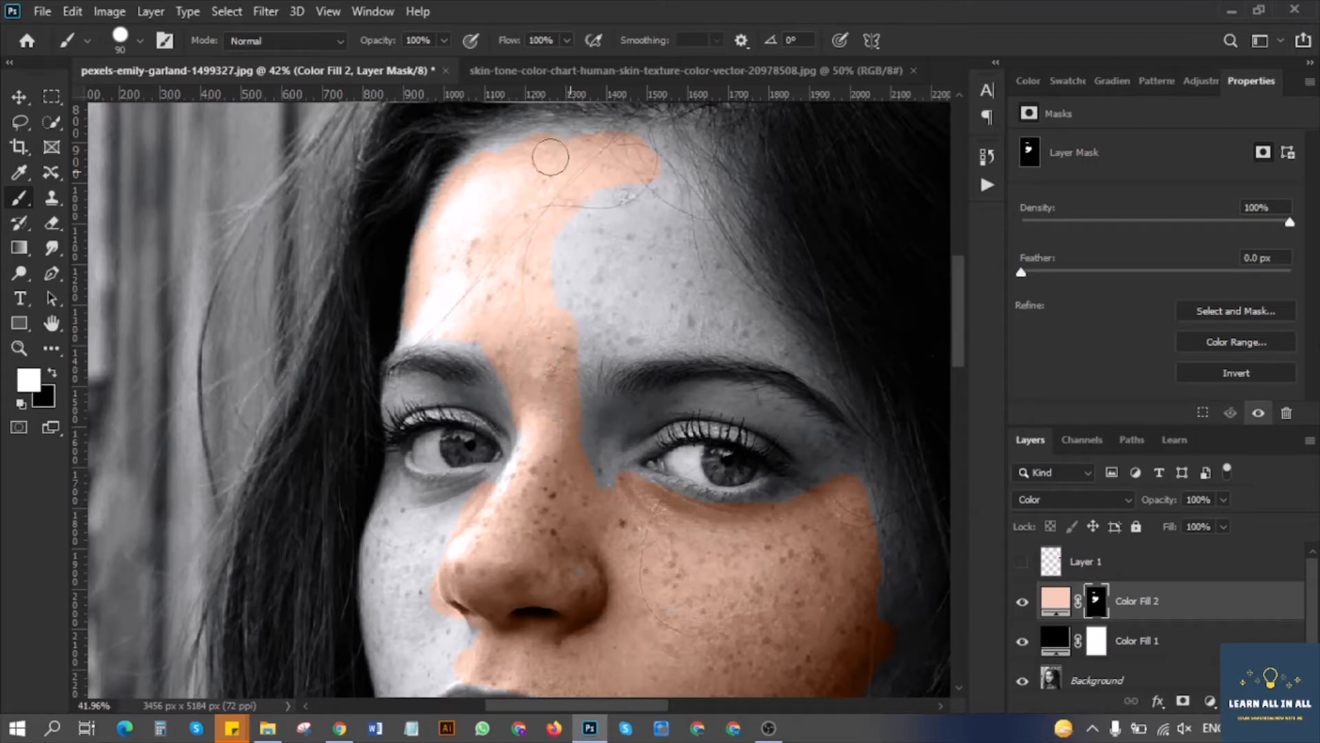
pyautogui.scroll(2, 550, 156)
pyautogui.moveTo(365, 286)
pyautogui.mouseDown()
pyautogui.moveTo(528, 171)
pyautogui.moveTo(678, 124)
pyautogui.moveTo(720, 186)
pyautogui.moveTo(698, 290)
pyautogui.moveTo(707, 420)
pyautogui.mouseUp()
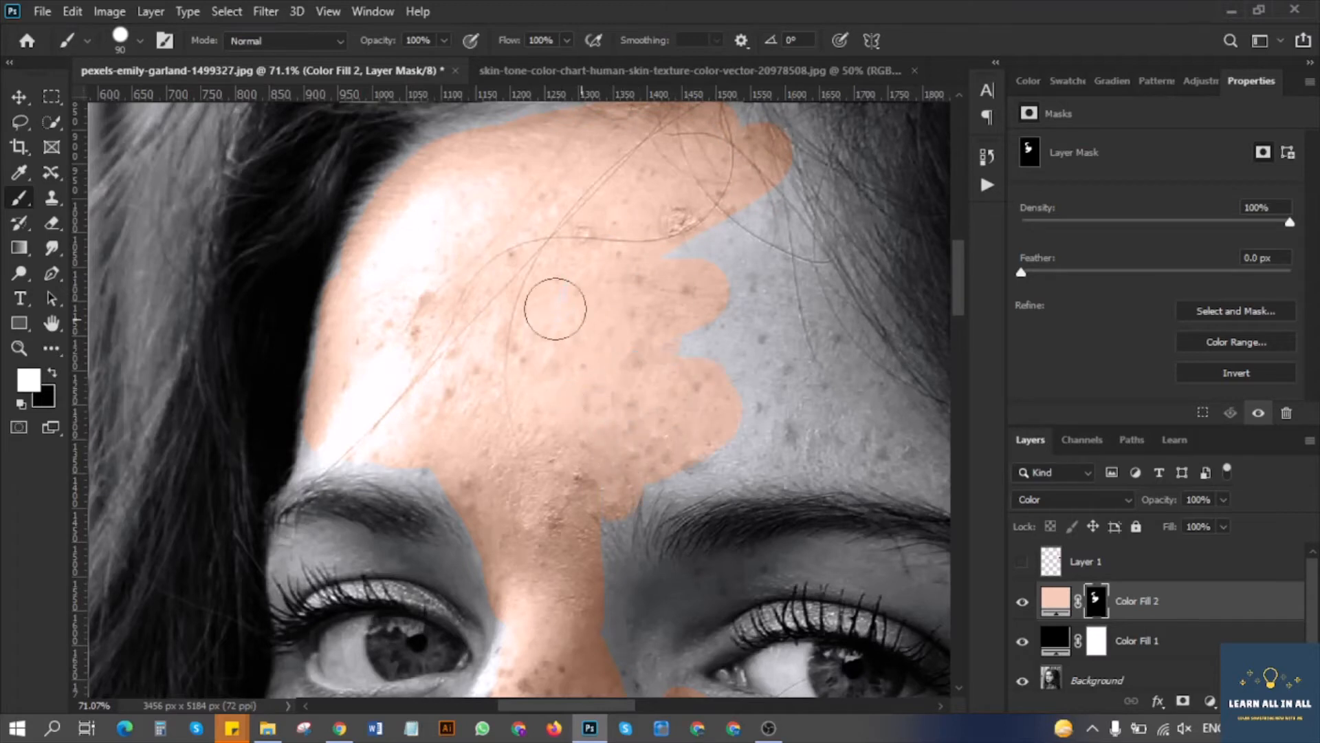
pyautogui.moveTo(557, 306)
pyautogui.mouseDown()
pyautogui.moveTo(698, 386)
pyautogui.moveTo(701, 432)
pyautogui.moveTo(878, 434)
pyautogui.moveTo(699, 314)
pyautogui.moveTo(707, 240)
pyautogui.moveTo(669, 266)
pyautogui.moveTo(757, 247)
pyautogui.mouseUp()
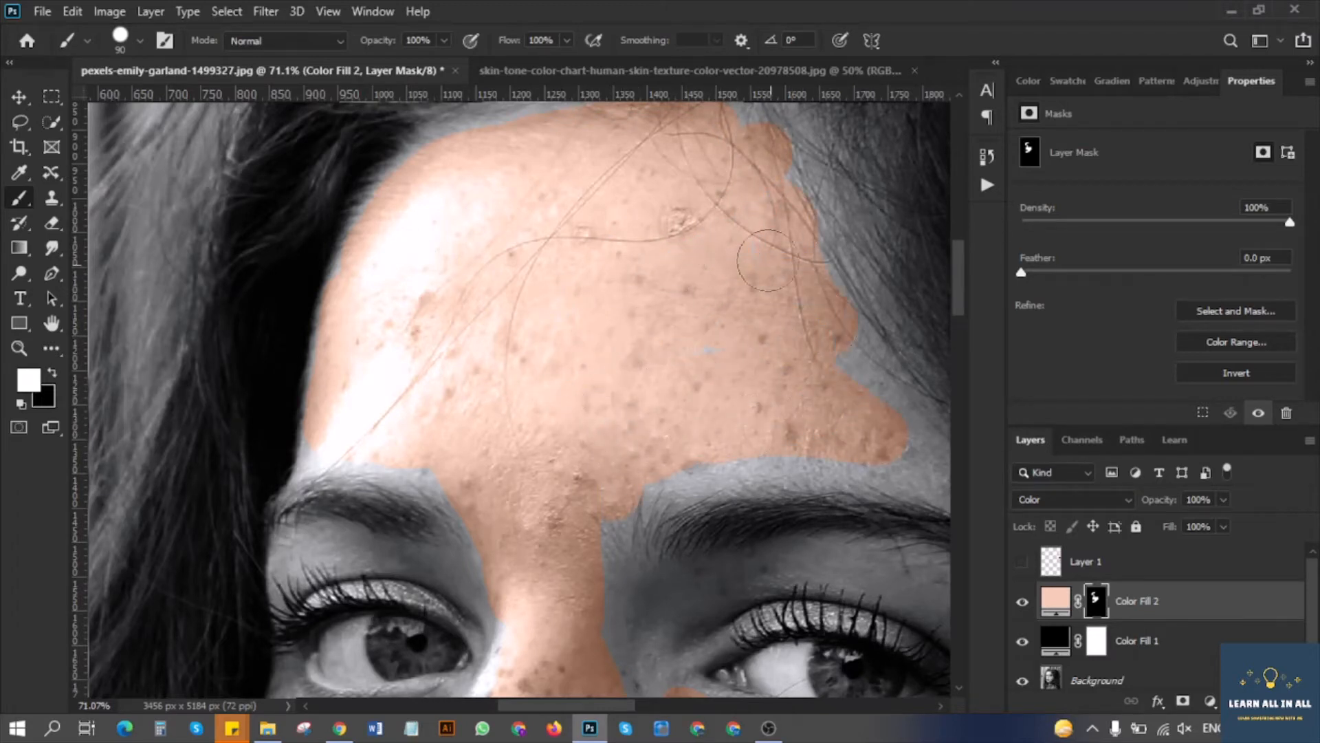
# Paint the skin colour over the eyelid, inner corner and under-eye area of the eye on the photo's right.
pyautogui.scroll(-2, 746, 378)
pyautogui.scroll(2, 811, 392)
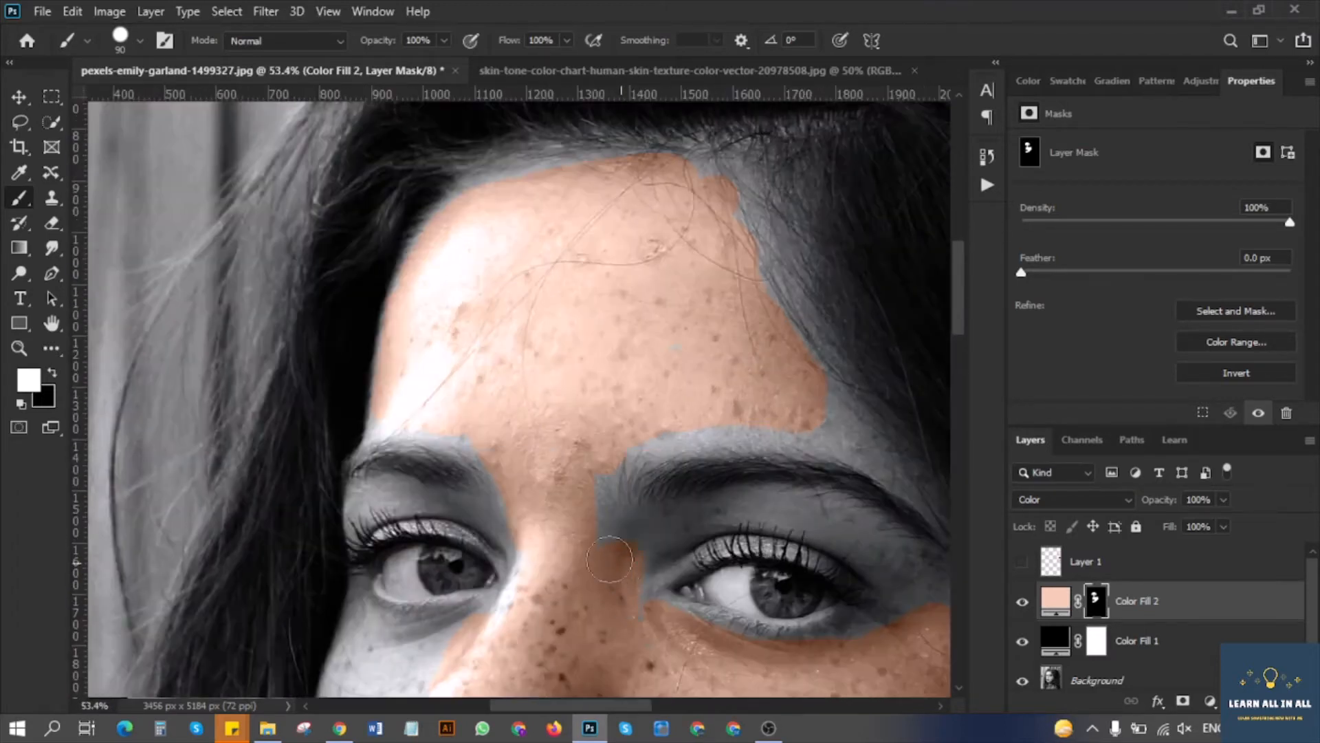
pyautogui.moveTo(609, 559)
pyautogui.mouseDown()
pyautogui.moveTo(601, 454)
pyautogui.moveTo(746, 409)
pyautogui.moveTo(633, 432)
pyautogui.moveTo(726, 417)
pyautogui.moveTo(839, 436)
pyautogui.moveTo(746, 429)
pyautogui.moveTo(594, 463)
pyautogui.moveTo(606, 531)
pyautogui.moveTo(639, 549)
pyautogui.moveTo(630, 586)
pyautogui.moveTo(683, 511)
pyautogui.moveTo(824, 515)
pyautogui.moveTo(669, 540)
pyautogui.moveTo(651, 558)
pyautogui.moveTo(694, 534)
pyautogui.moveTo(834, 520)
pyautogui.moveTo(904, 562)
pyautogui.moveTo(849, 553)
pyautogui.moveTo(947, 601)
pyautogui.moveTo(819, 659)
pyautogui.moveTo(875, 626)
pyautogui.moveTo(740, 646)
pyautogui.mouseUp()
pyautogui.scroll(5, 648, 618)
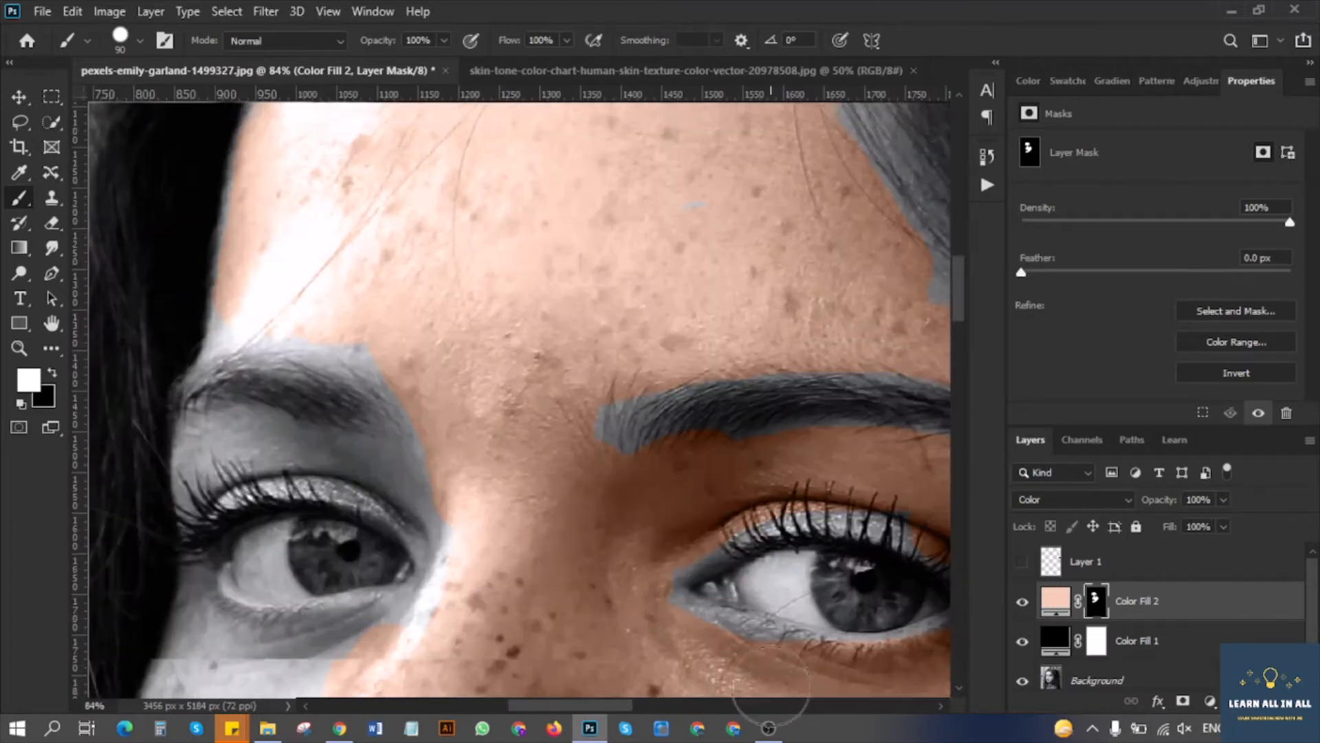
pyautogui.scroll(-2, 742, 647)
pyautogui.moveTo(613, 459)
pyautogui.mouseDown()
pyautogui.moveTo(609, 354)
pyautogui.moveTo(701, 316)
pyautogui.moveTo(894, 303)
pyautogui.mouseUp()
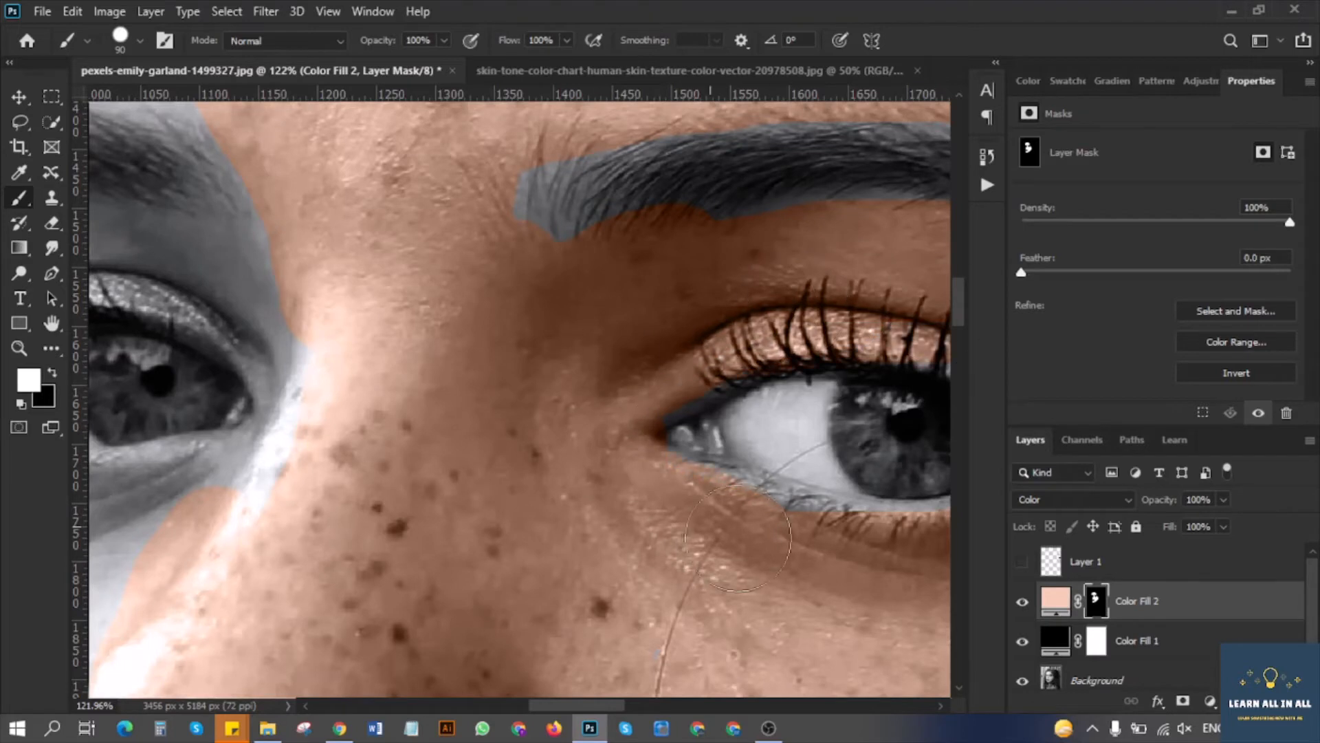
# Reduce the brush size for detail painting at the inner corner of the eye on the photo's right.
pyautogui.scroll(4, 583, 465)
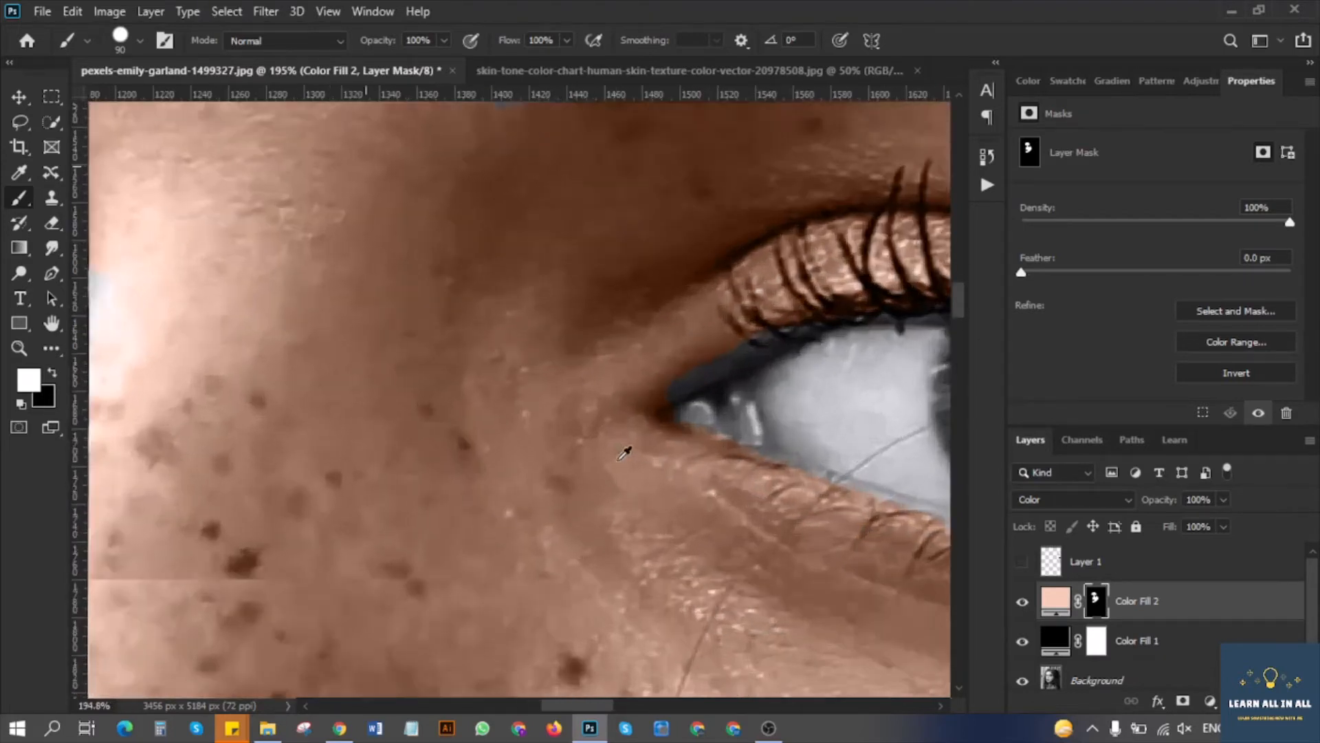
pyautogui.press('[')
pyautogui.press('[')
pyautogui.press('[')
pyautogui.press('[')
pyautogui.press('[')
pyautogui.press('[')
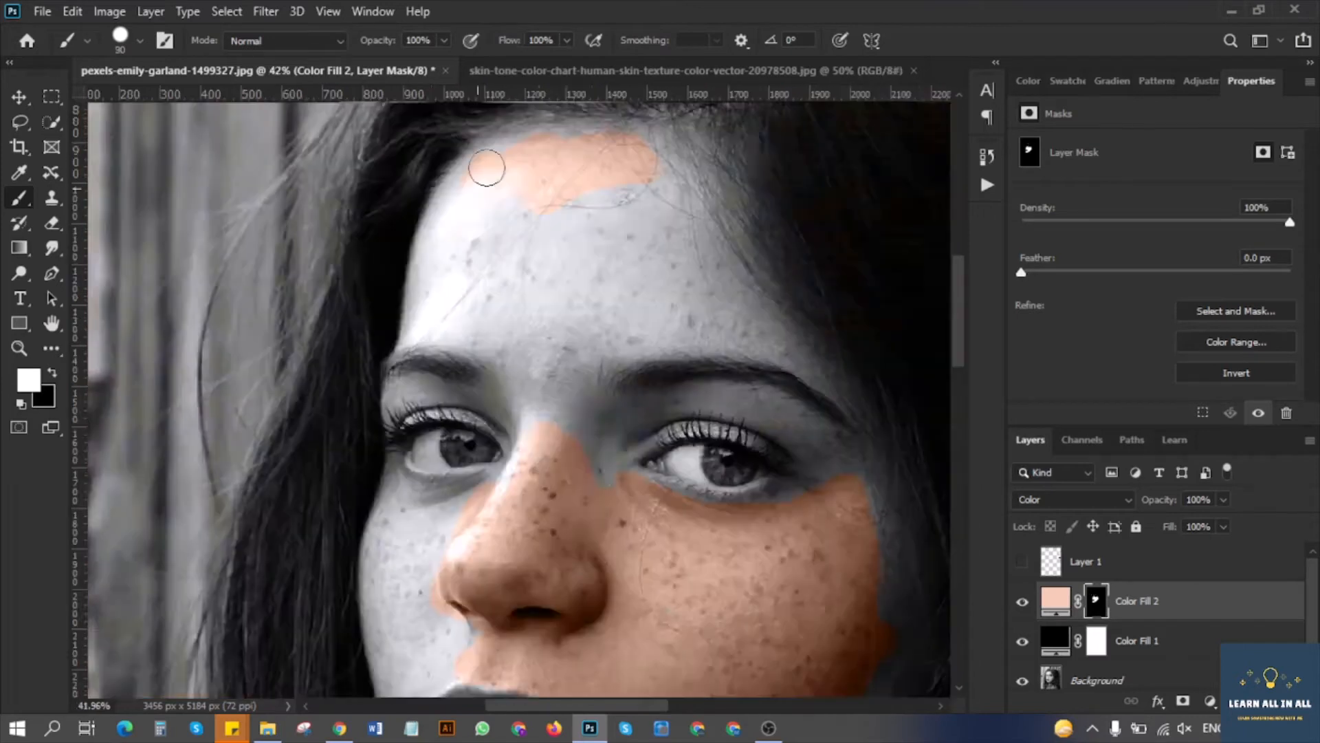
# Paint the skin colour over the forehead and around the eye on the photo's right with the size 90 brush, skipping the eyebrow.
pyautogui.moveTo(487, 168)
pyautogui.mouseDown()
pyautogui.moveTo(463, 183)
pyautogui.moveTo(427, 288)
pyautogui.moveTo(463, 259)
pyautogui.moveTo(494, 329)
pyautogui.moveTo(549, 158)
pyautogui.mouseUp()
pyautogui.scroll(3, 549, 157)
pyautogui.moveTo(612, 252)
pyautogui.mouseDown()
pyautogui.moveTo(685, 434)
pyautogui.moveTo(556, 308)
pyautogui.moveTo(715, 431)
pyautogui.moveTo(672, 331)
pyautogui.moveTo(682, 249)
pyautogui.moveTo(759, 256)
pyautogui.mouseUp()
pyautogui.scroll(-2, 741, 372)
pyautogui.scroll(2, 741, 371)
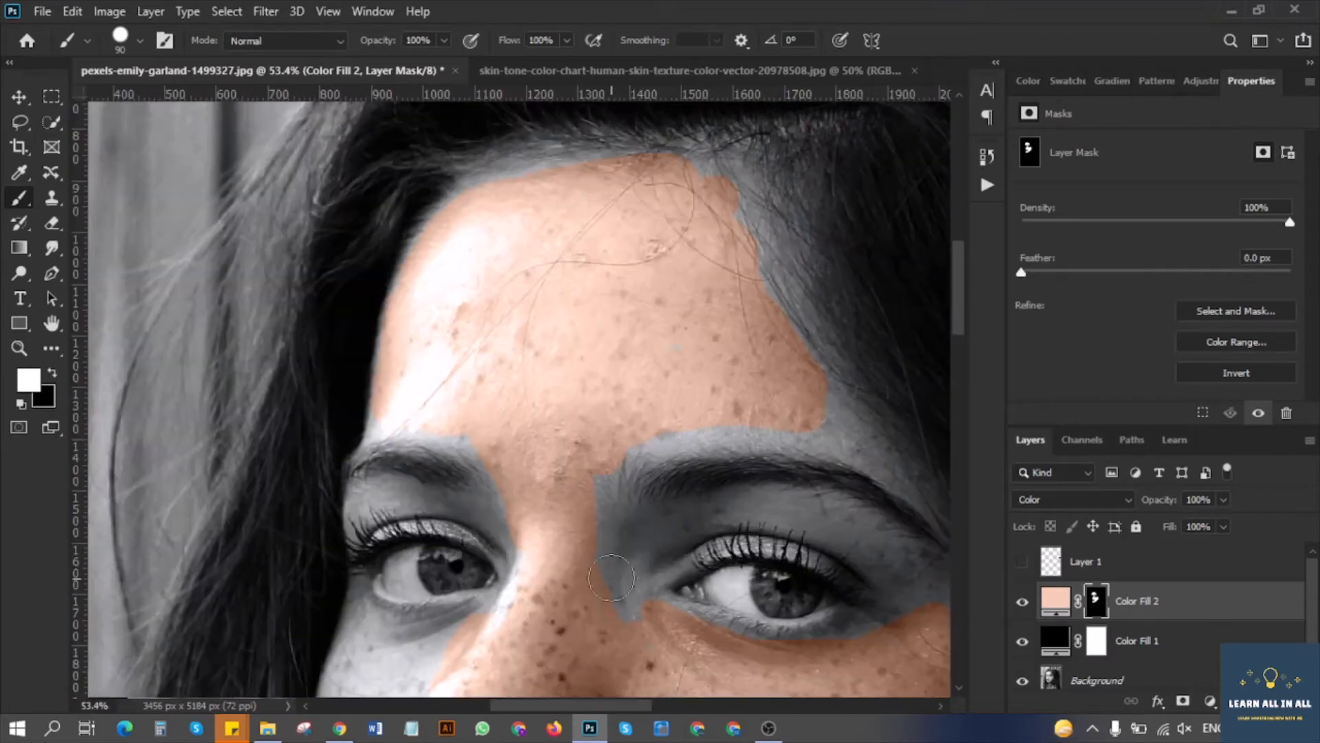
pyautogui.moveTo(617, 580)
pyautogui.mouseDown()
pyautogui.moveTo(649, 431)
pyautogui.moveTo(633, 432)
pyautogui.moveTo(843, 438)
pyautogui.moveTo(592, 470)
pyautogui.moveTo(634, 553)
pyautogui.moveTo(629, 585)
pyautogui.moveTo(684, 512)
pyautogui.moveTo(807, 511)
pyautogui.moveTo(651, 558)
pyautogui.moveTo(840, 524)
pyautogui.moveTo(870, 560)
pyautogui.moveTo(880, 621)
pyautogui.mouseUp()
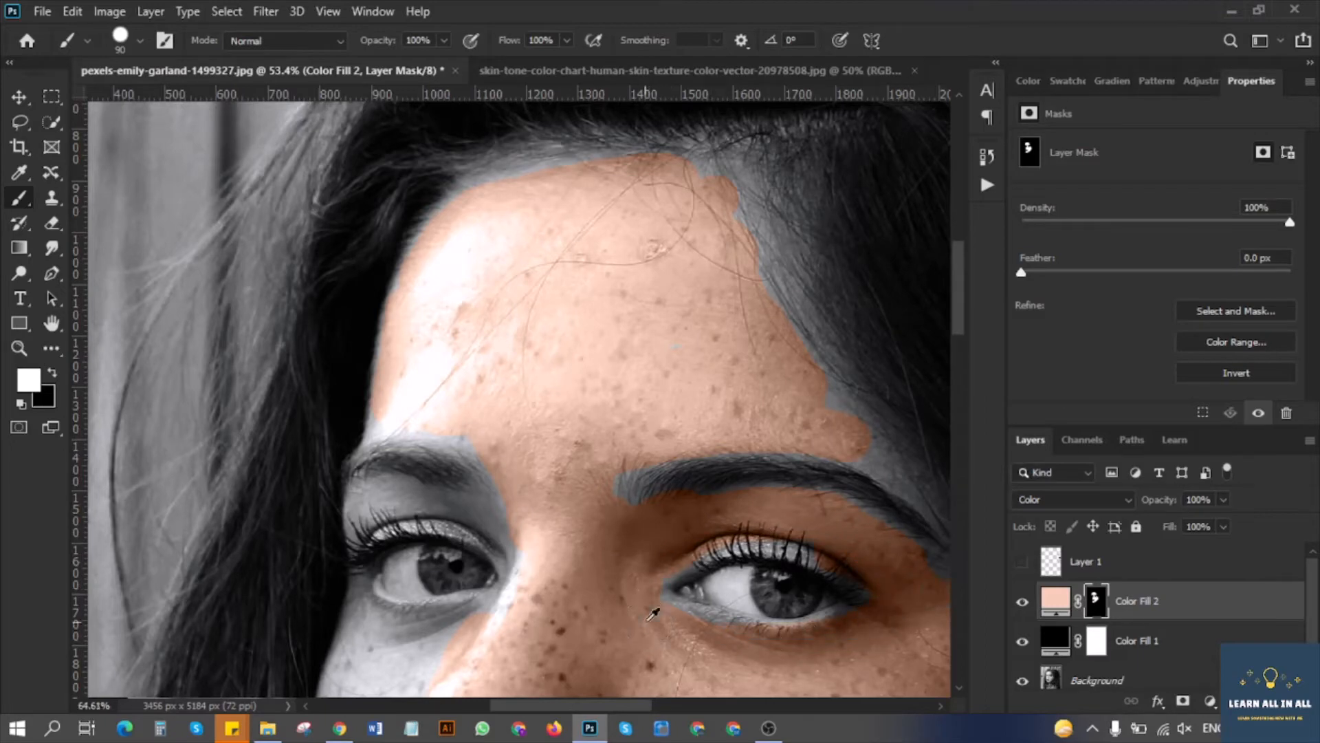
pyautogui.scroll(5, 653, 616)
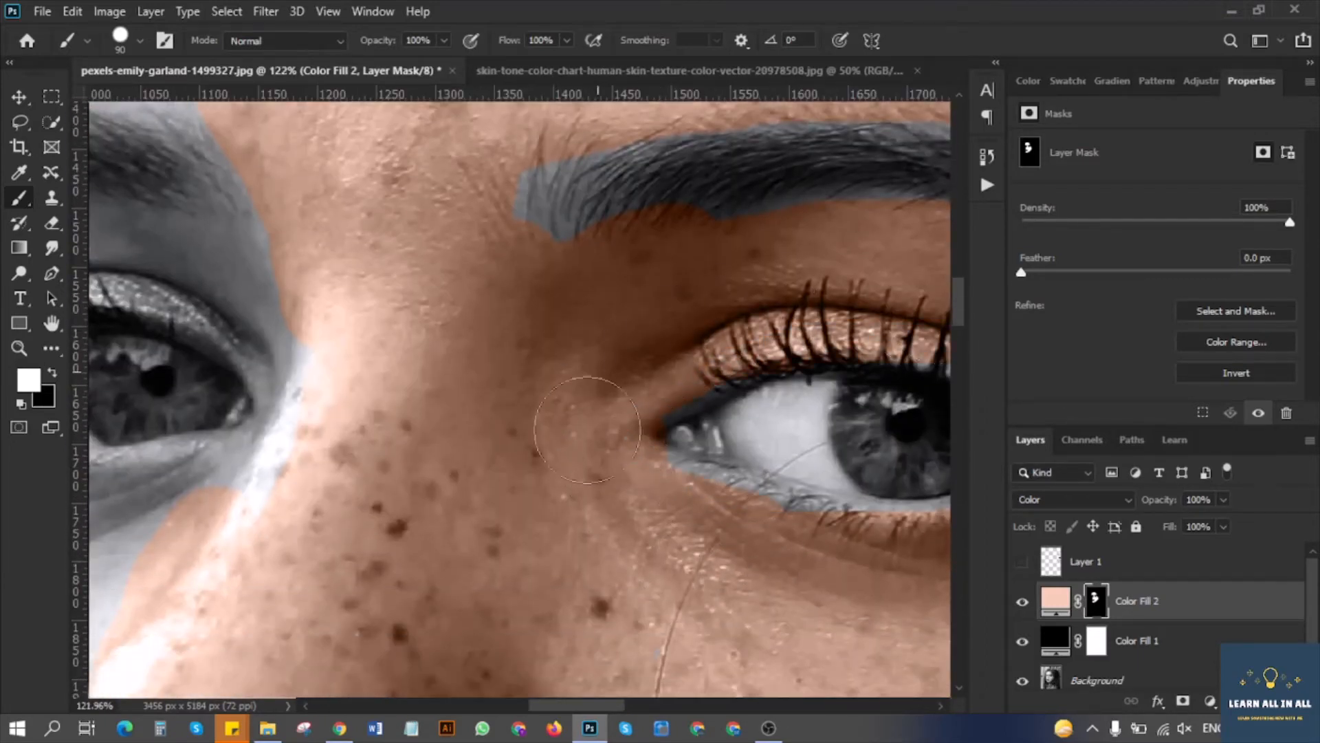
# Reduce the brush to size 20 and paint the skin colour tightly along the lower lid and both corners of the eye on the photo's right.
pyautogui.scroll(5, 619, 461)
pyautogui.press('[')
pyautogui.press('[')
pyautogui.press('[')
pyautogui.press('[')
pyautogui.press('[')
pyautogui.press('[')
pyautogui.press('[')
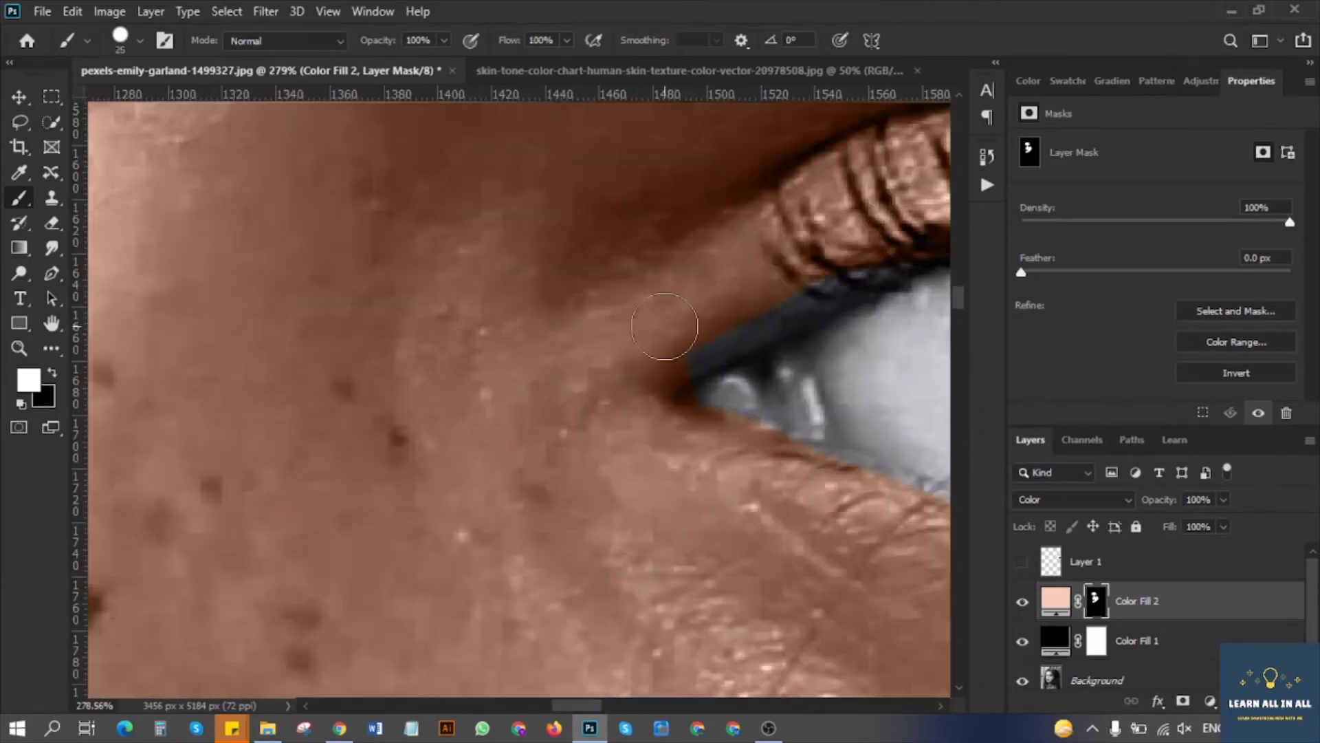
pyautogui.scroll(-5, 650, 447)
pyautogui.scroll(-3, 650, 446)
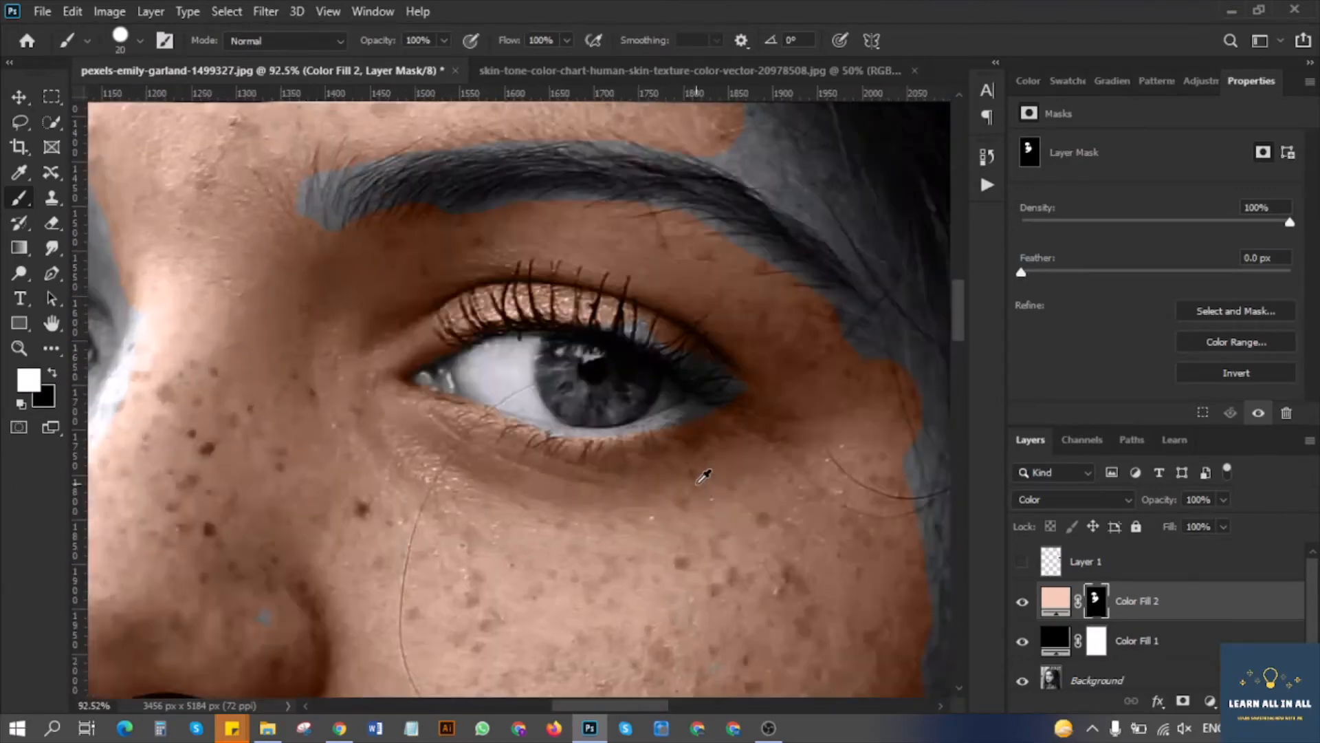
pyautogui.scroll(5, 619, 457)
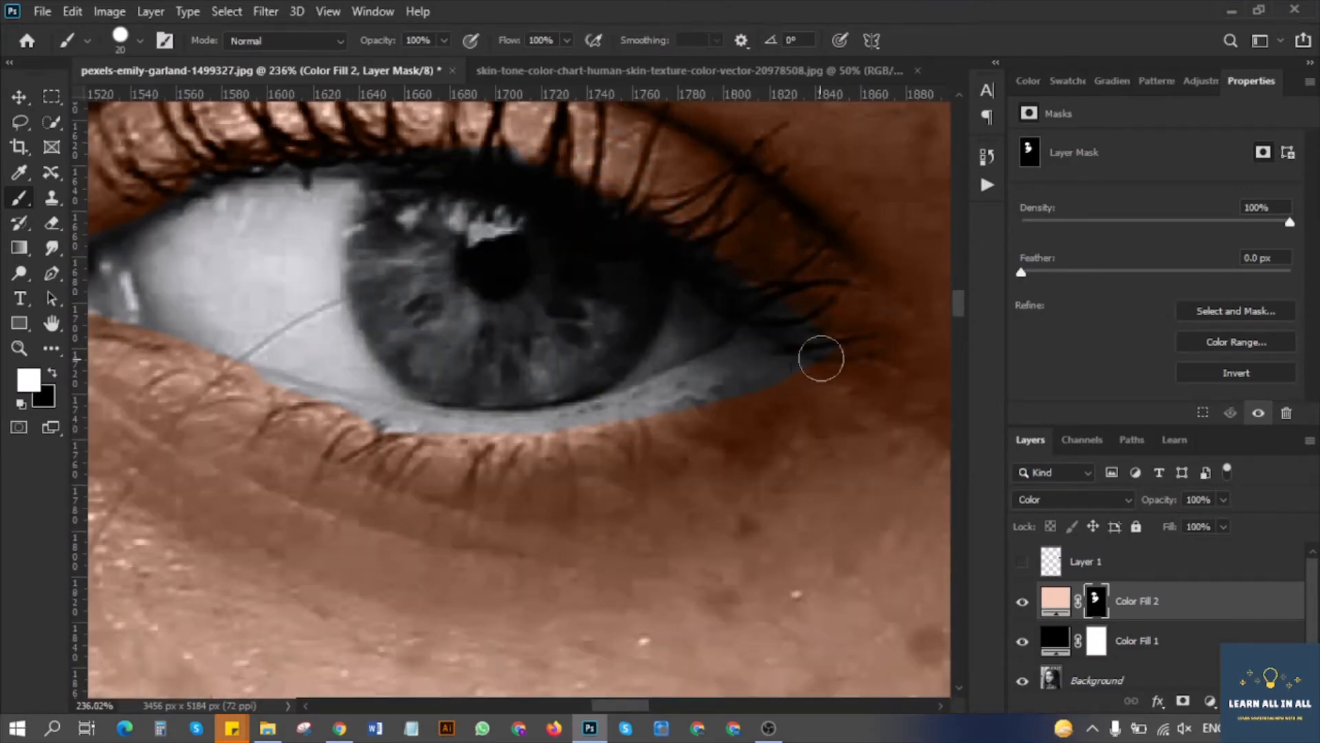
pyautogui.scroll(-6, 351, 414)
# Paint the skin colour over the whole eyebrow on the photo's right with the size 20 brush.
pyautogui.scroll(5, 474, 392)
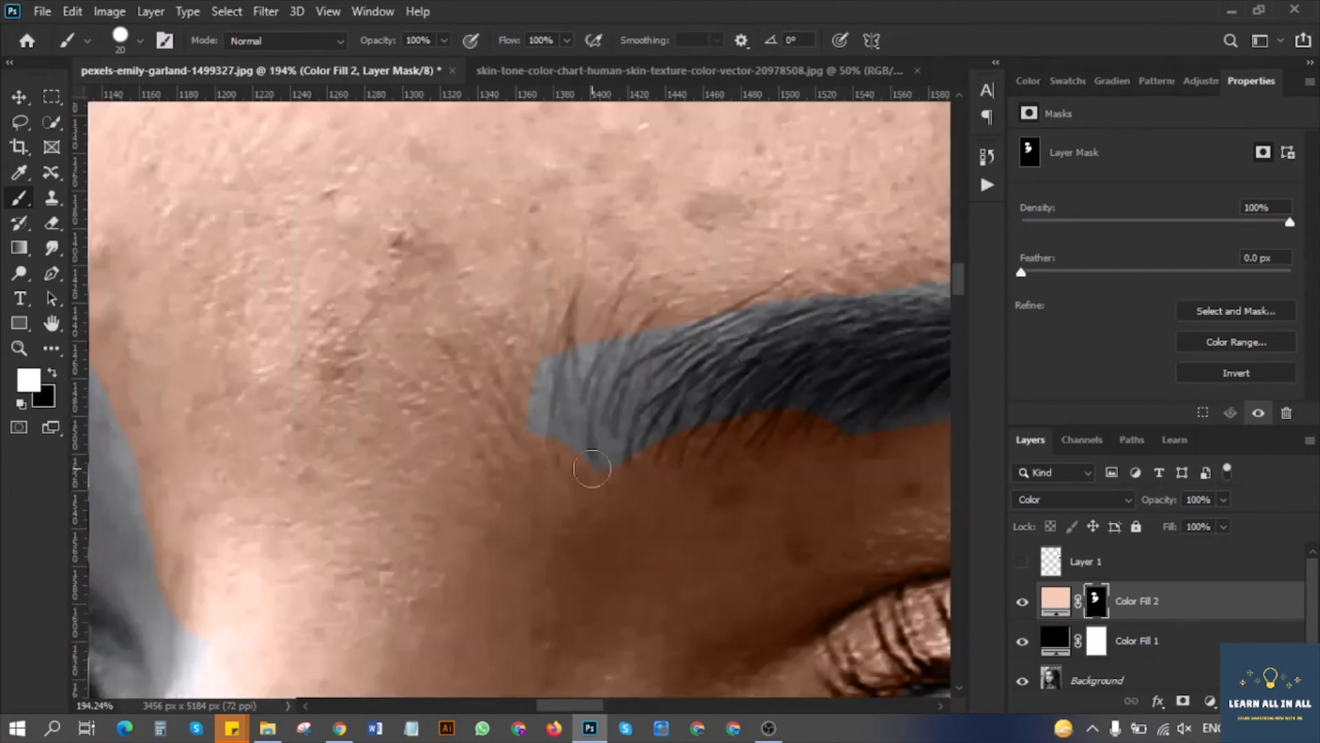
pyautogui.moveTo(649, 334)
pyautogui.mouseDown()
pyautogui.moveTo(730, 336)
pyautogui.moveTo(824, 308)
pyautogui.moveTo(717, 432)
pyautogui.moveTo(852, 413)
pyautogui.mouseUp()
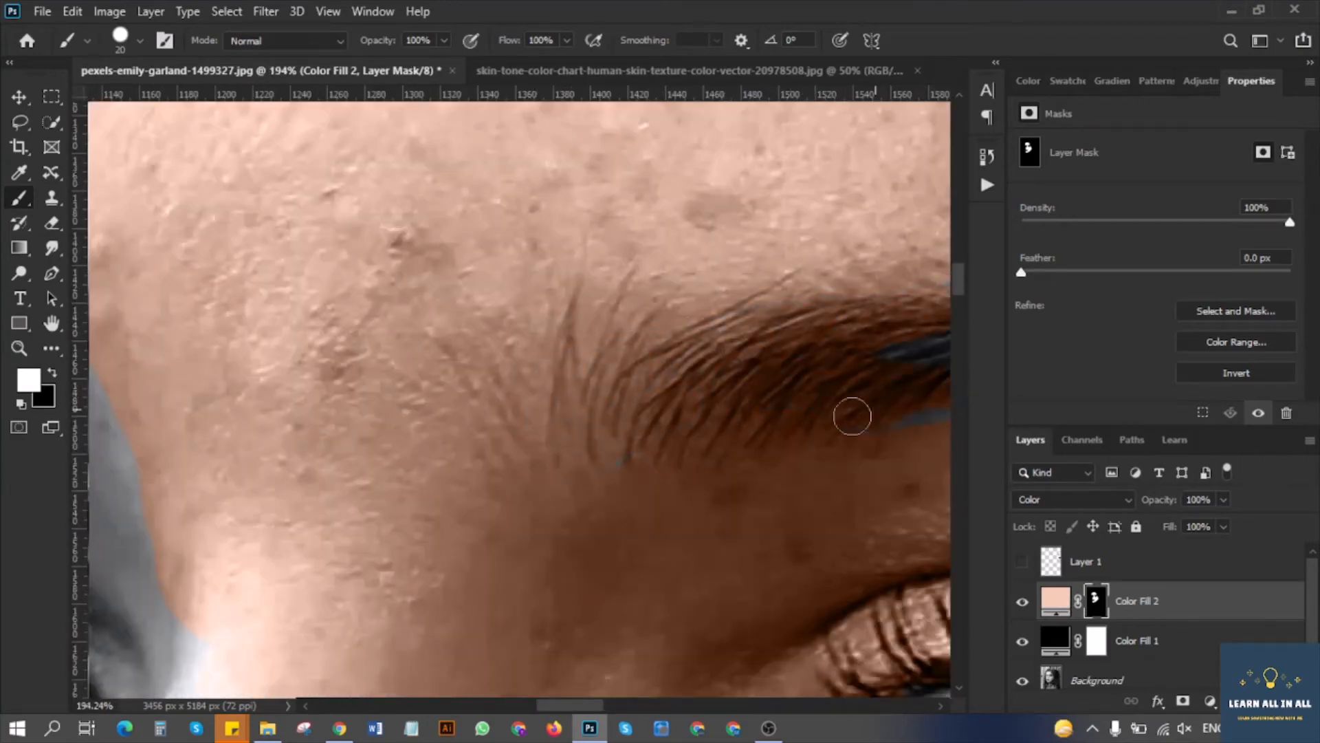
pyautogui.scroll(-7, 778, 371)
pyautogui.scroll(4, 778, 371)
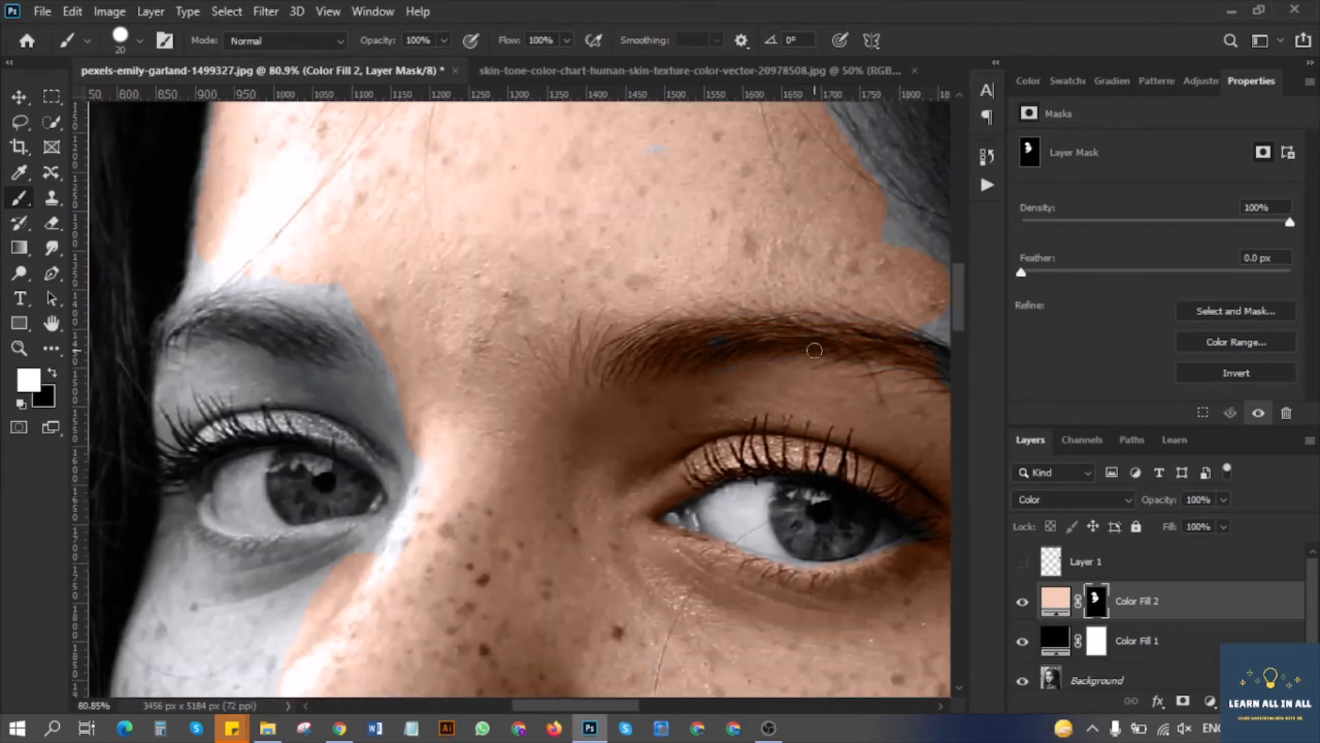
pyautogui.scroll(1, 814, 351)
pyautogui.moveTo(876, 401); pyautogui.dragTo(834, 330)
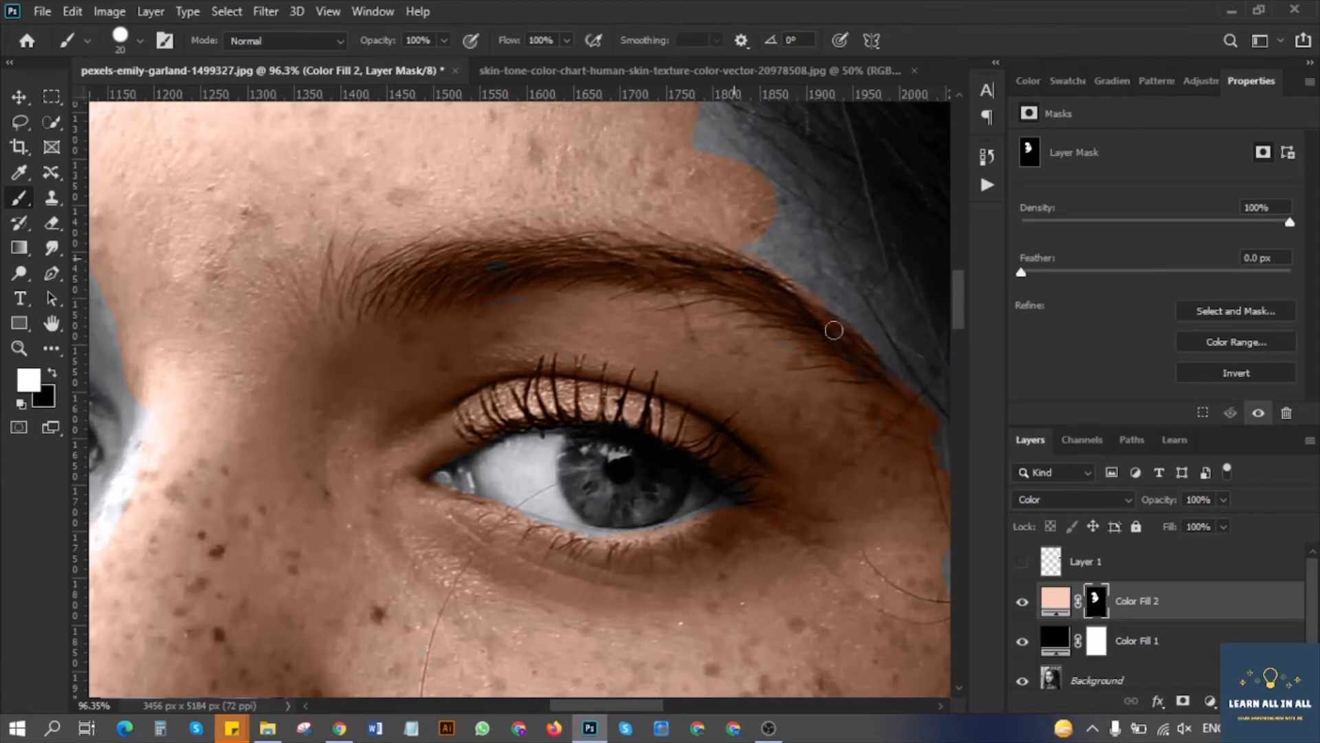
# Paint the eyebrow on the photo's left, then enlarge the brush to 40 and paint the skin around that eye and the upper cheek.
pyautogui.scroll(-4, 829, 270)
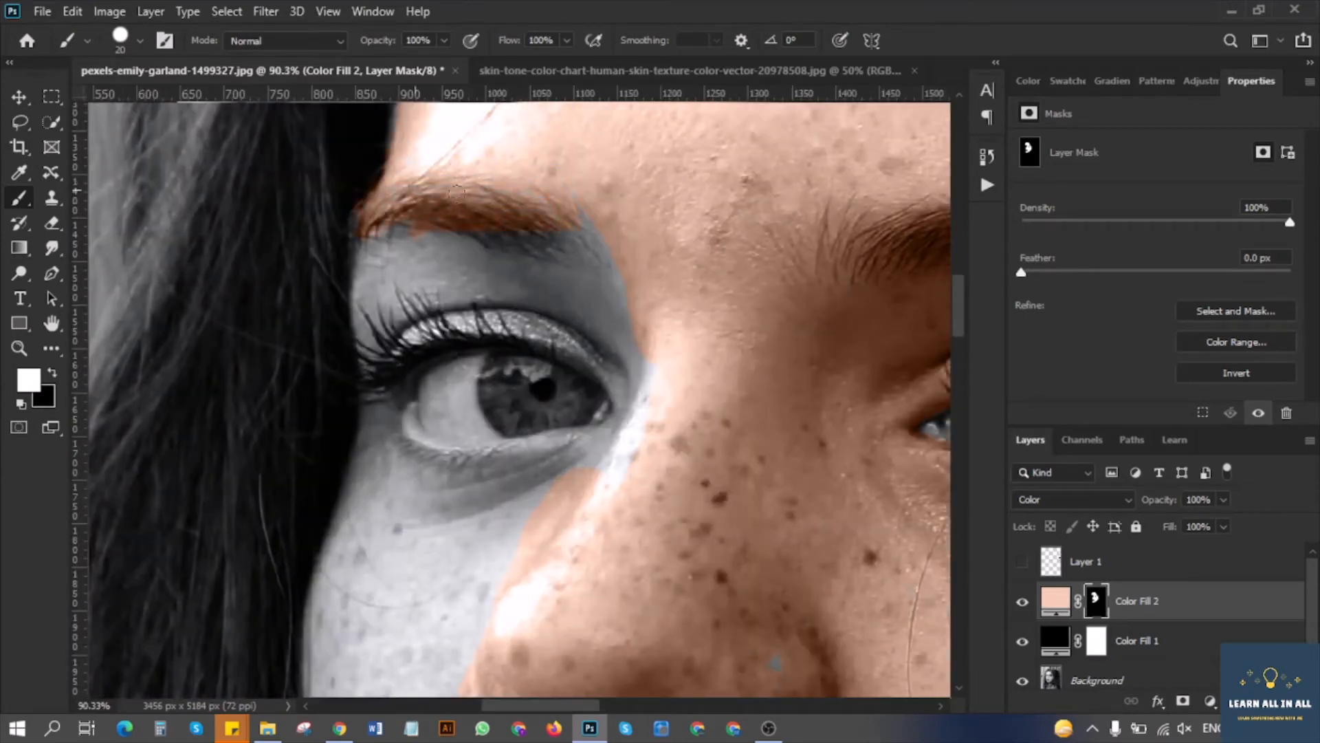
pyautogui.moveTo(456, 193); pyautogui.dragTo(485, 235)
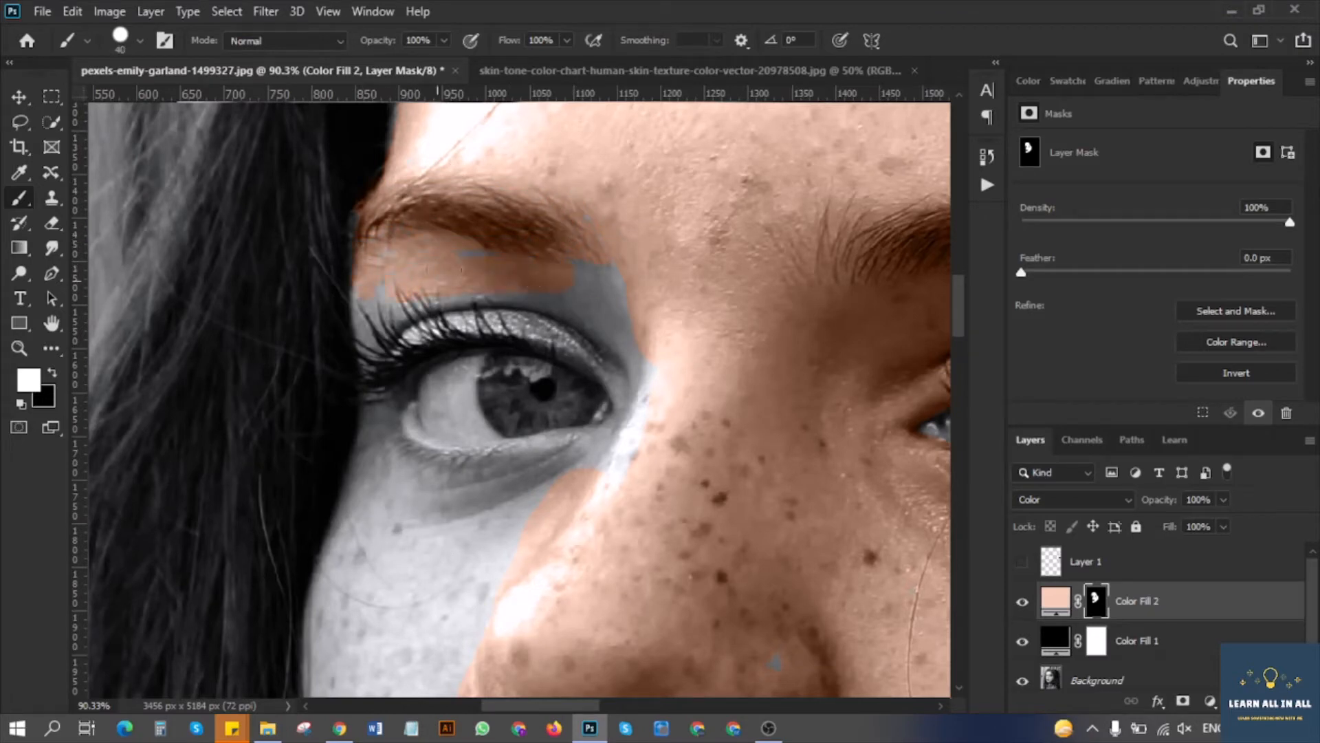
pyautogui.moveTo(369, 297)
pyautogui.mouseDown()
pyautogui.moveTo(586, 324)
pyautogui.moveTo(637, 371)
pyautogui.moveTo(590, 436)
pyautogui.moveTo(390, 429)
pyautogui.moveTo(546, 491)
pyautogui.moveTo(415, 595)
pyautogui.mouseUp()
# Paint the skin colour over the remaining cheek on the photo's left, from the face edge to the nose and upper lip.
pyautogui.scroll(-6, 446, 584)
pyautogui.scroll(-5, 448, 574)
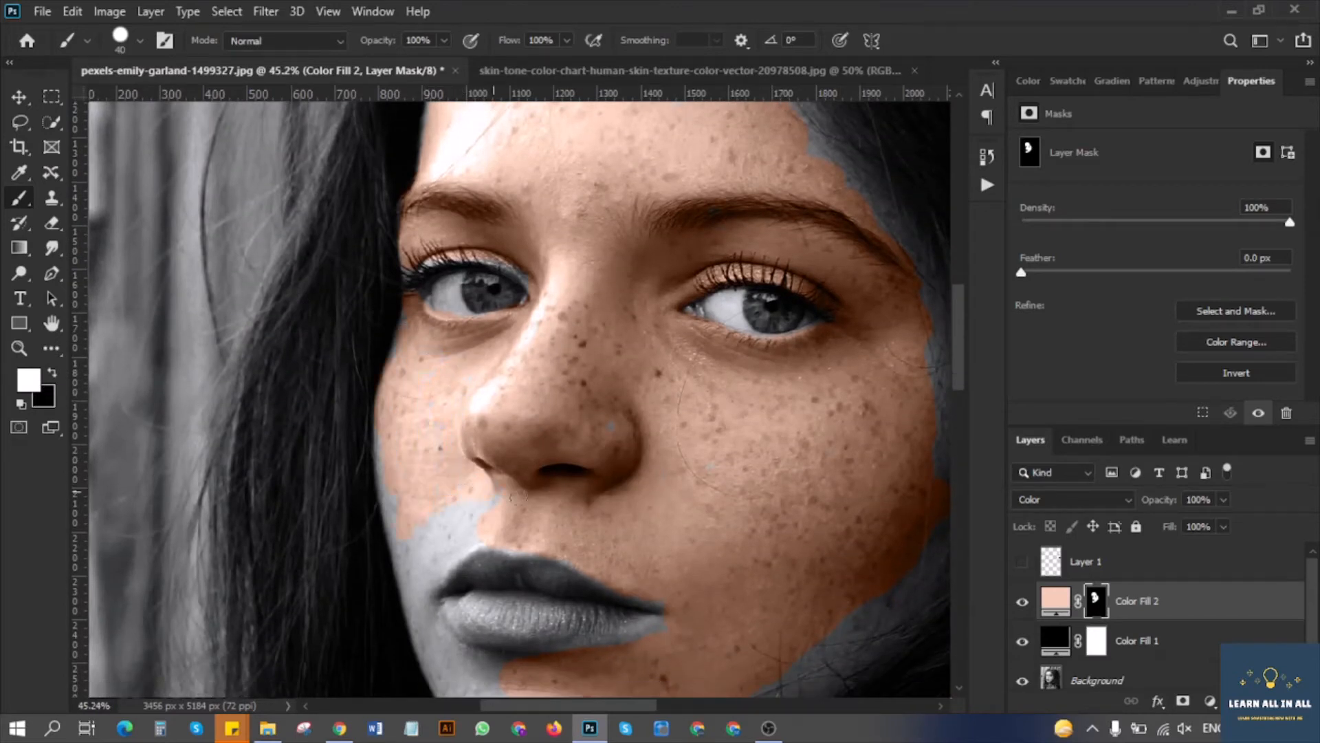
pyautogui.moveTo(518, 493); pyautogui.dragTo(459, 542)
pyautogui.scroll(2, 404, 530)
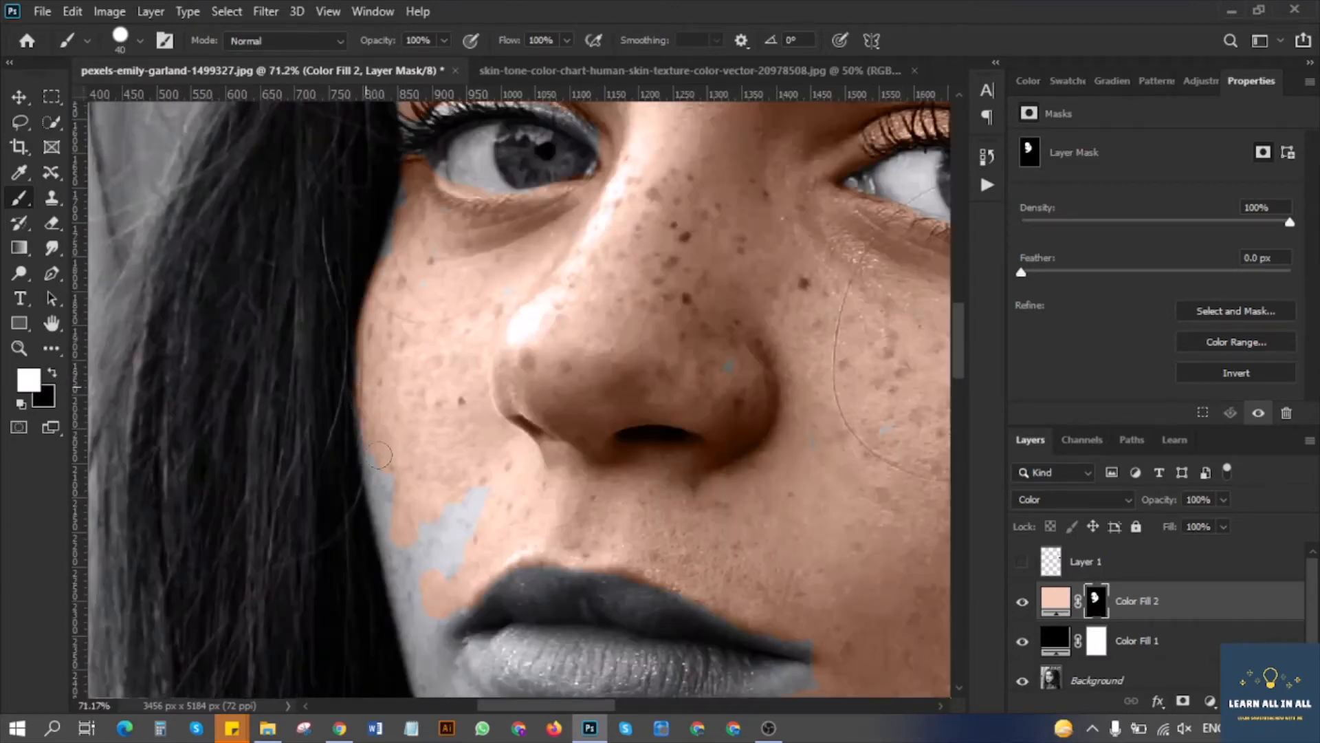
pyautogui.scroll(4, 419, 335)
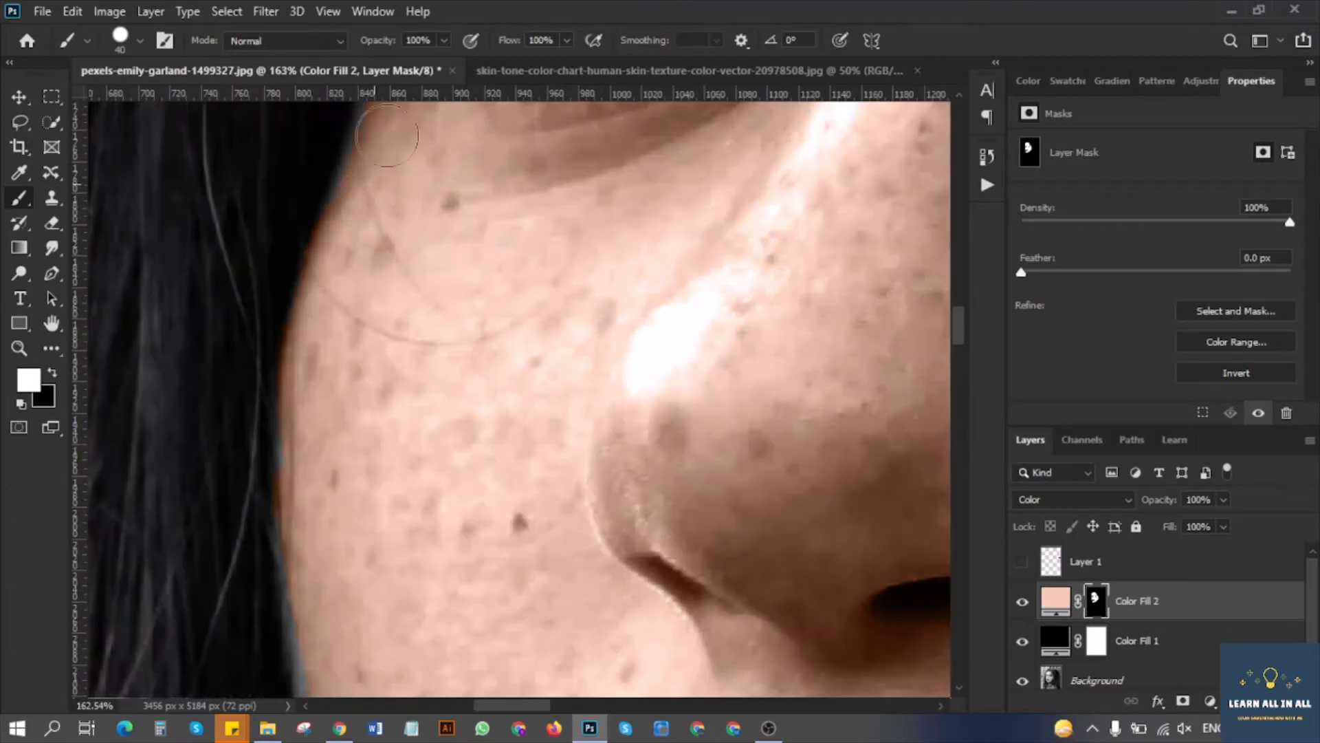
pyautogui.scroll(-6, 307, 278)
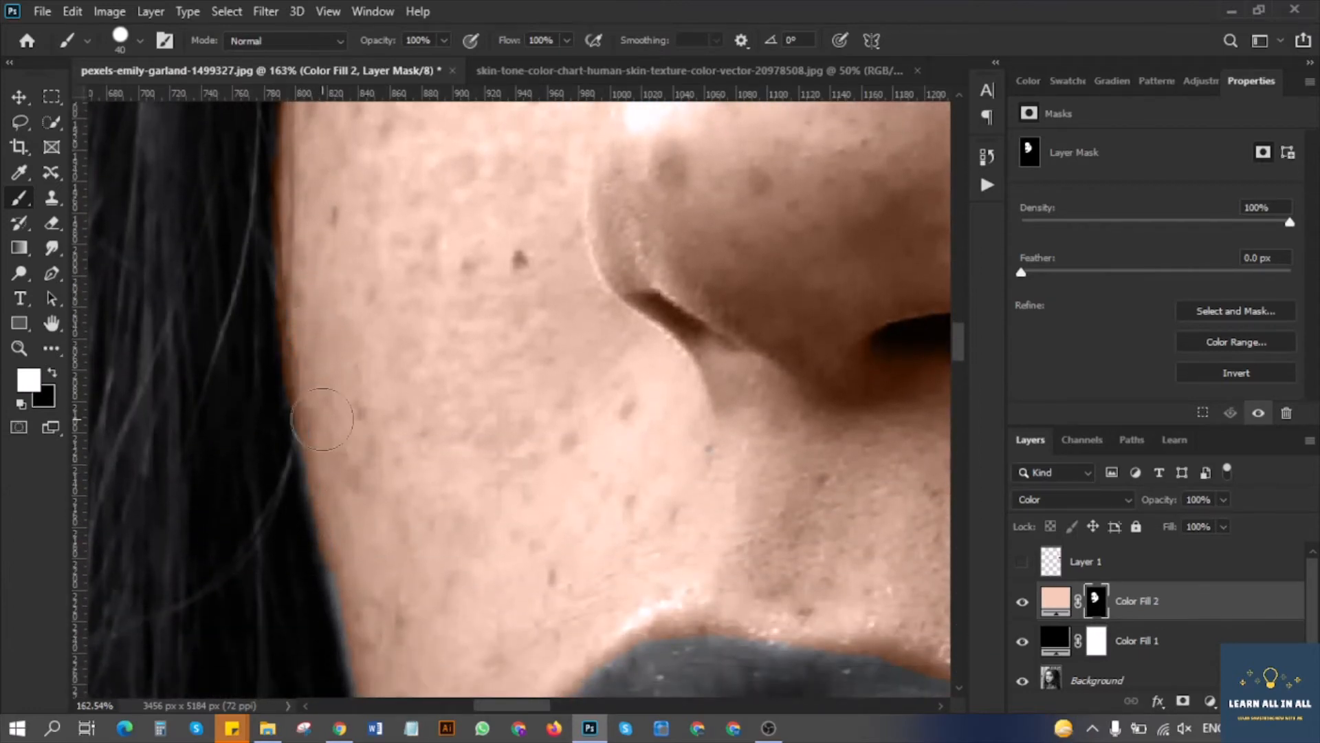
# Extend the skin colour along the temple on the photo's right and the forehead hairline with the size 40 brush.
pyautogui.scroll(-5, 307, 278)
pyautogui.scroll(3, 669, 363)
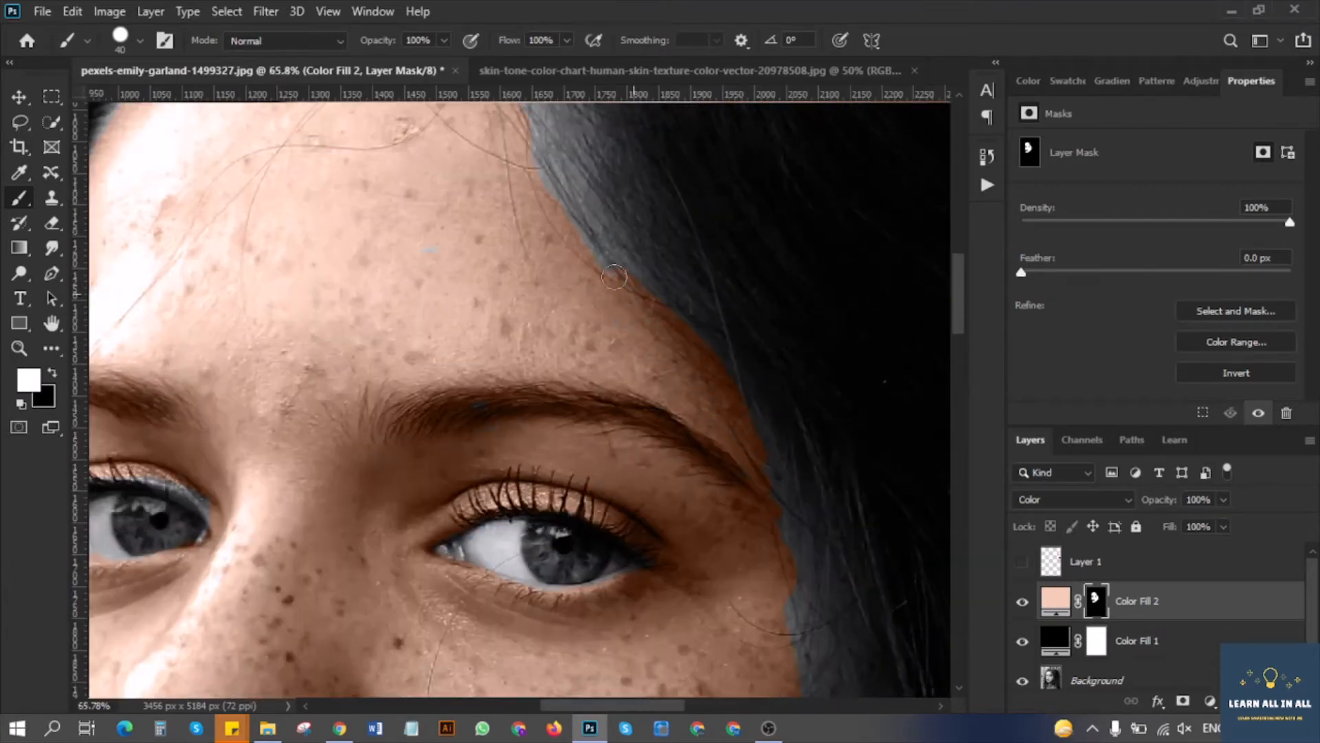
pyautogui.scroll(-3, 614, 277)
pyautogui.scroll(3, 258, 317)
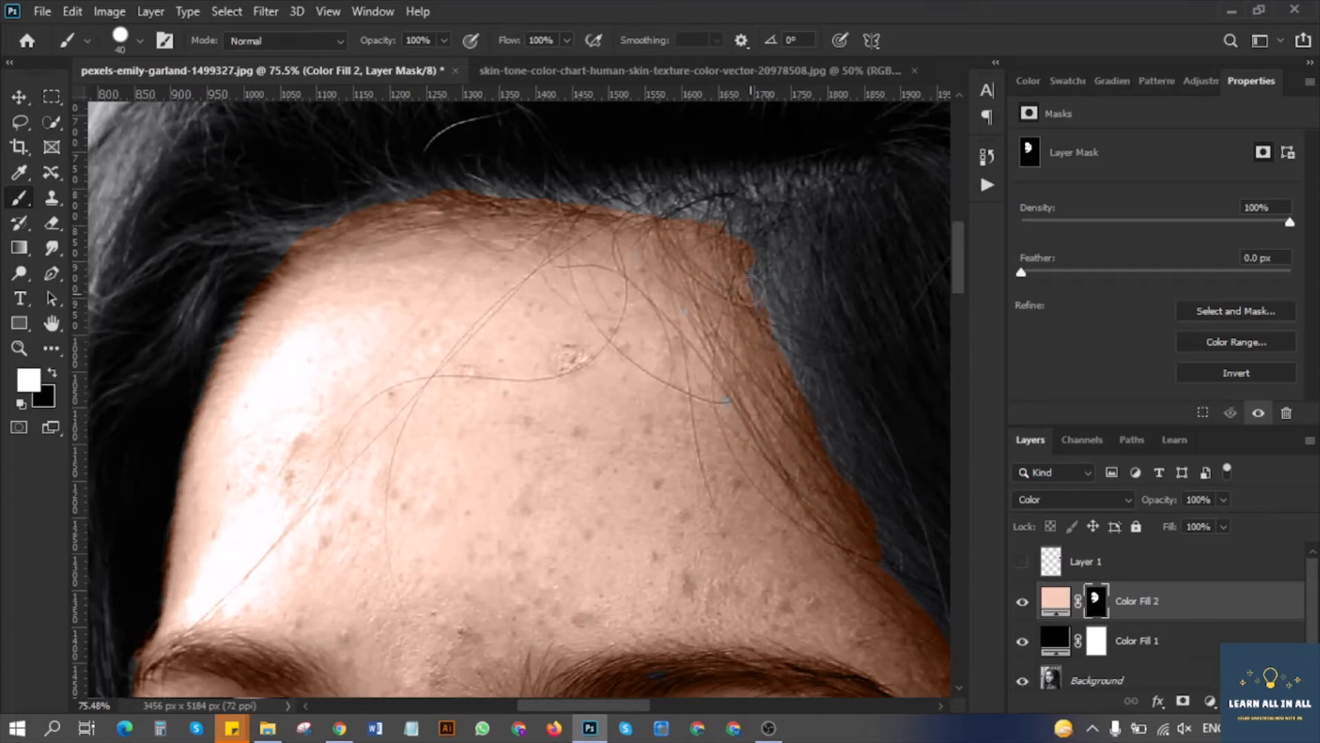
# Paint the skin colour along the face edge beside the eye and upper cheek on the photo's right.
pyautogui.scroll(-3, 696, 421)
pyautogui.scroll(-2, 761, 577)
pyautogui.scroll(3, 761, 577)
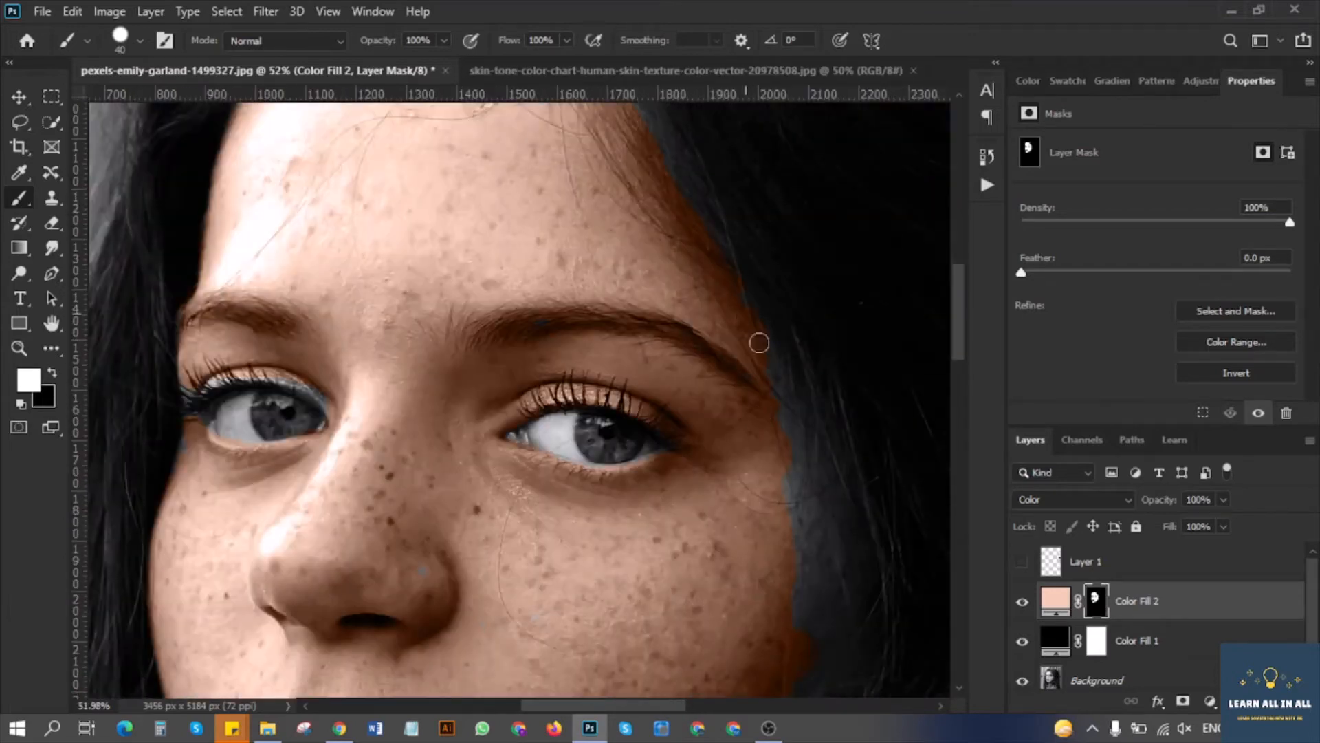
pyautogui.scroll(-4, 803, 582)
pyautogui.scroll(3, 803, 585)
pyautogui.scroll(-3, 769, 677)
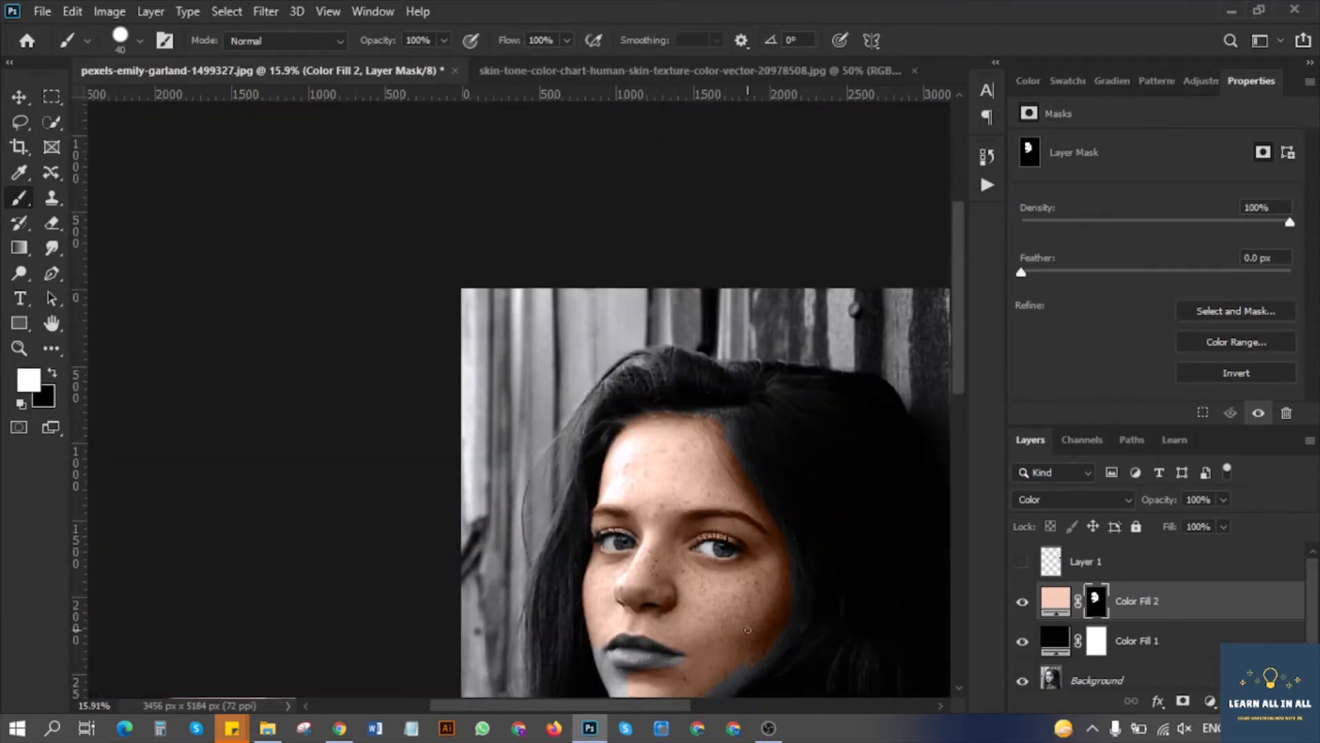
# Enlarge the brush to size 70 and paint the skin colour around the lips, over the chin and along the jawline, leaving out the lips.
pyautogui.scroll(-3, 769, 523)
pyautogui.scroll(2, 766, 454)
pyautogui.press(']')
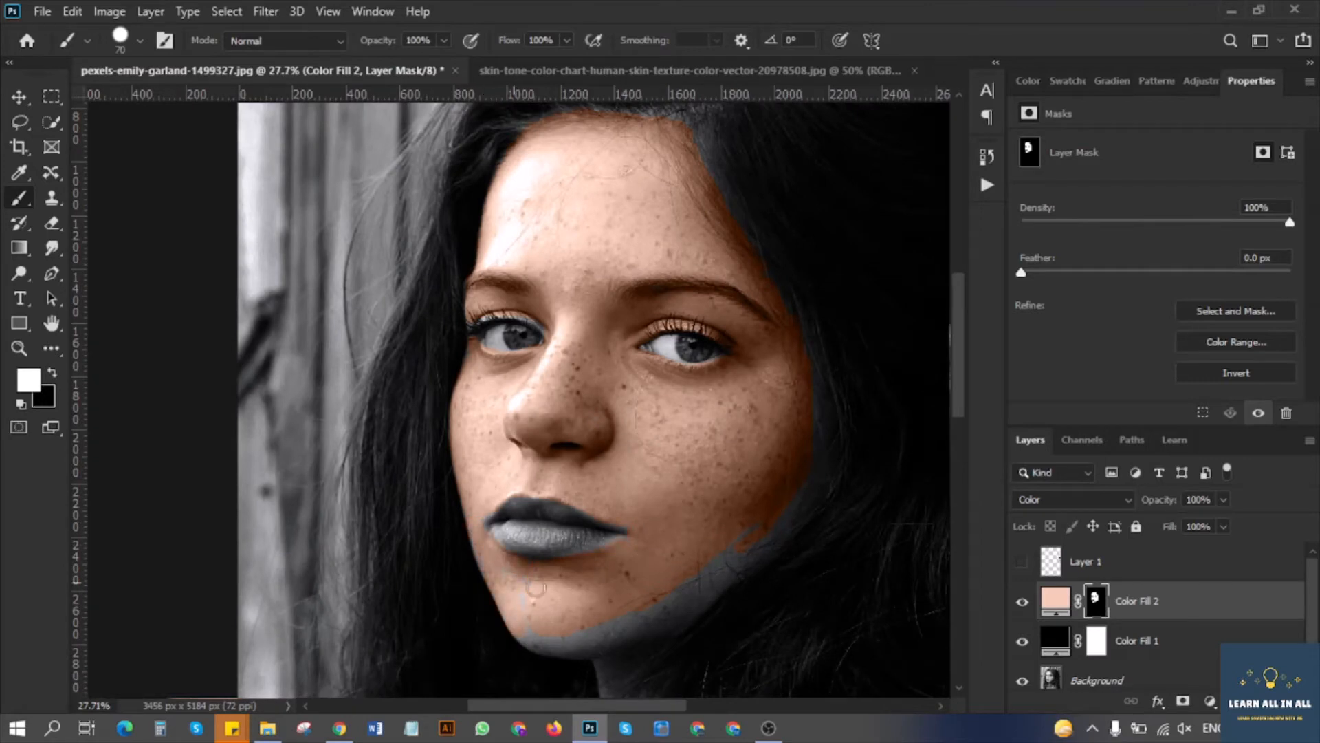
pyautogui.scroll(6, 595, 629)
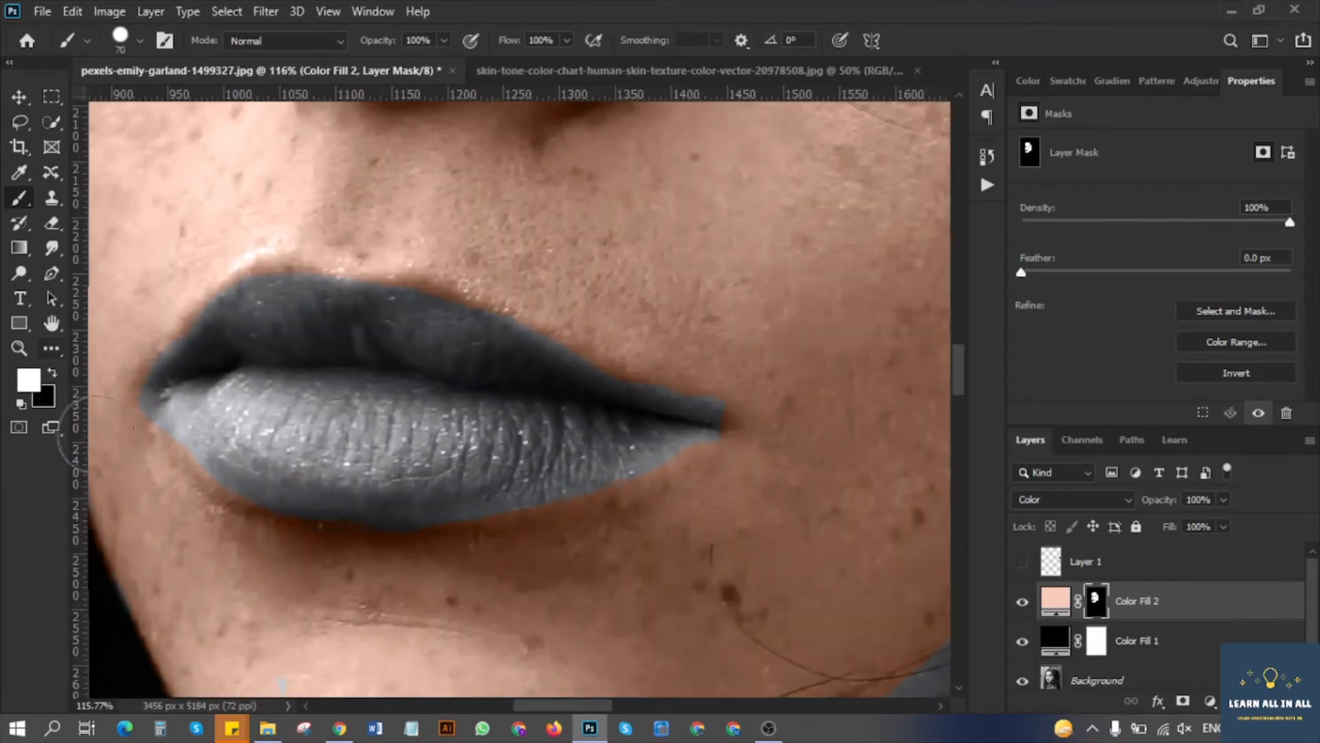
pyautogui.scroll(-3, 203, 392)
pyautogui.scroll(-1, 772, 388)
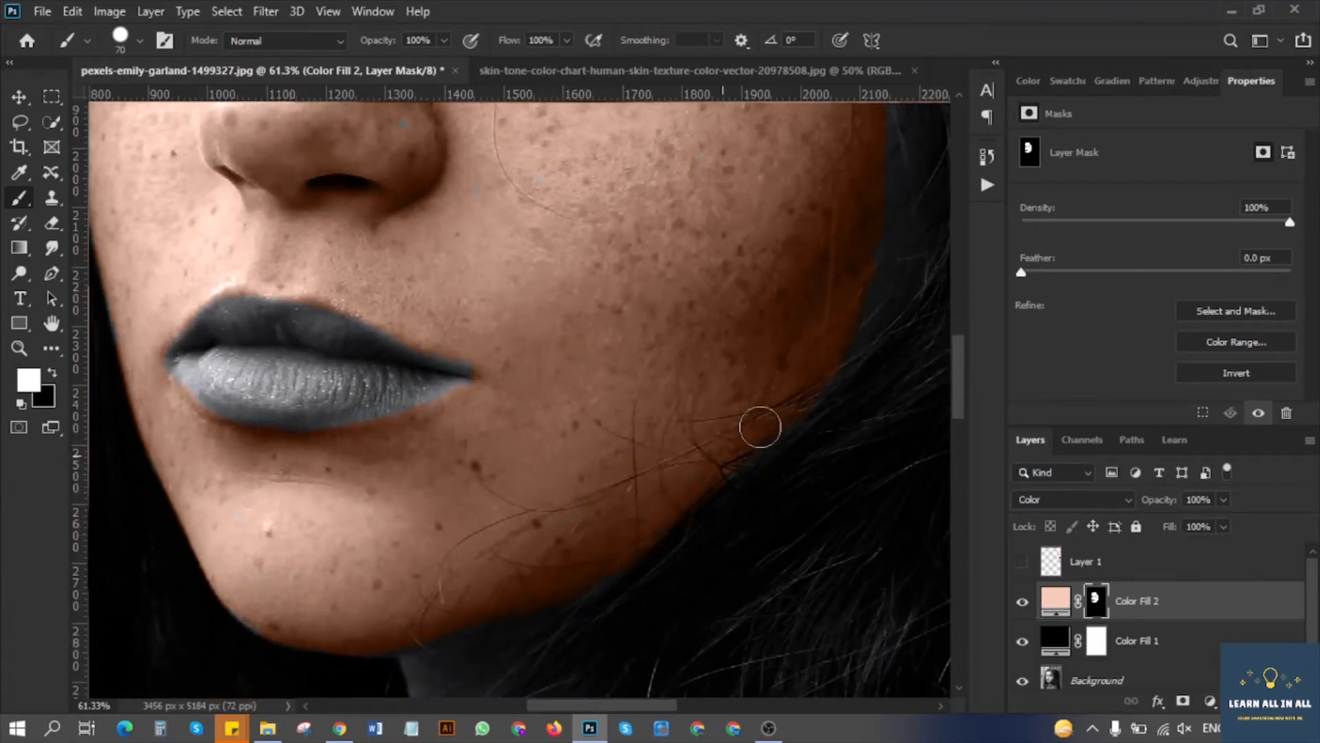
pyautogui.scroll(-4, 853, 321)
pyautogui.scroll(4, 859, 289)
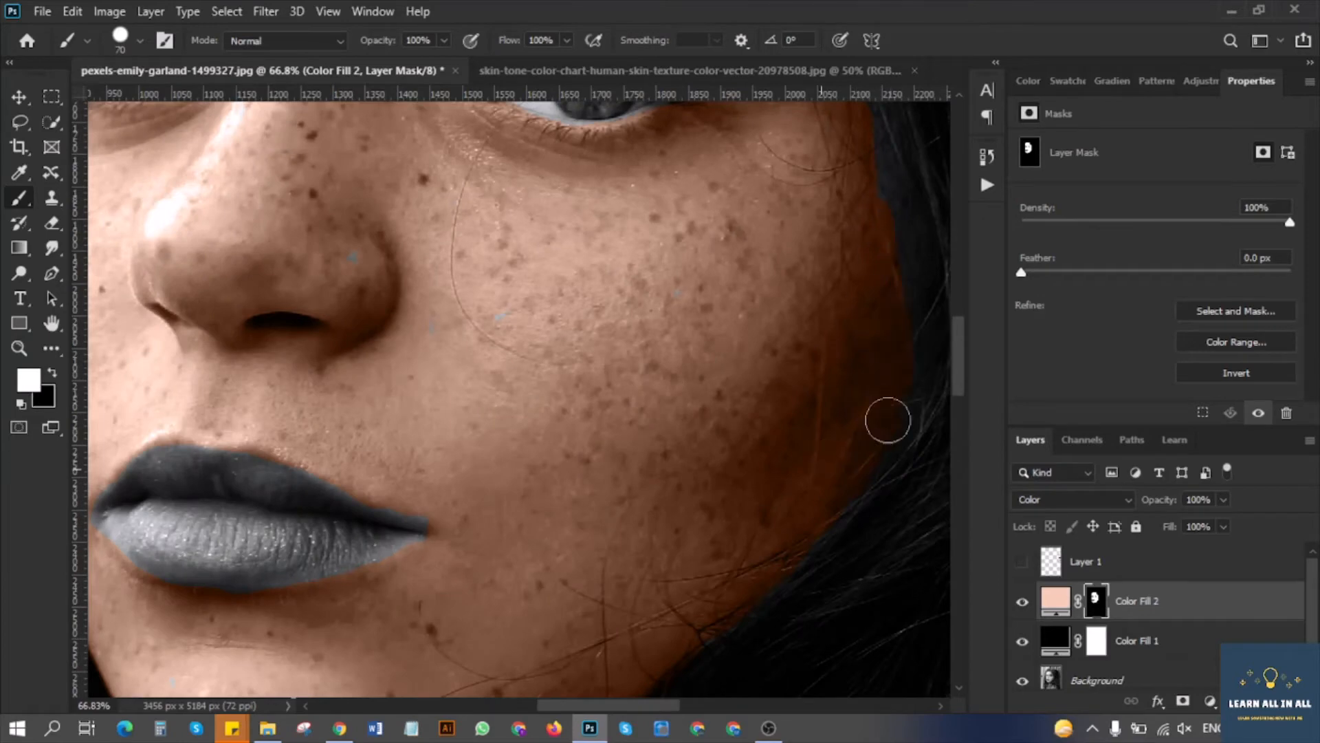
# Paint the skin colour over the exposed chest skin beside the jacket zip with the size 70 brush.
pyautogui.scroll(-4, 689, 456)
pyautogui.scroll(-1, 689, 456)
pyautogui.scroll(4, 436, 539)
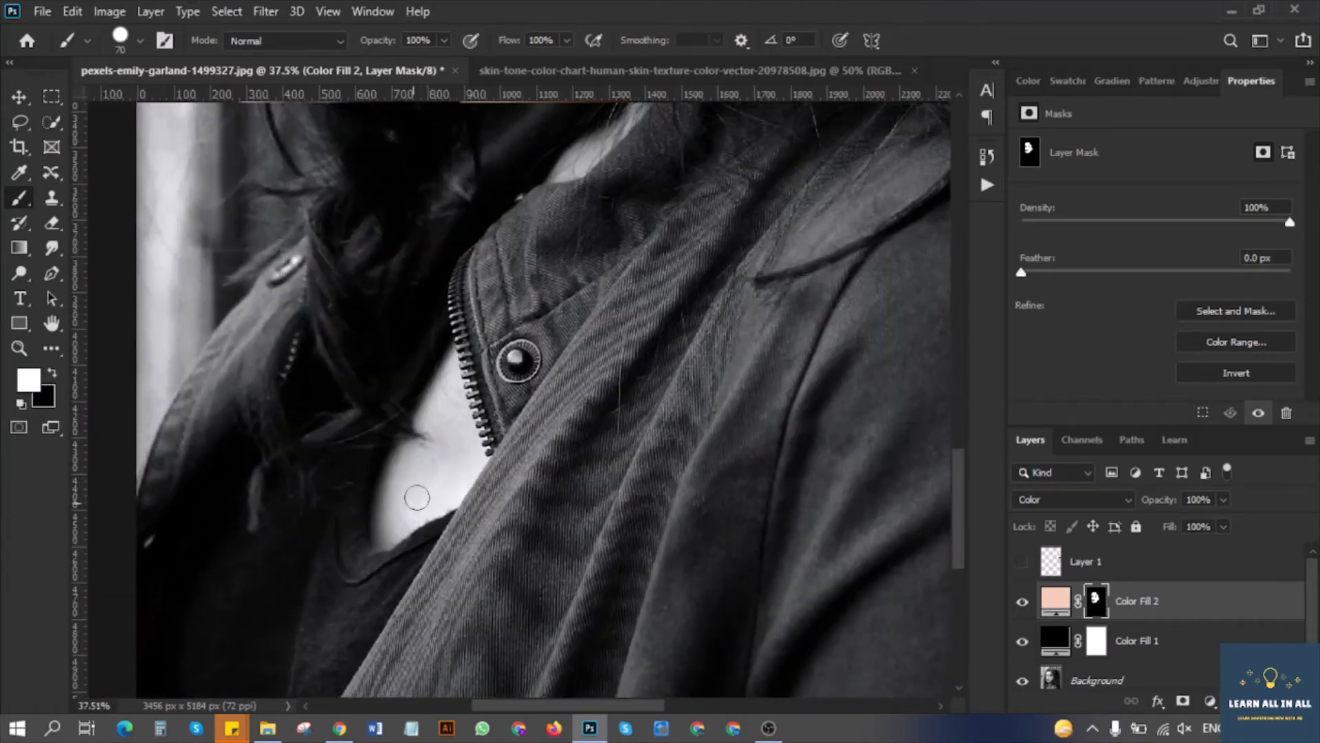
pyautogui.scroll(2, 416, 497)
pyautogui.moveTo(464, 293)
pyautogui.mouseDown()
pyautogui.moveTo(358, 526)
pyautogui.moveTo(389, 544)
pyautogui.moveTo(450, 427)
pyautogui.moveTo(471, 293)
pyautogui.moveTo(484, 343)
pyautogui.moveTo(435, 514)
pyautogui.moveTo(418, 523)
pyautogui.moveTo(508, 448)
pyautogui.moveTo(480, 383)
pyautogui.mouseUp()
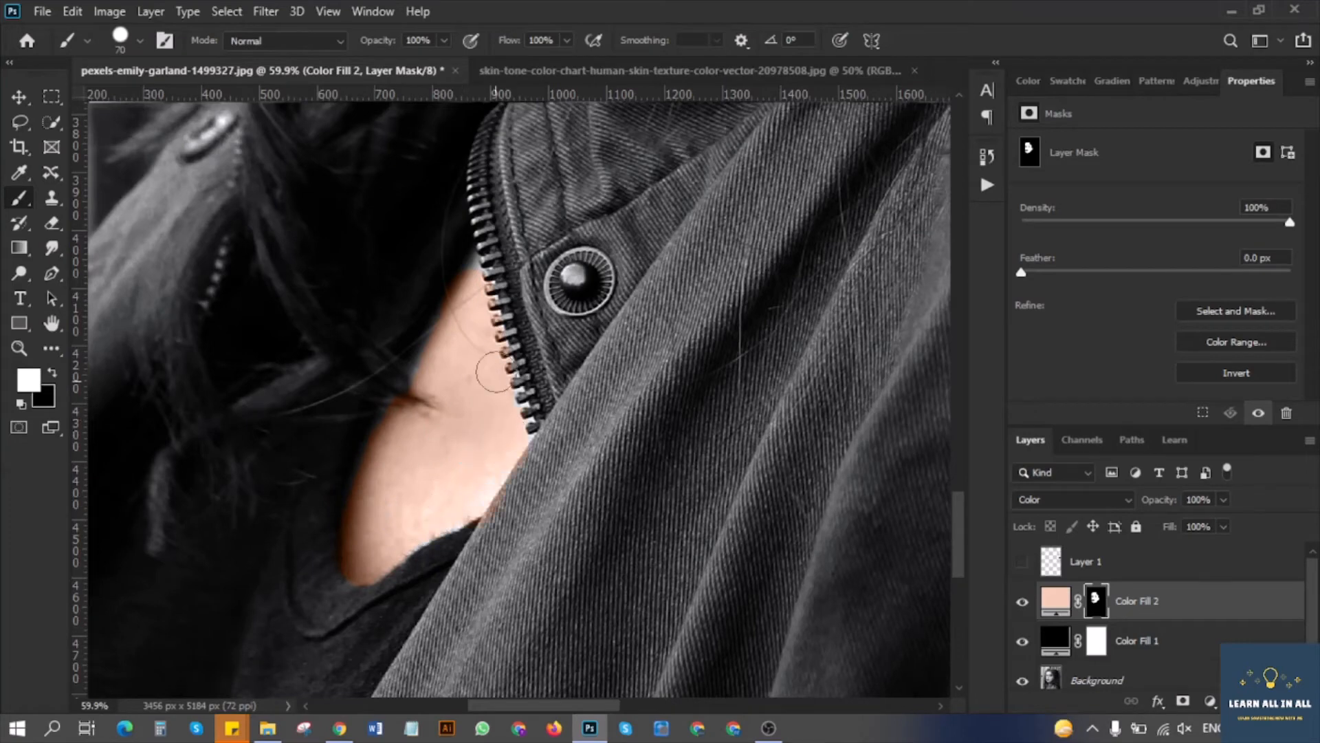
# Paint the chest skin colour up to the jacket zip and remove the spill from the zipper teeth with the size 70 brush.
pyautogui.scroll(2, 477, 308)
pyautogui.moveTo(476, 307); pyautogui.dragTo(472, 471)
pyautogui.press('x')
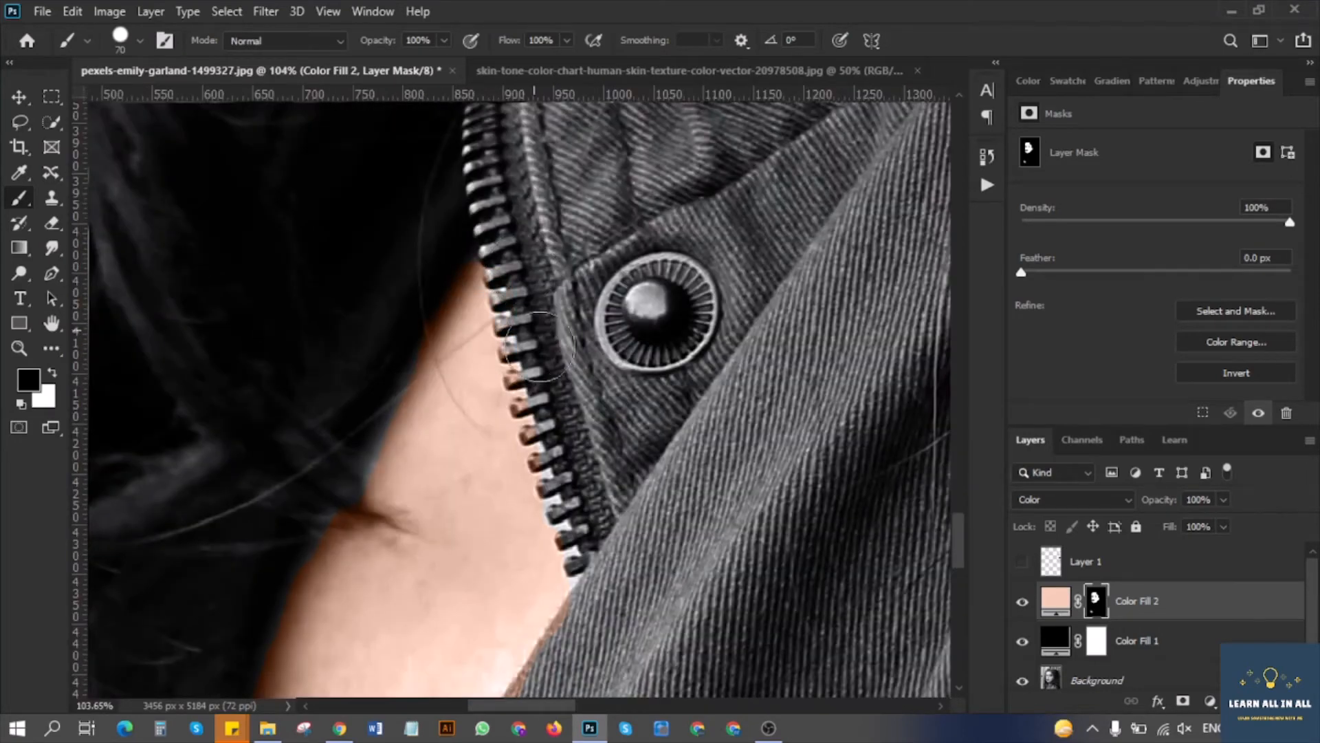
pyautogui.moveTo(525, 282); pyautogui.dragTo(597, 565)
pyautogui.press('x')
pyautogui.scroll(2, 509, 323)
pyautogui.moveTo(585, 670)
pyautogui.mouseDown()
pyautogui.moveTo(550, 636)
pyautogui.moveTo(600, 262)
pyautogui.mouseUp()
pyautogui.press('x')
pyautogui.scroll(-5, 643, 573)
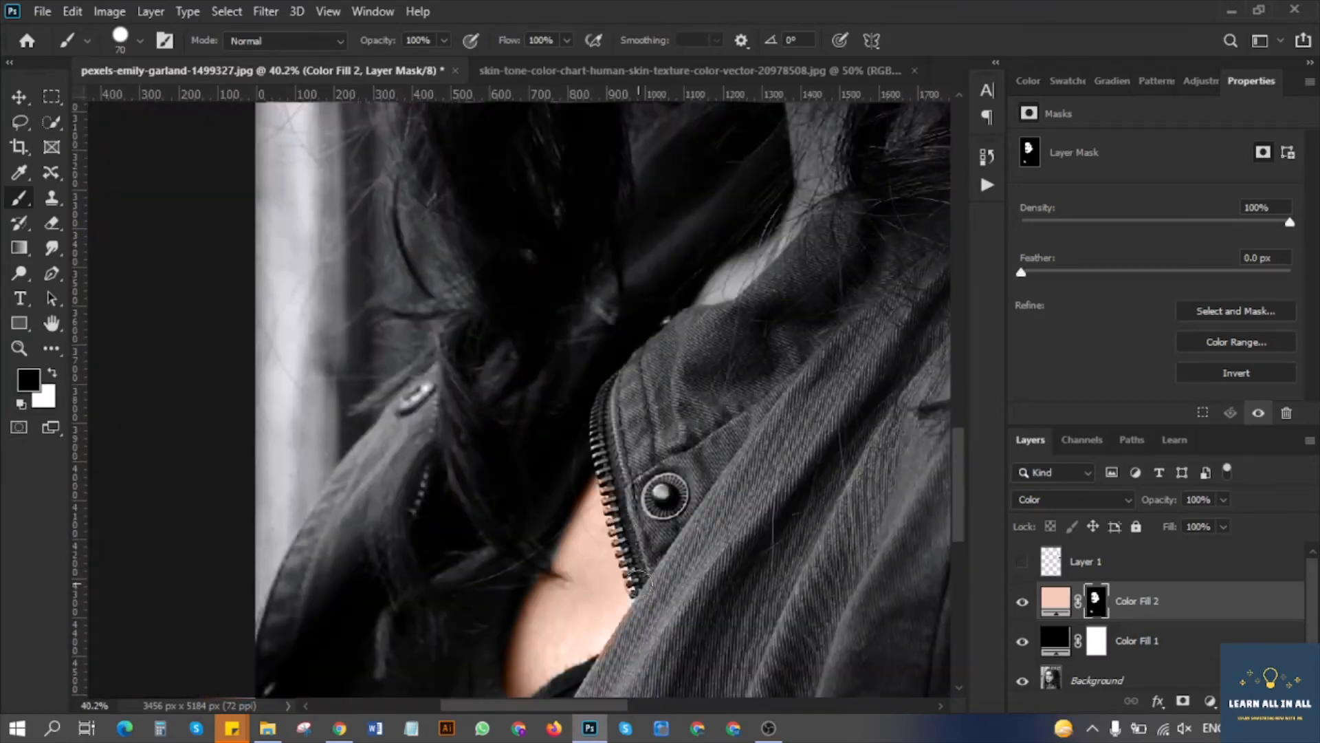
# Reduce the brush to size 6 and fill the uncoloured gap along the jacket edge just below the zip with skin colour.
pyautogui.scroll(4, 643, 577)
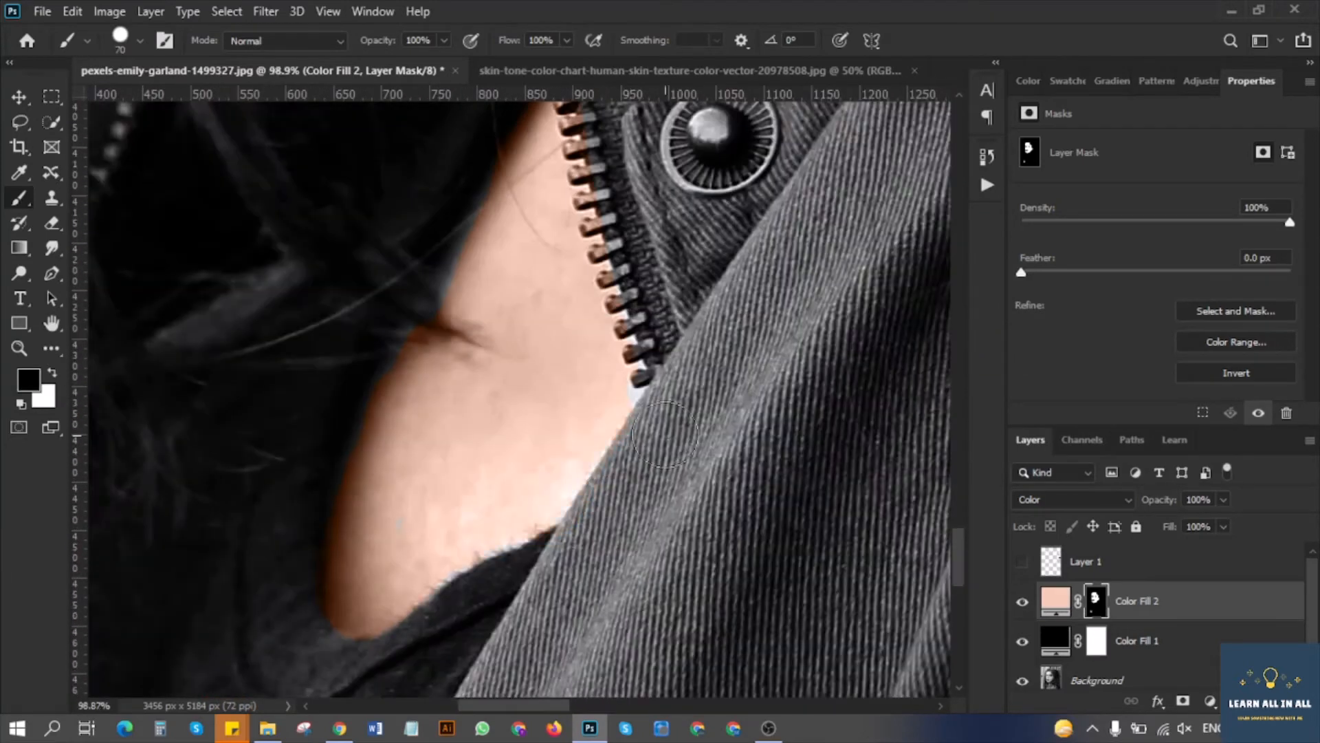
pyautogui.press('x')
pyautogui.scroll(4, 613, 404)
pyautogui.press('[')
pyautogui.press('[')
pyautogui.press('[')
pyautogui.press('[')
pyautogui.press('[')
pyautogui.press('[')
pyautogui.press('[')
pyautogui.press('[')
pyautogui.press('[')
pyautogui.press('[')
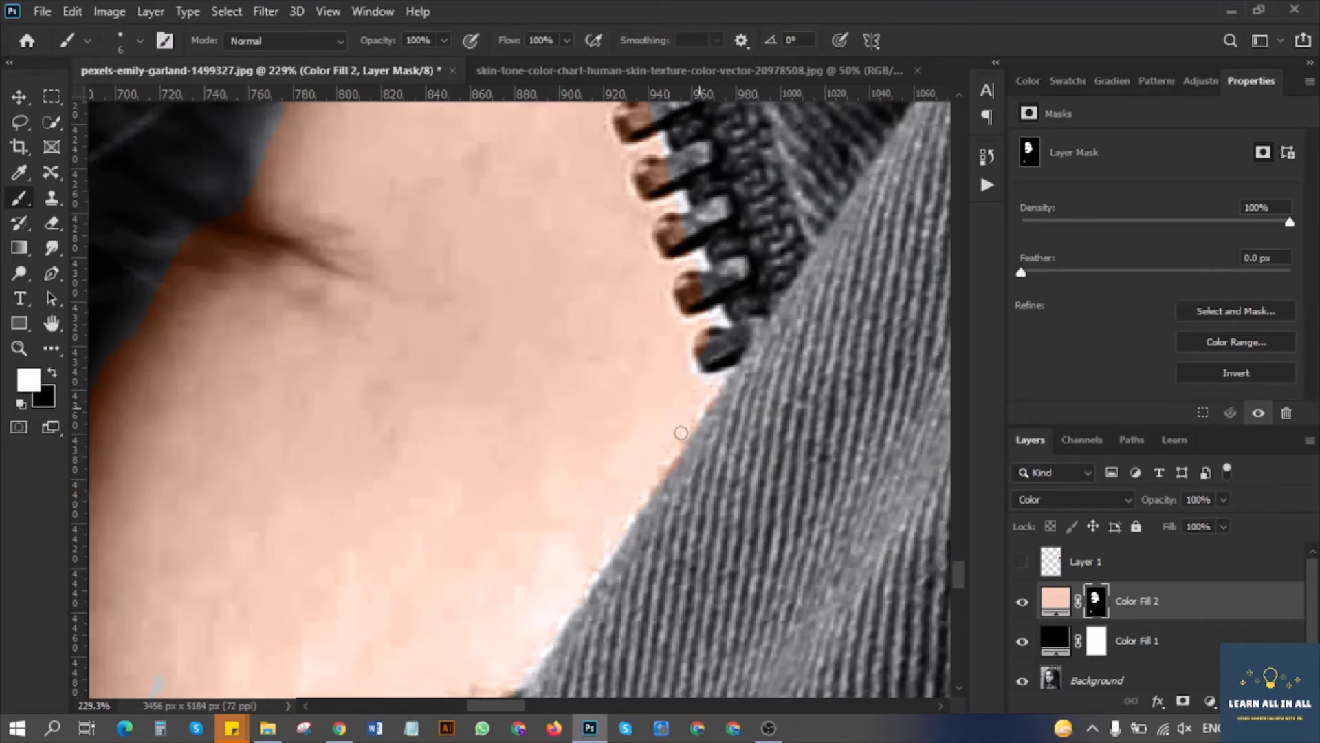
pyautogui.scroll(3, 654, 261)
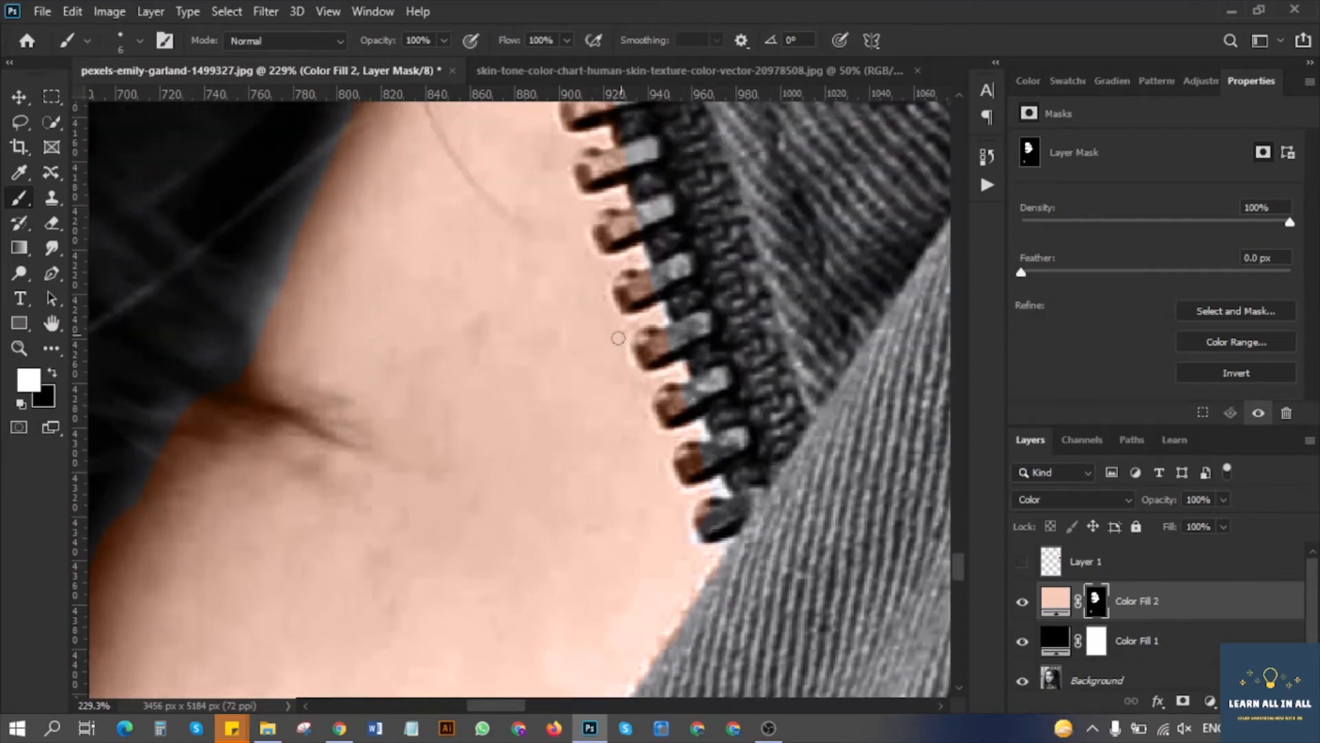
# Lower the opacity of the skin colour fill layer to 89% and fit the whole portrait in view.
pyautogui.scroll(-15, 602, 143)
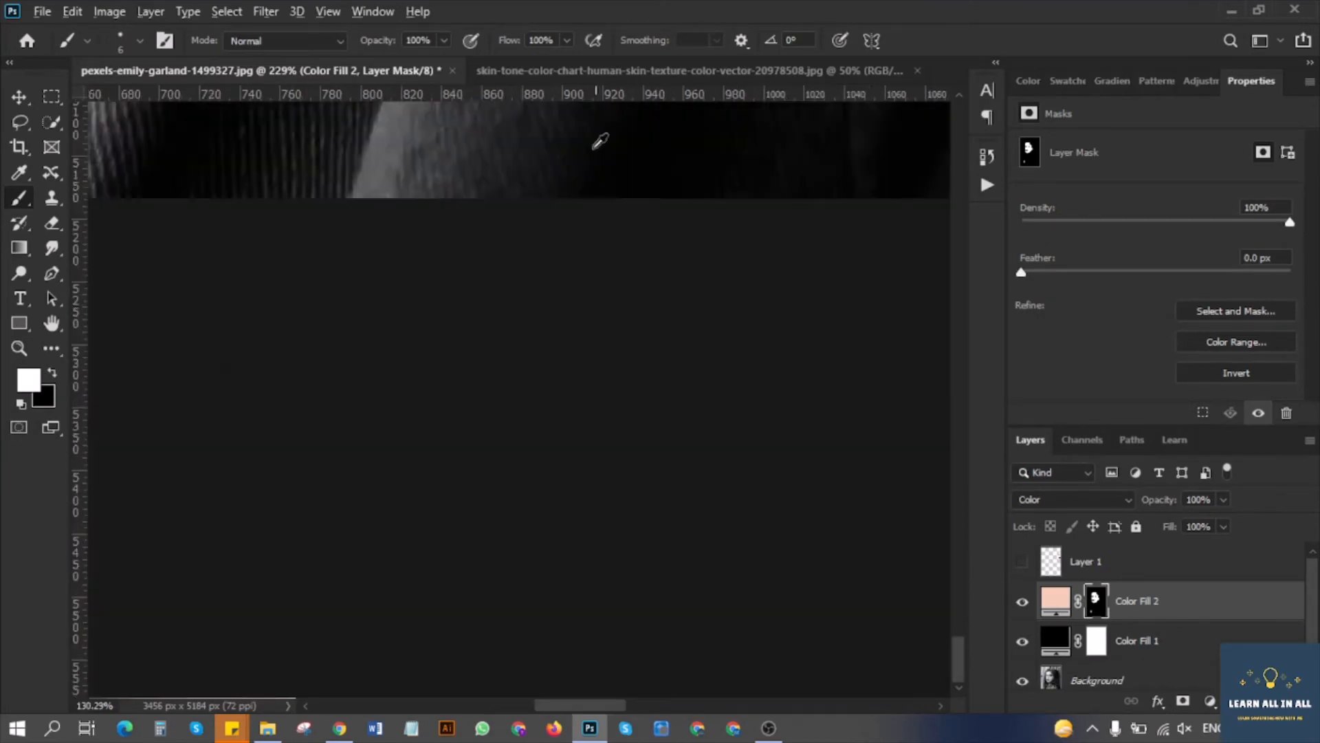
pyautogui.scroll(5, 476, 467)
pyautogui.scroll(4, 477, 413)
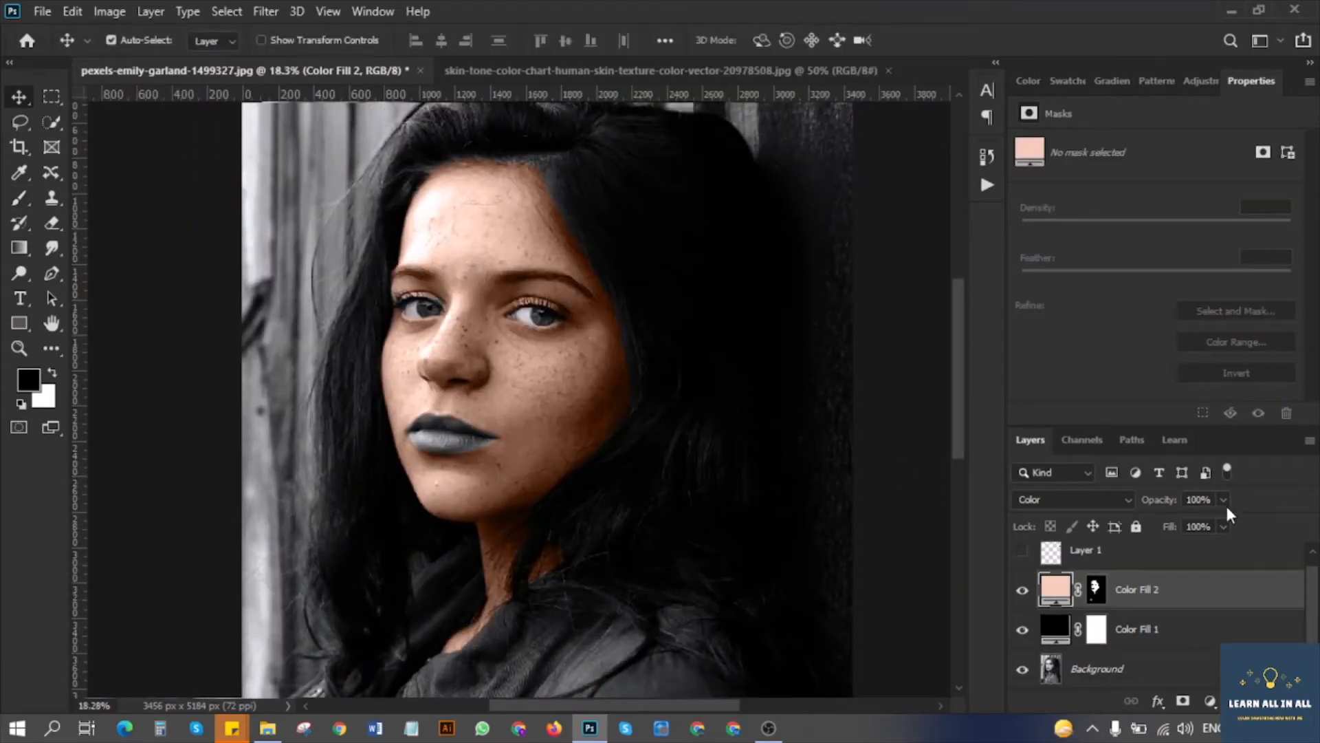
pyautogui.click(1224, 502)
pyautogui.moveTo(1219, 521); pyautogui.dragTo(1104, 543)
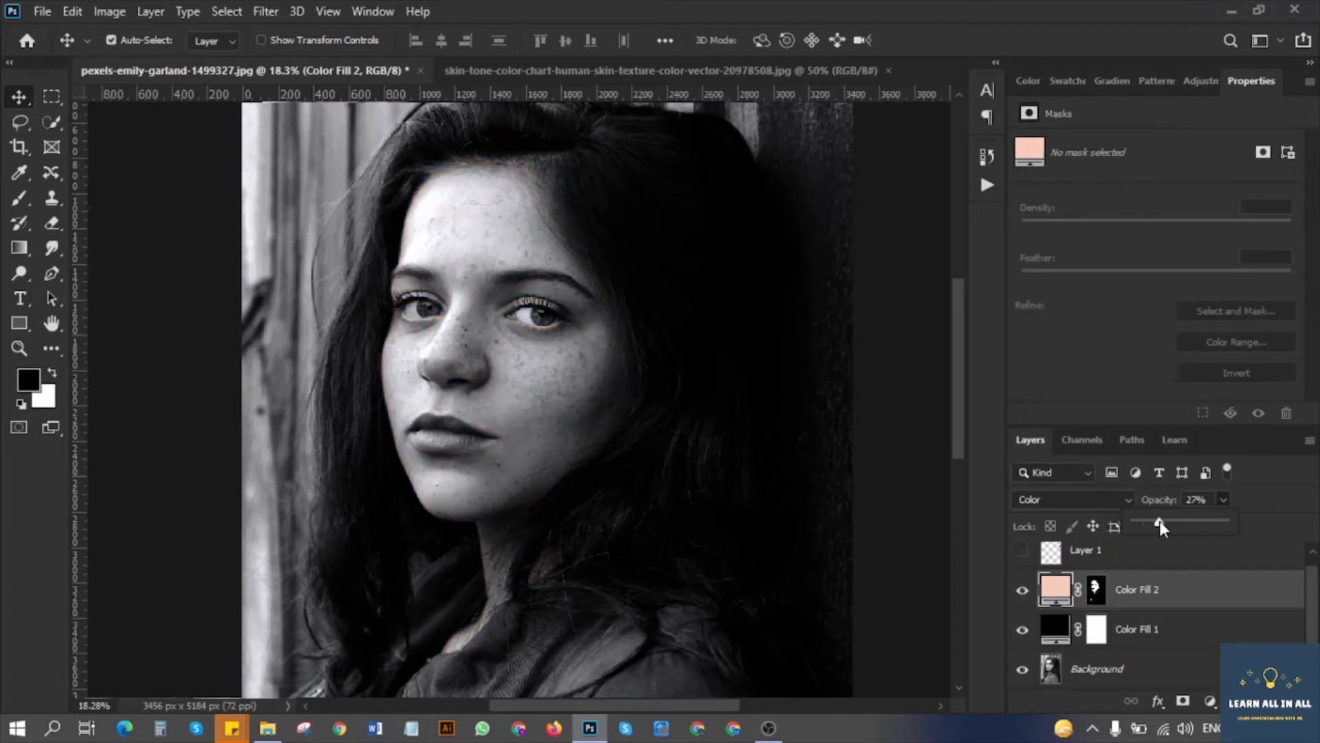
pyautogui.moveTo(1184, 521); pyautogui.dragTo(1202, 521)
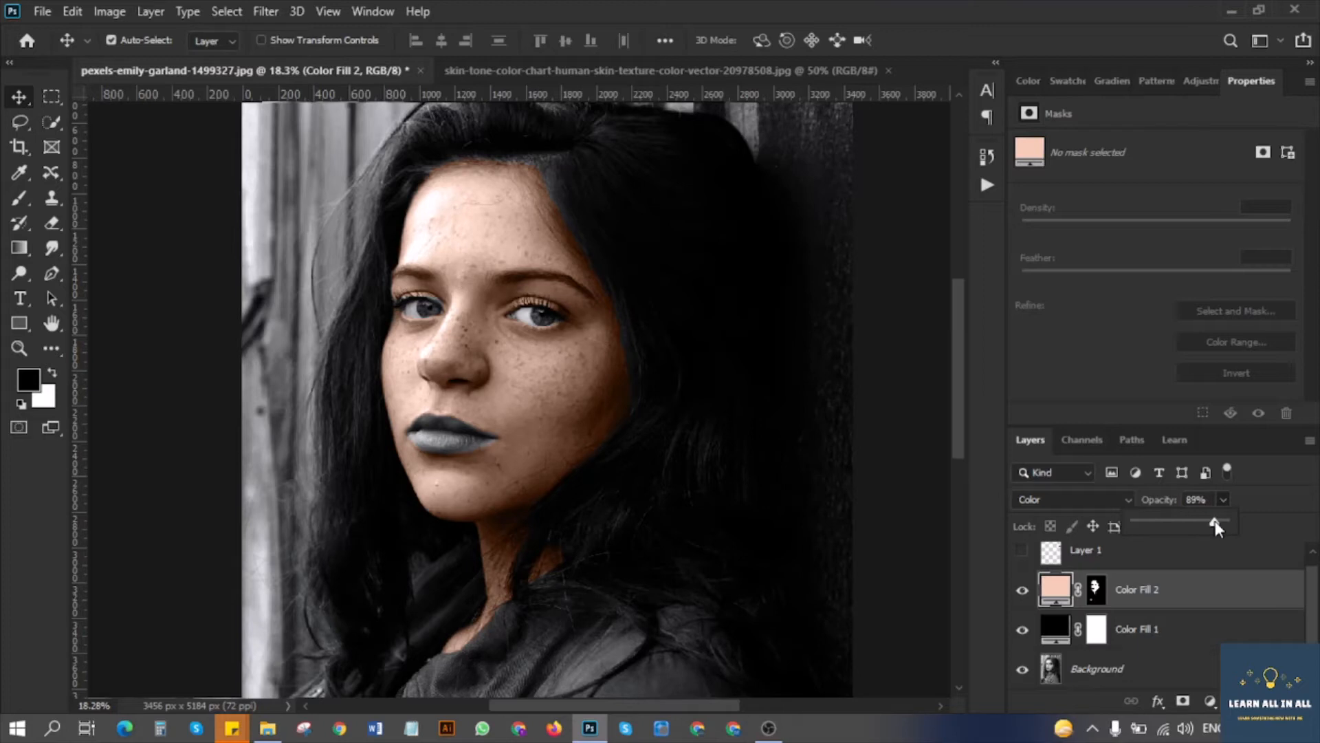
pyautogui.moveTo(1215, 521); pyautogui.dragTo(1215, 521)
pyautogui.hotkey('ctrl', '0')
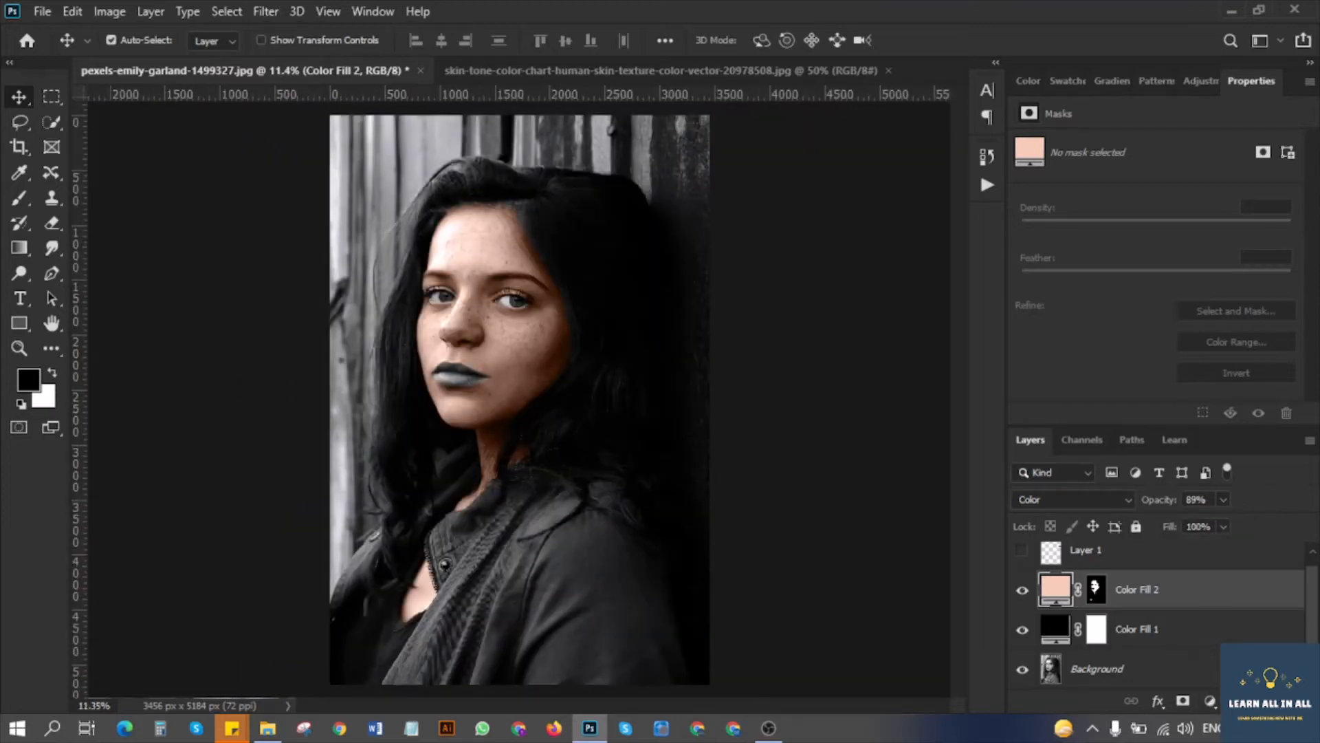
# Add a black (000000) Solid Color fill layer above the skin colour layer and set its blend mode to Soft Light.
pyautogui.click(1210, 703)
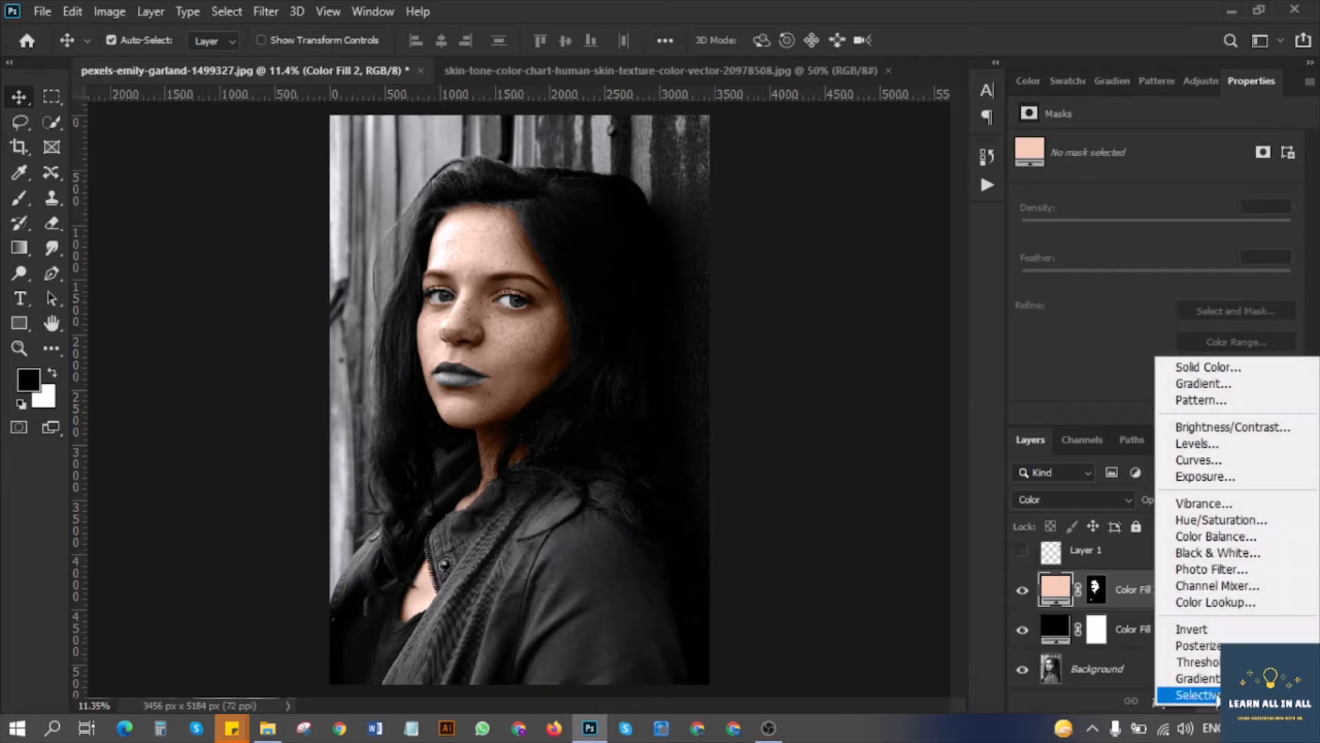
pyautogui.click(1222, 365)
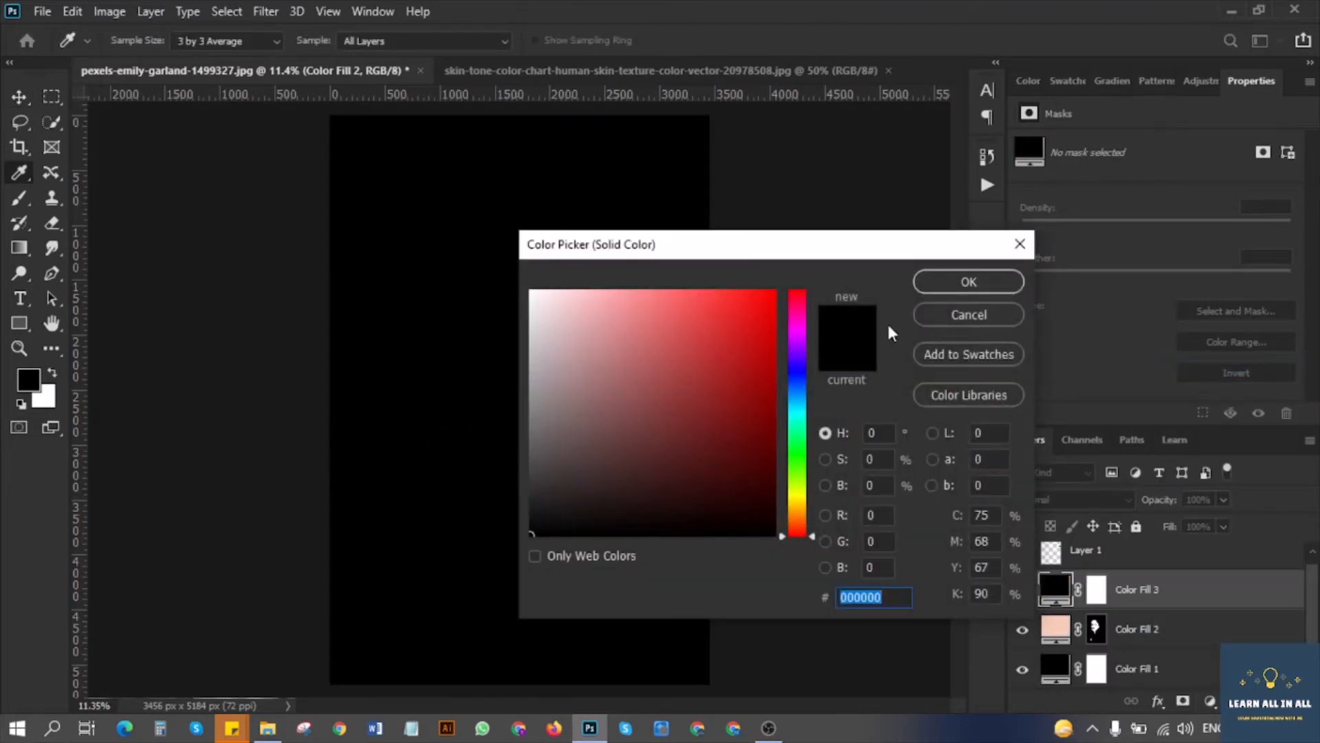
pyautogui.click(964, 283)
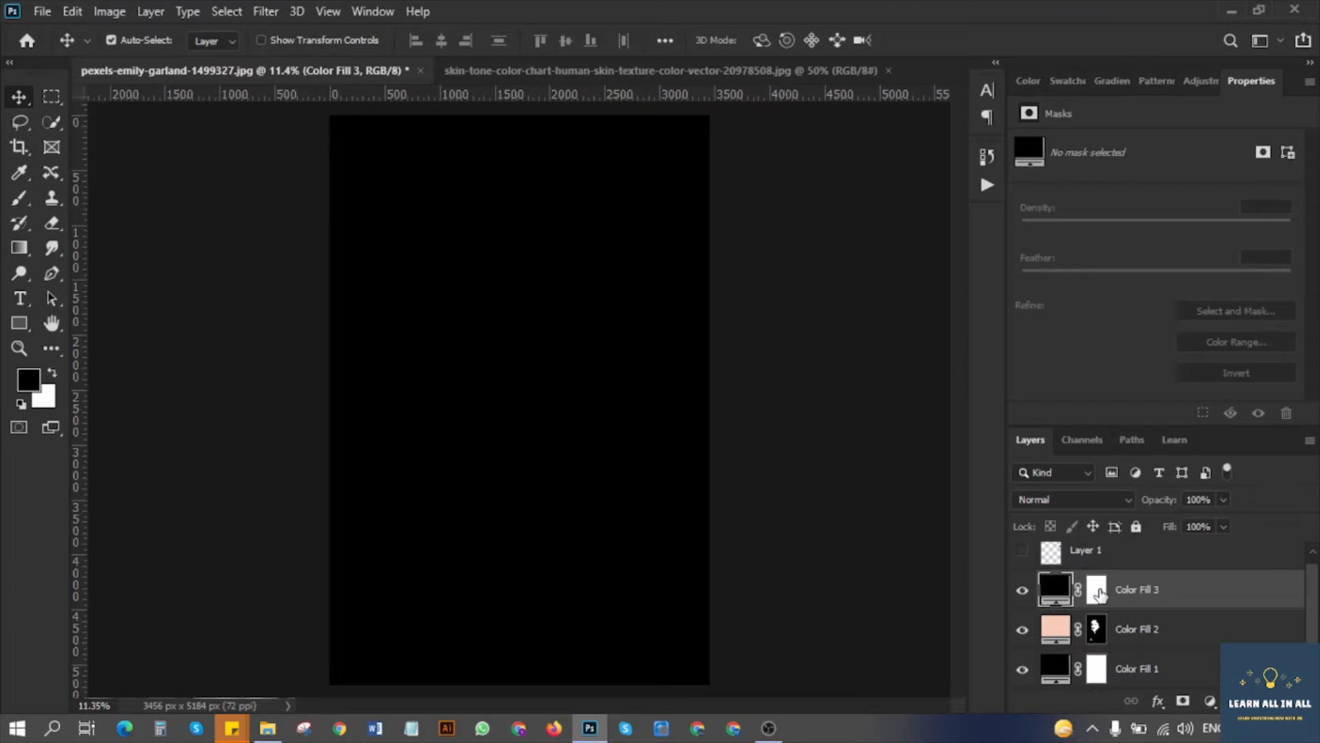
pyautogui.click(1062, 499)
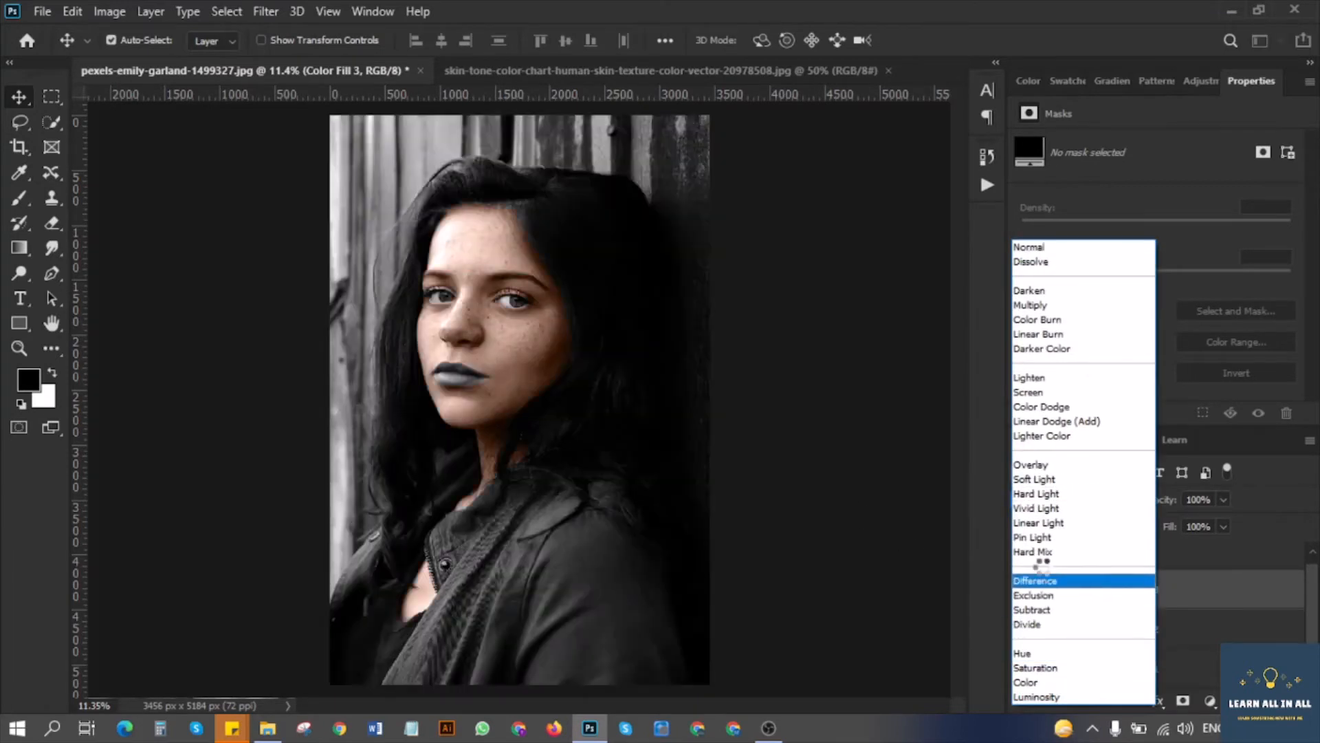
pyautogui.click(1041, 481)
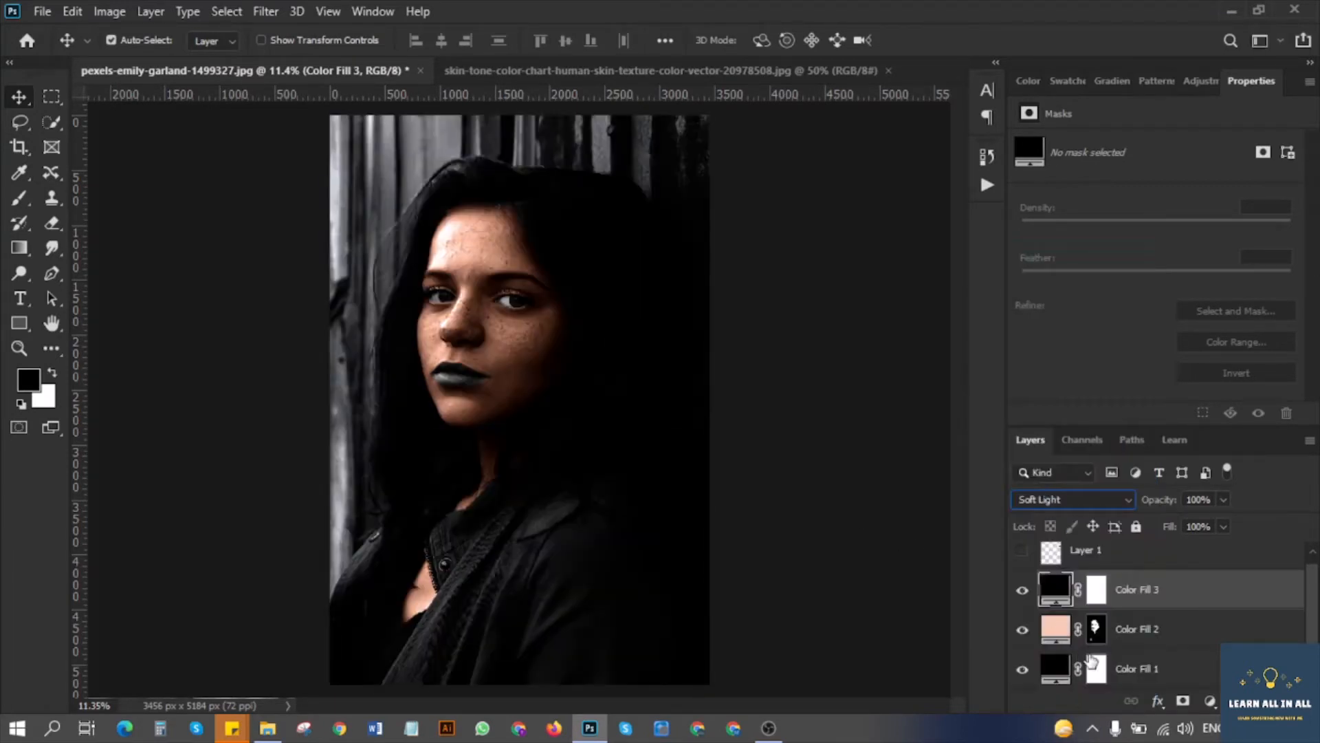
# Invert the mask of the black Soft Light fill layer to hide its effect, keeping that layer selected.
pyautogui.click(1098, 591)
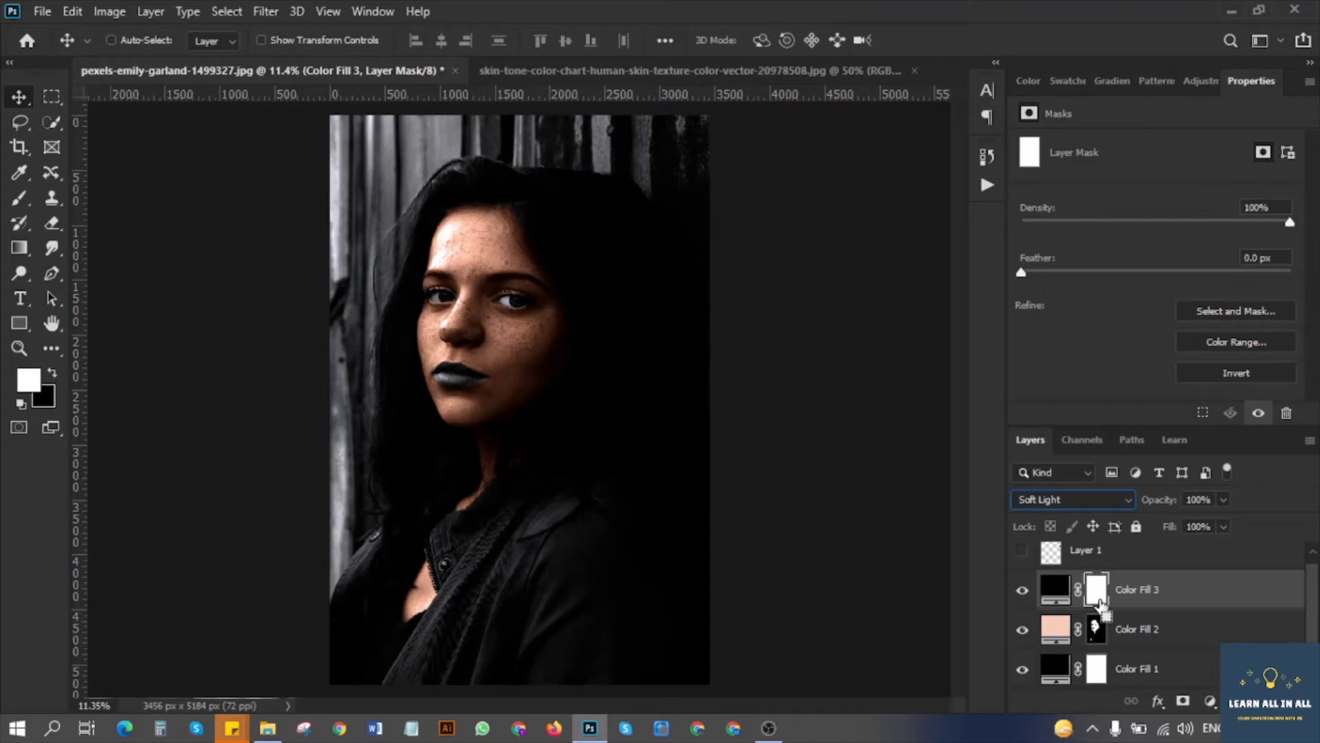
pyautogui.hotkey('ctrl', 'i')
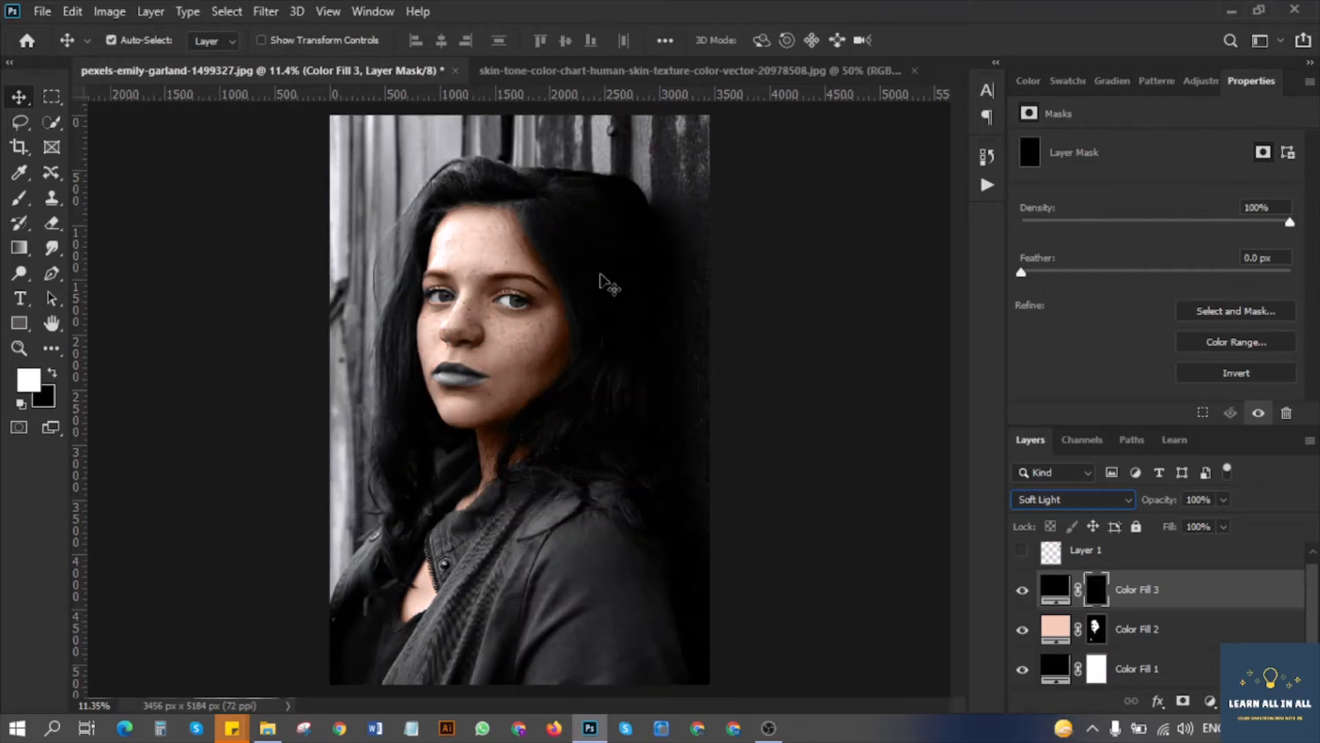
pyautogui.click(567, 389)
pyautogui.scroll(3, 494, 389)
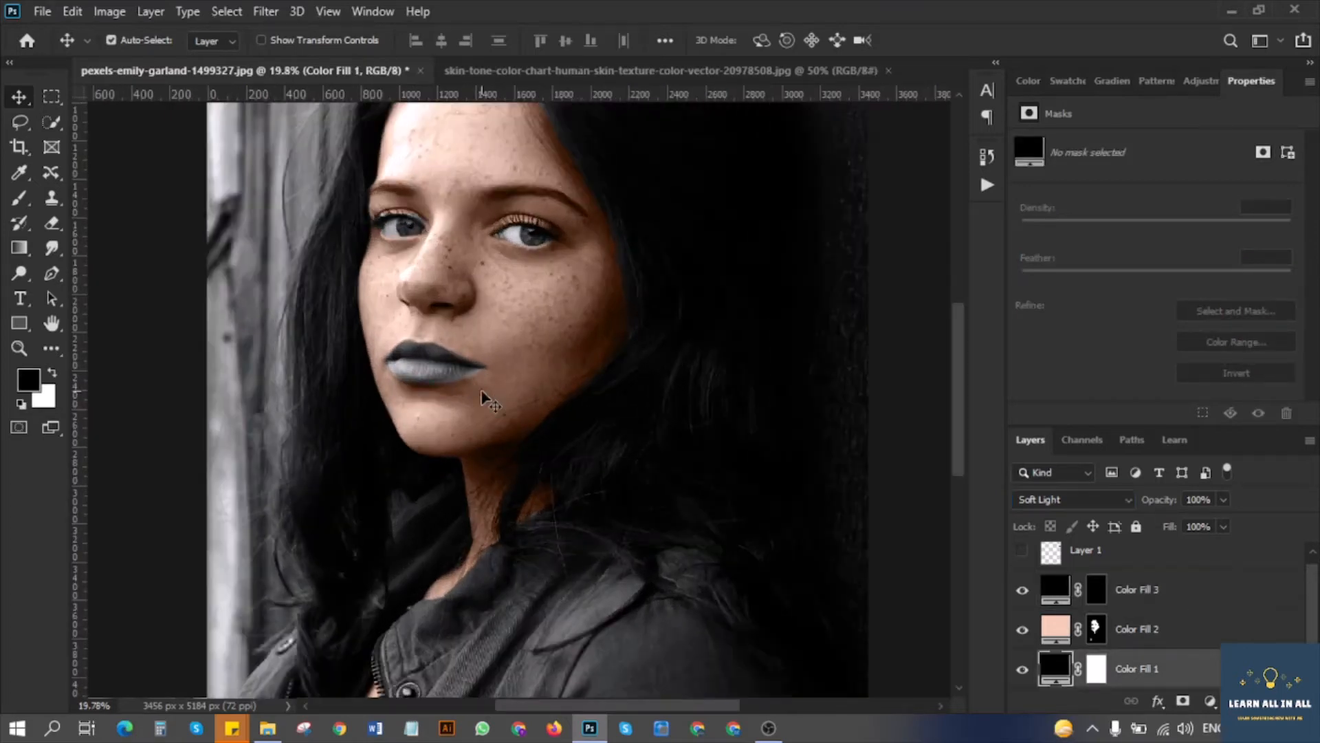
pyautogui.click(490, 403)
# Start a Pen tool path at the centre of the upper lip and trace it around the mouth corner on the photo's right.
pyautogui.scroll(-2, 490, 402)
pyautogui.scroll(5, 440, 387)
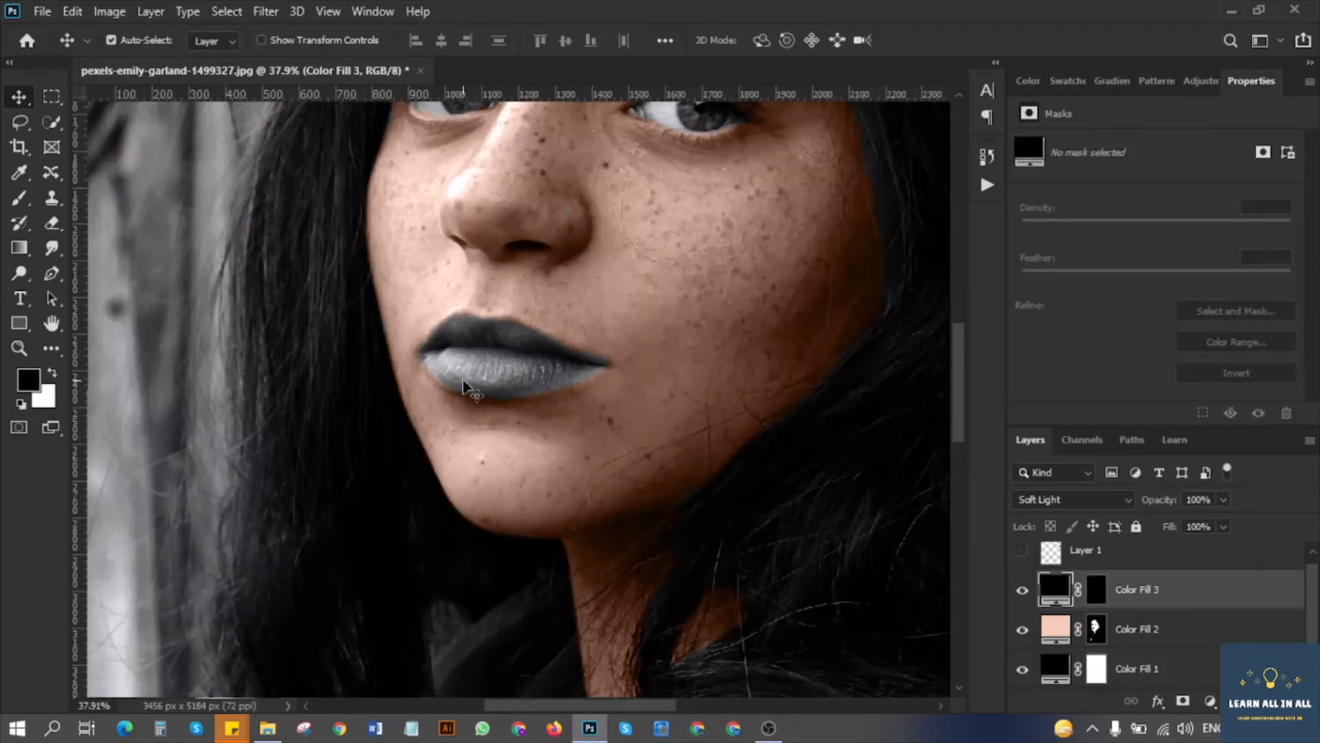
pyautogui.scroll(1, 463, 382)
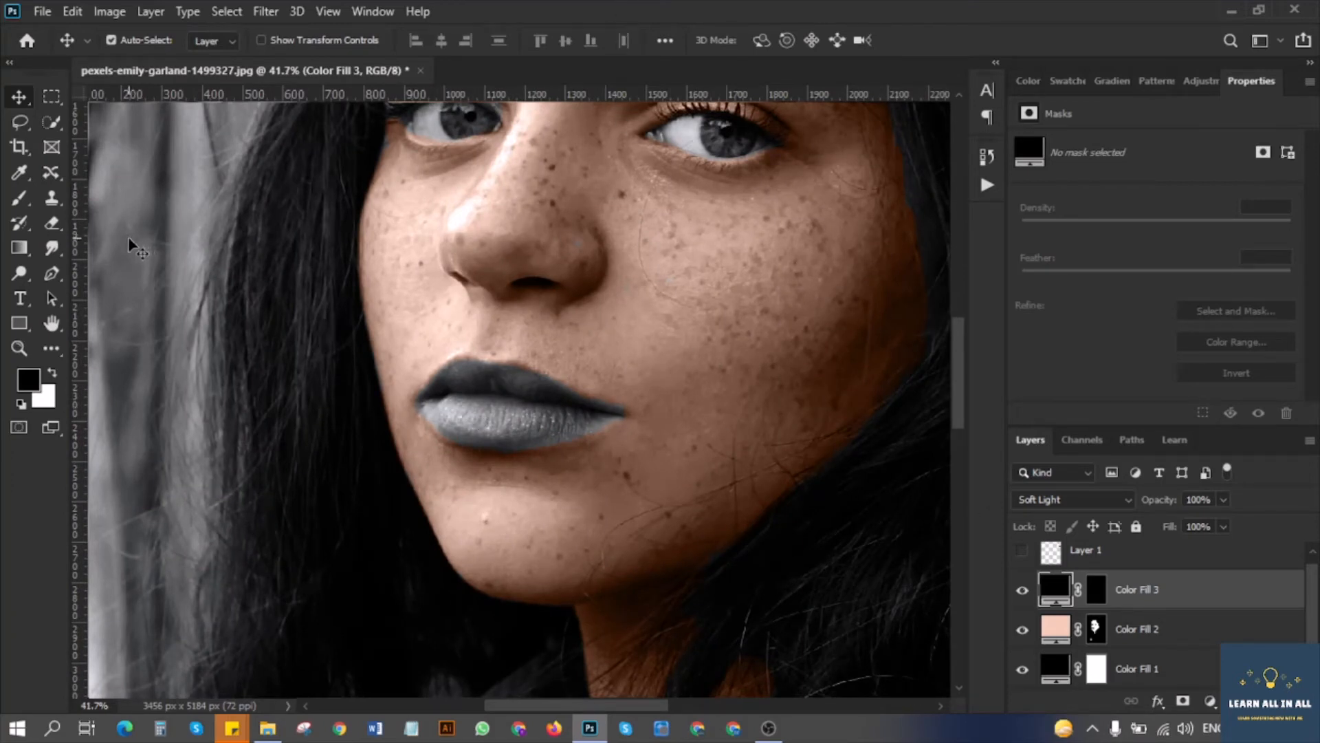
pyautogui.click(49, 272)
pyautogui.scroll(3, 470, 405)
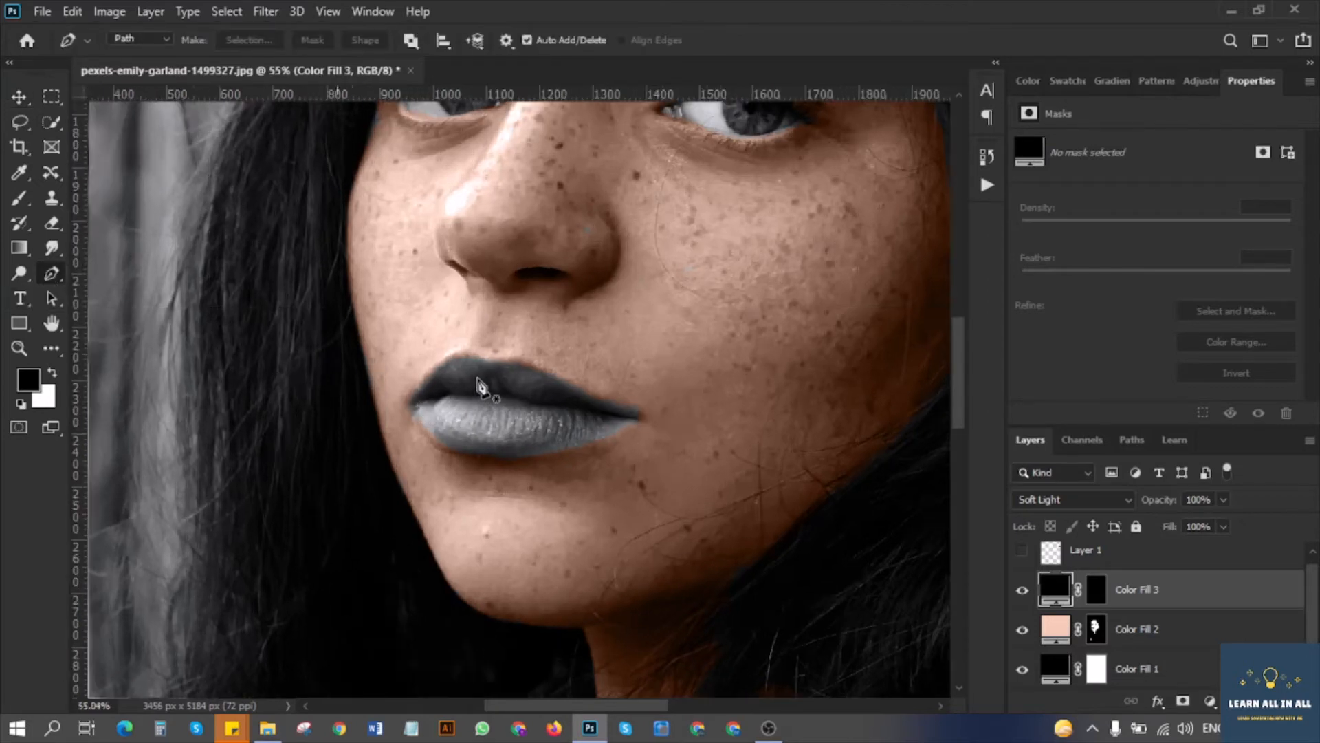
pyautogui.click(495, 356)
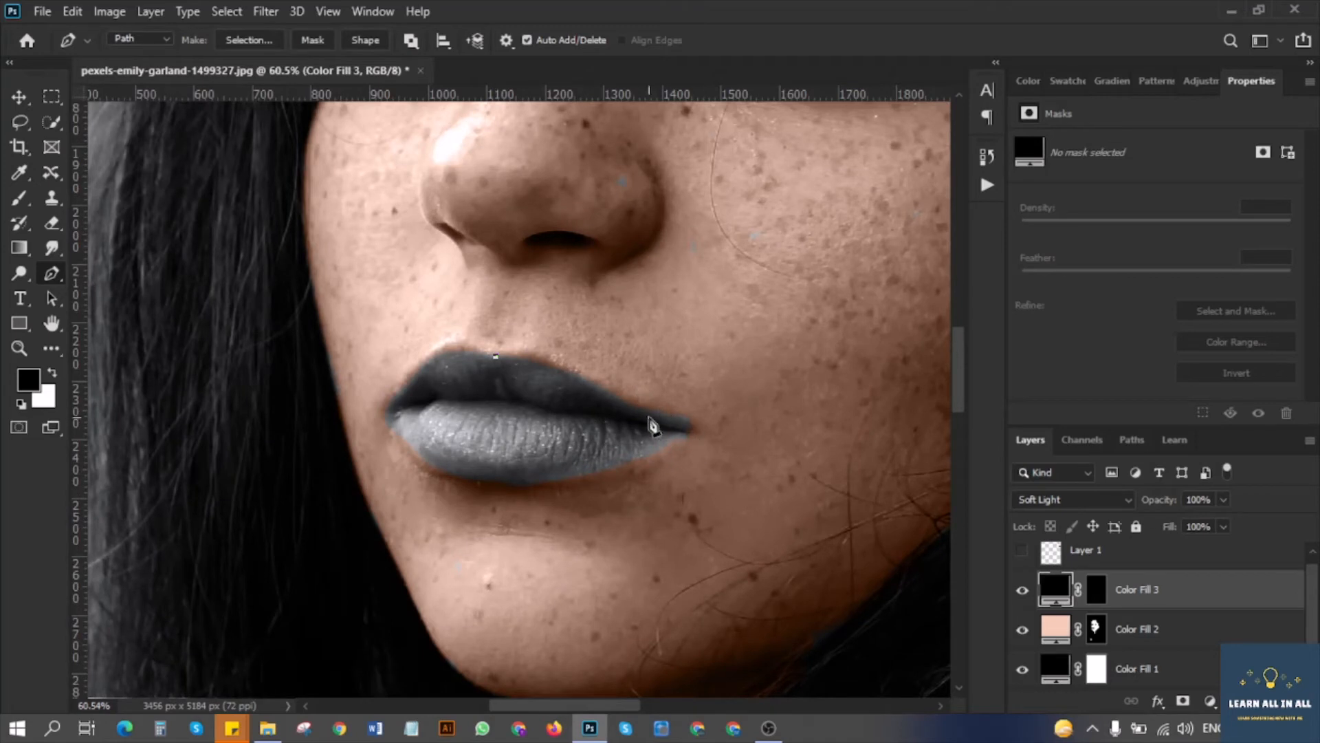
pyautogui.moveTo(640, 407); pyautogui.dragTo(534, 332)
pyautogui.moveTo(678, 440); pyautogui.dragTo(624, 454)
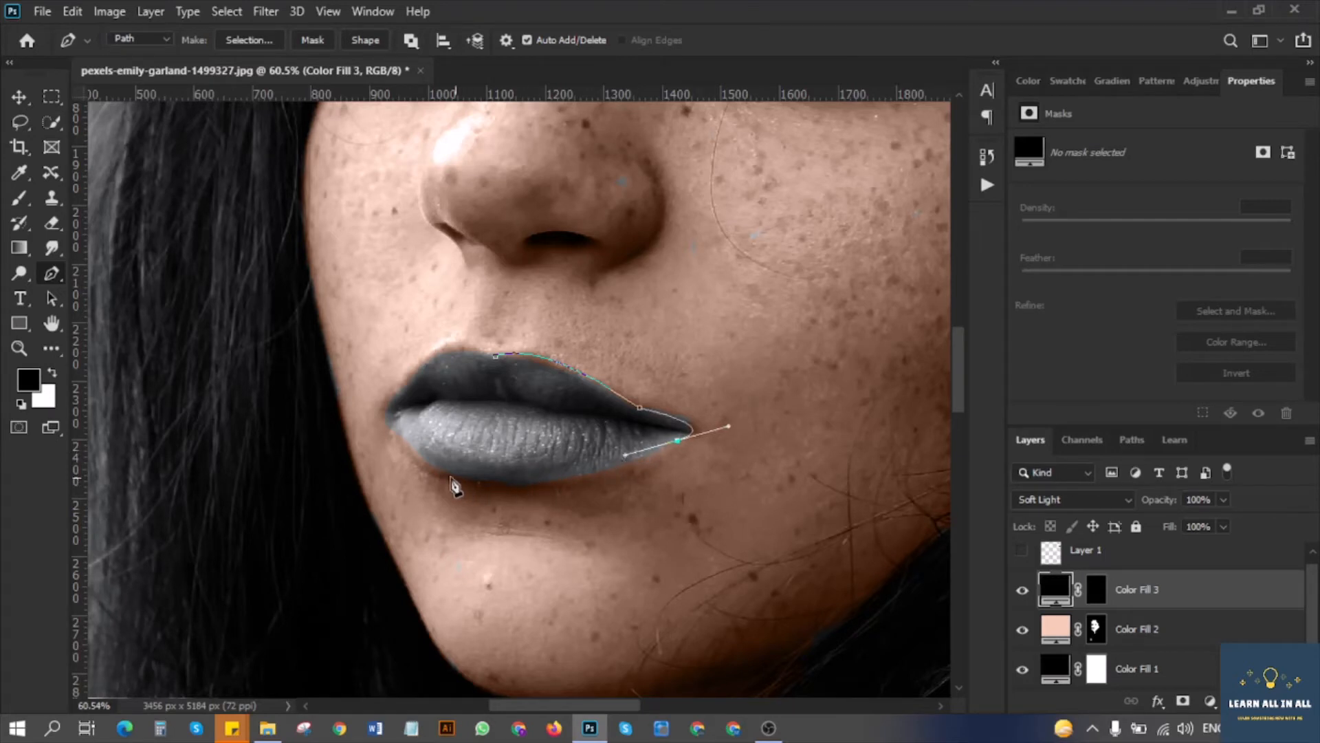
# Continue the path under the lower lip, around the other mouth corner and along the upper lip back to its start.
pyautogui.moveTo(405, 442); pyautogui.dragTo(372, 400)
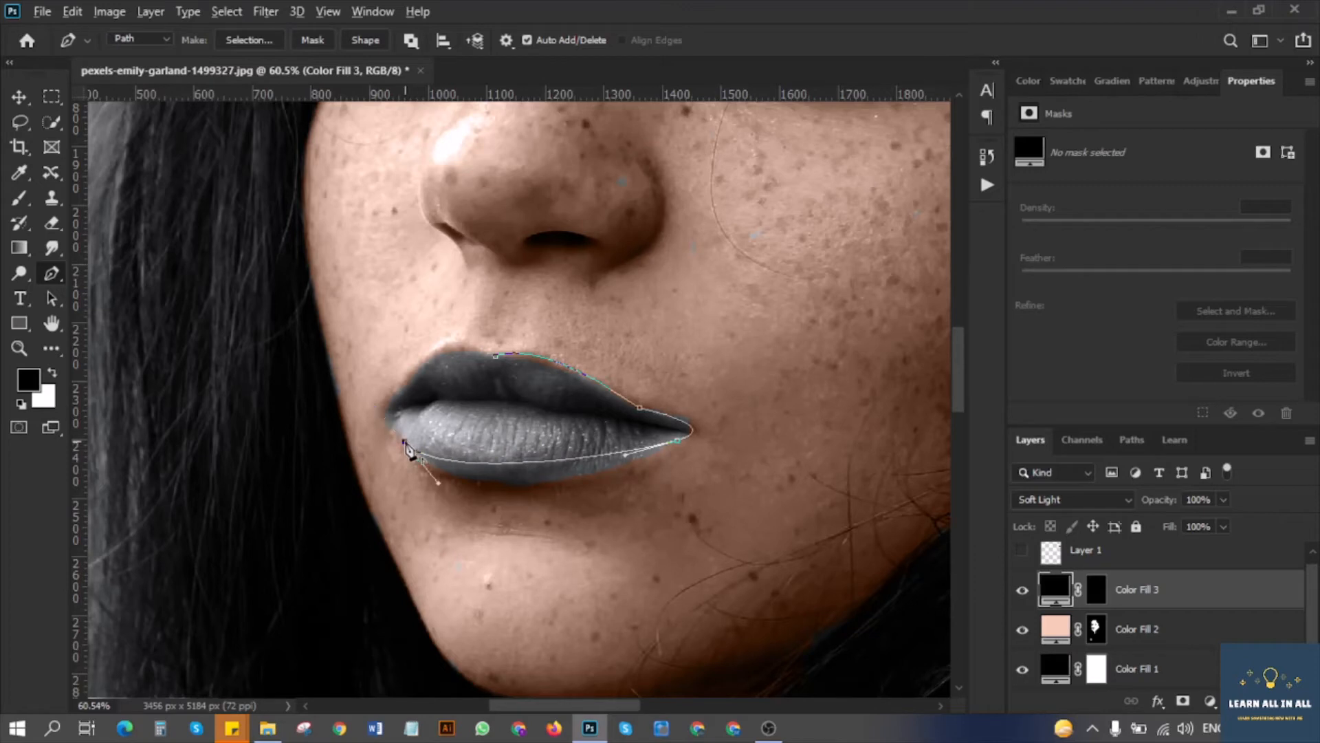
pyautogui.moveTo(438, 484); pyautogui.dragTo(473, 527)
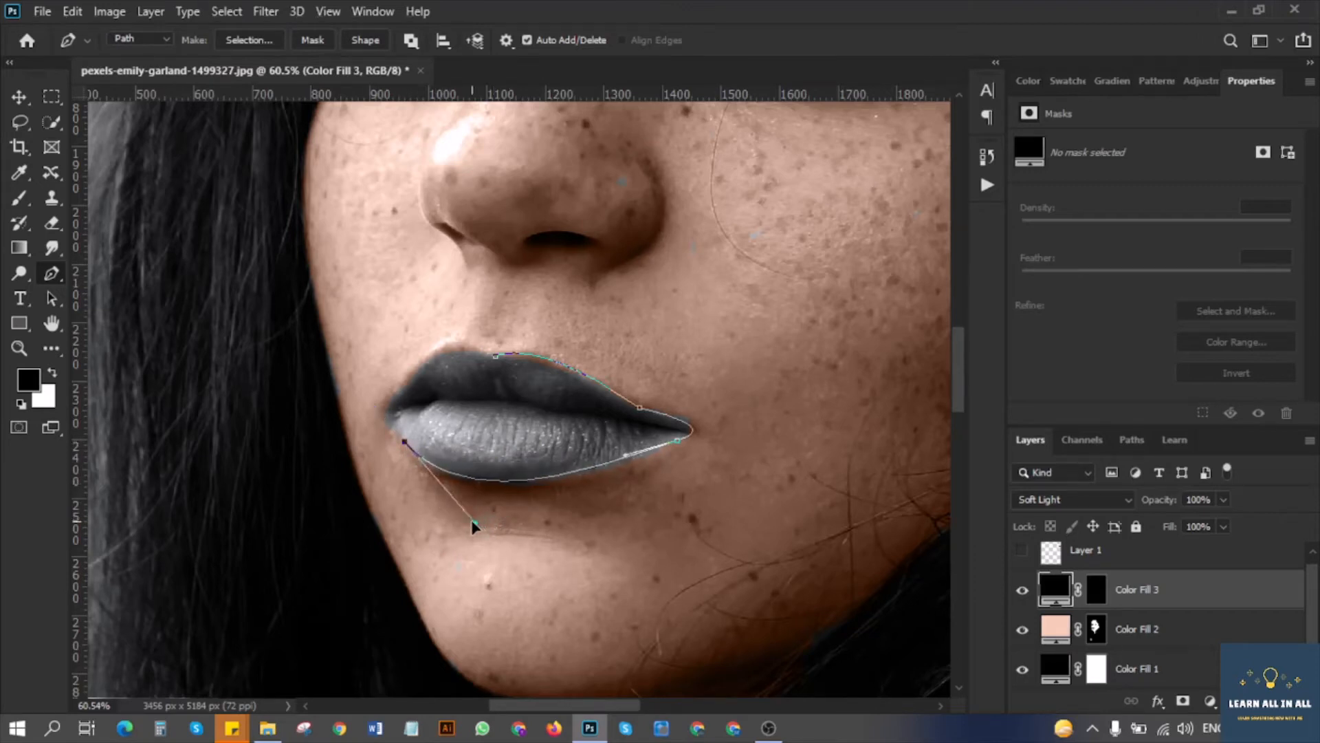
pyautogui.moveTo(392, 397); pyautogui.dragTo(422, 387)
pyautogui.keyDown('alt'); pyautogui.click(393, 397); pyautogui.keyUp('alt')
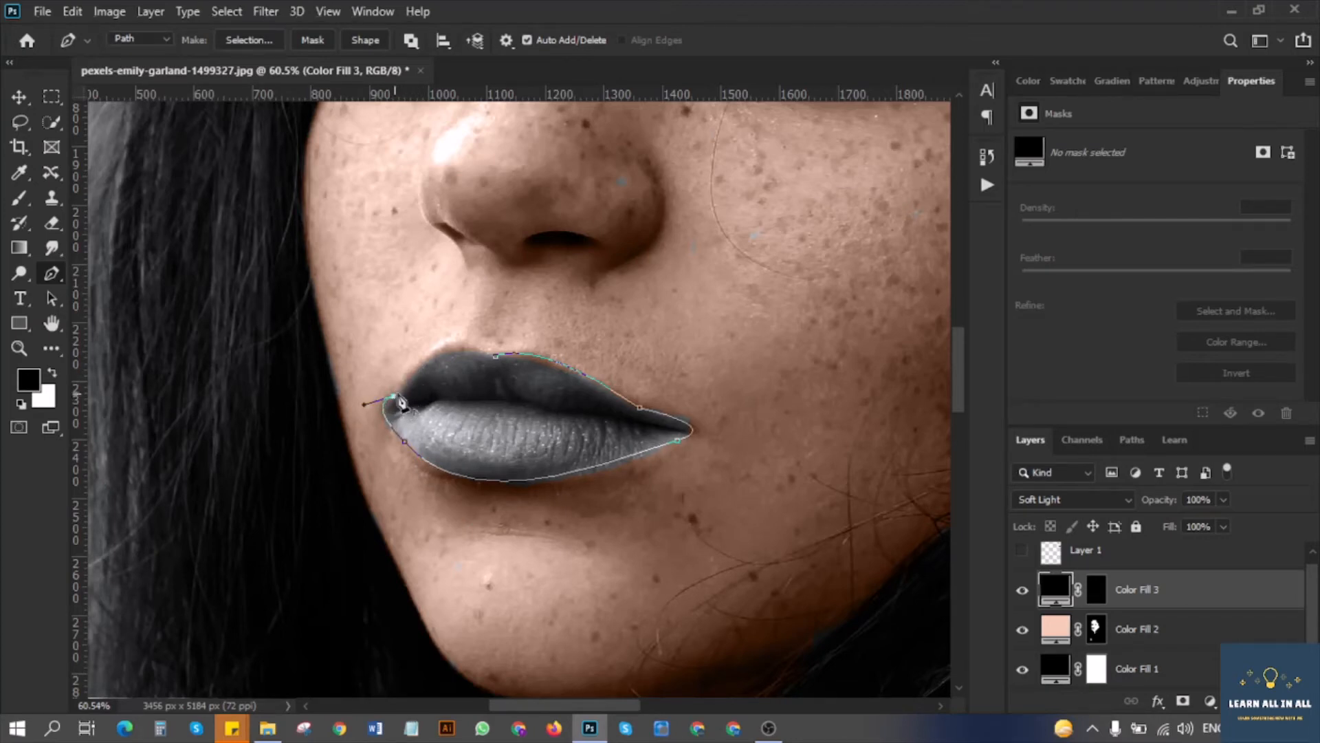
pyautogui.moveTo(478, 351)
pyautogui.mouseDown()
pyautogui.moveTo(517, 376)
pyautogui.moveTo(501, 352)
pyautogui.mouseUp()
pyautogui.keyDown('alt'); pyautogui.click(478, 352); pyautogui.keyUp('alt')
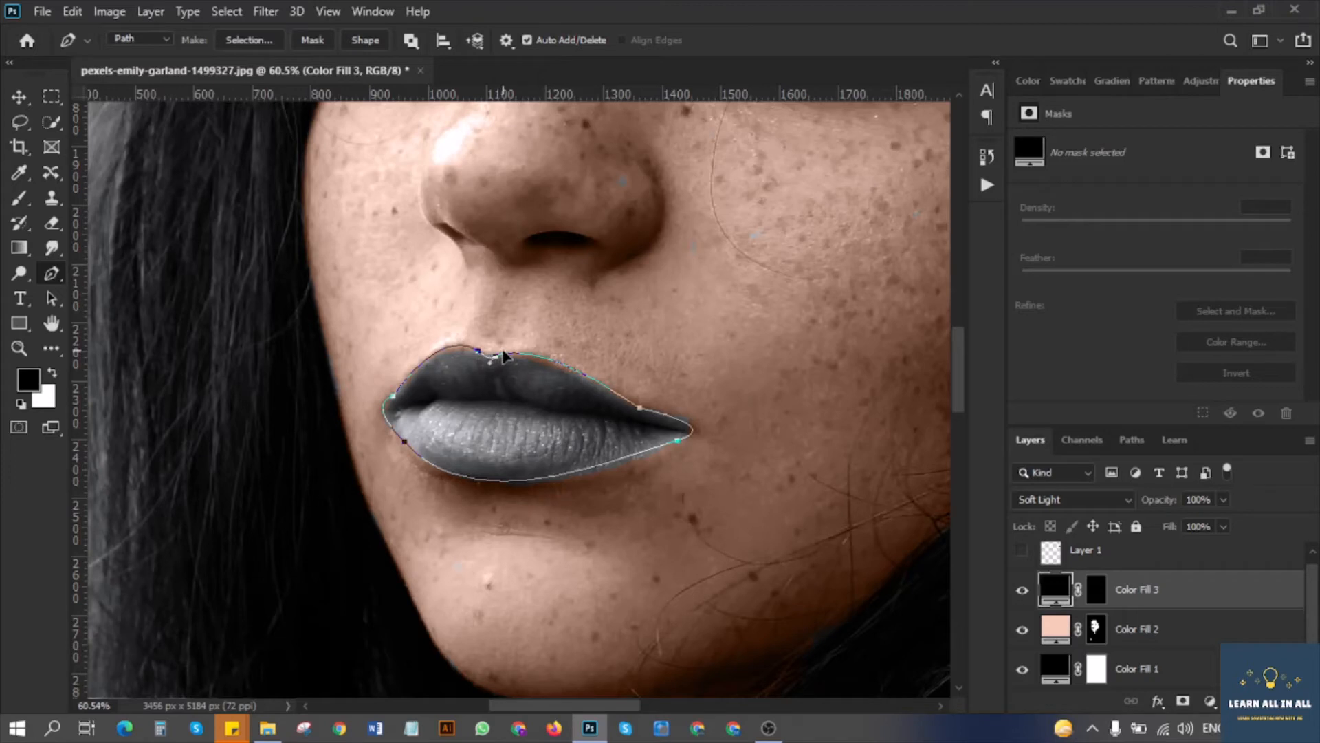
# Convert the lip path into a new anti-aliased selection with a feather radius of 0 pixels.
pyautogui.rightClick(507, 390)
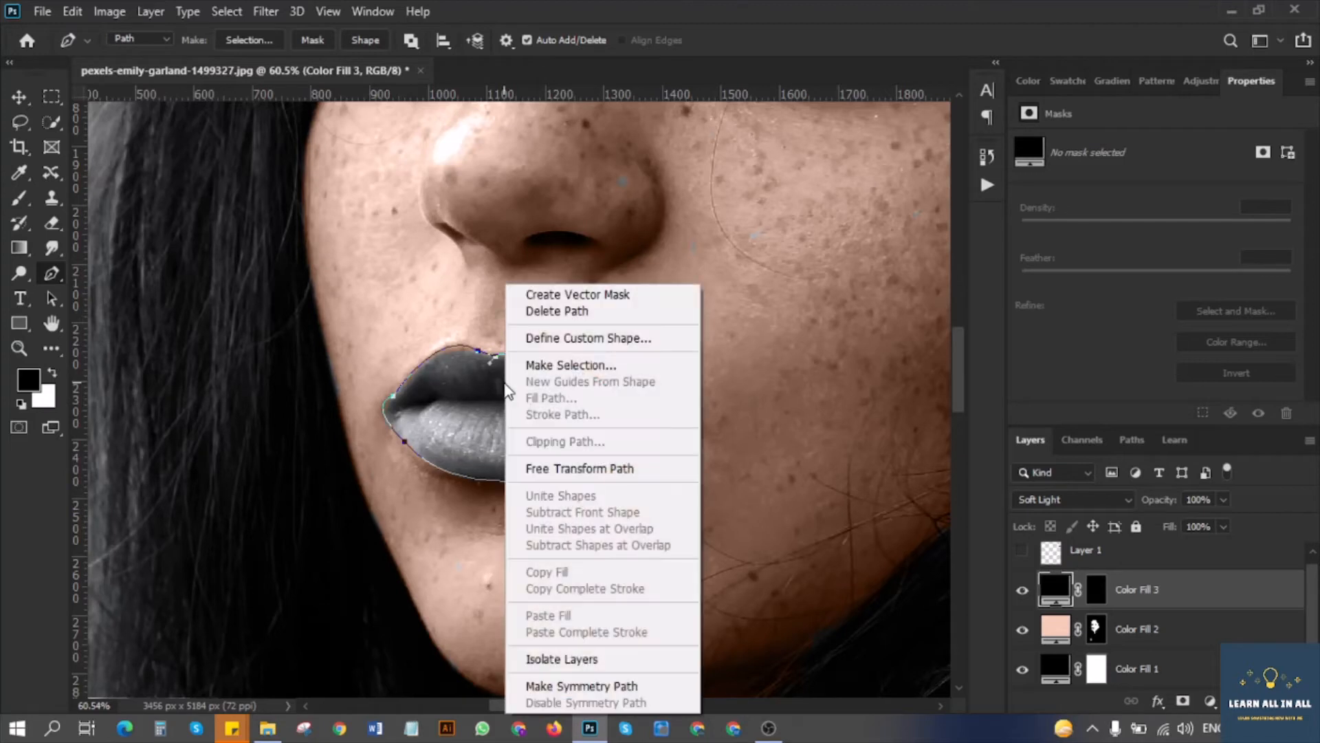
pyautogui.click(585, 365)
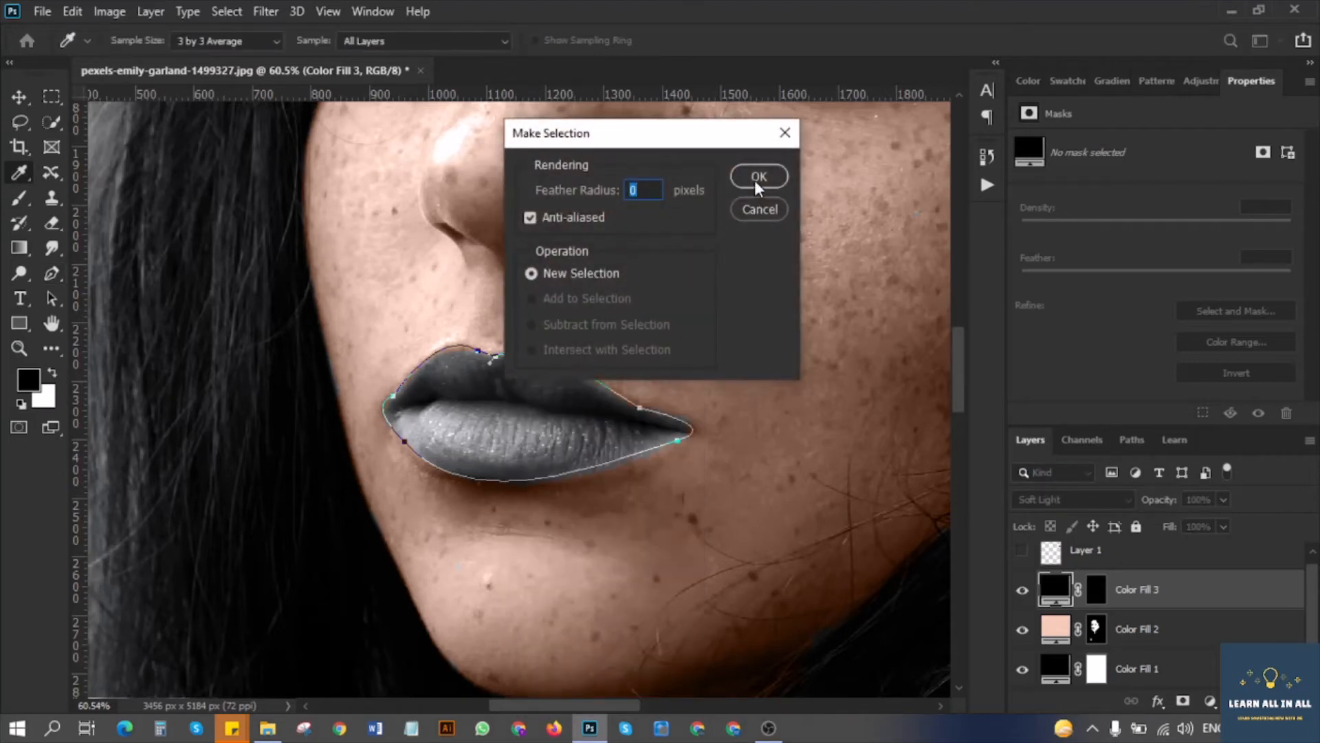
pyautogui.click(758, 177)
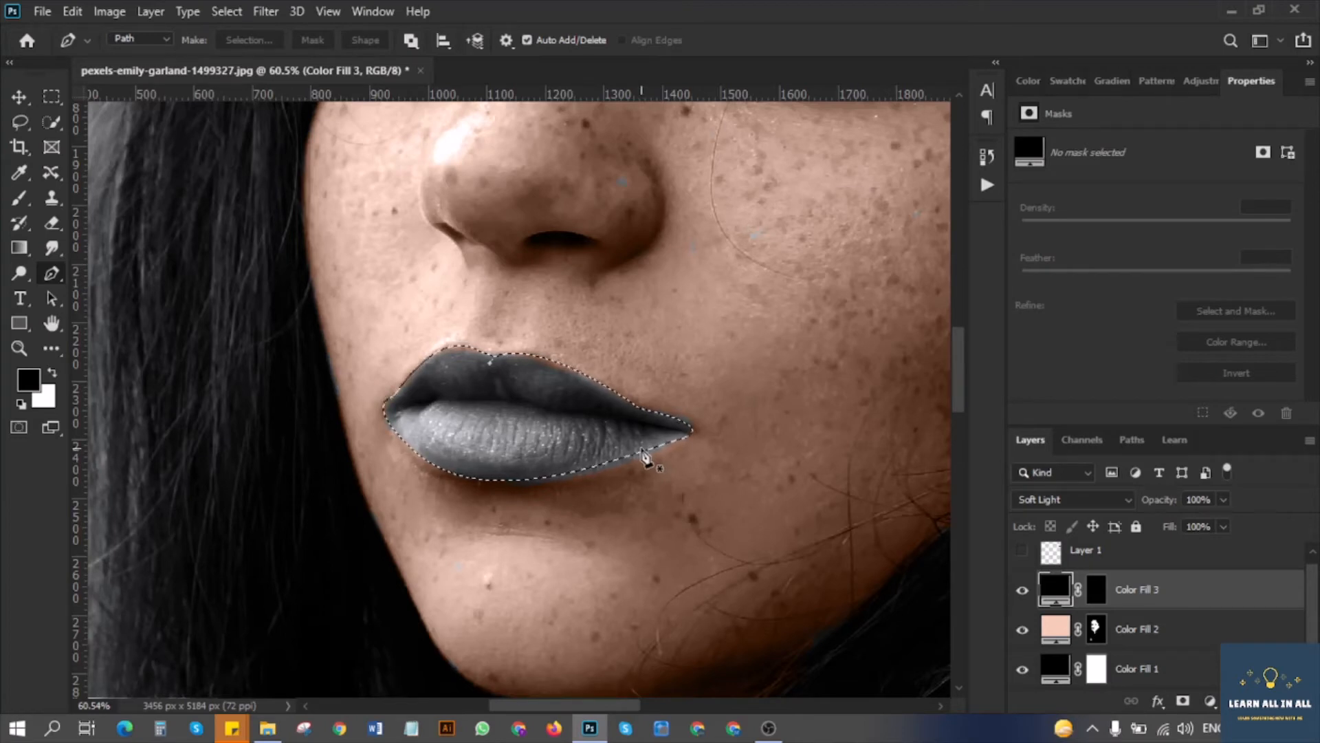
# Fill the lip selection with white on the black Soft Light layer's mask and clear the selection.
pyautogui.click(21, 199)
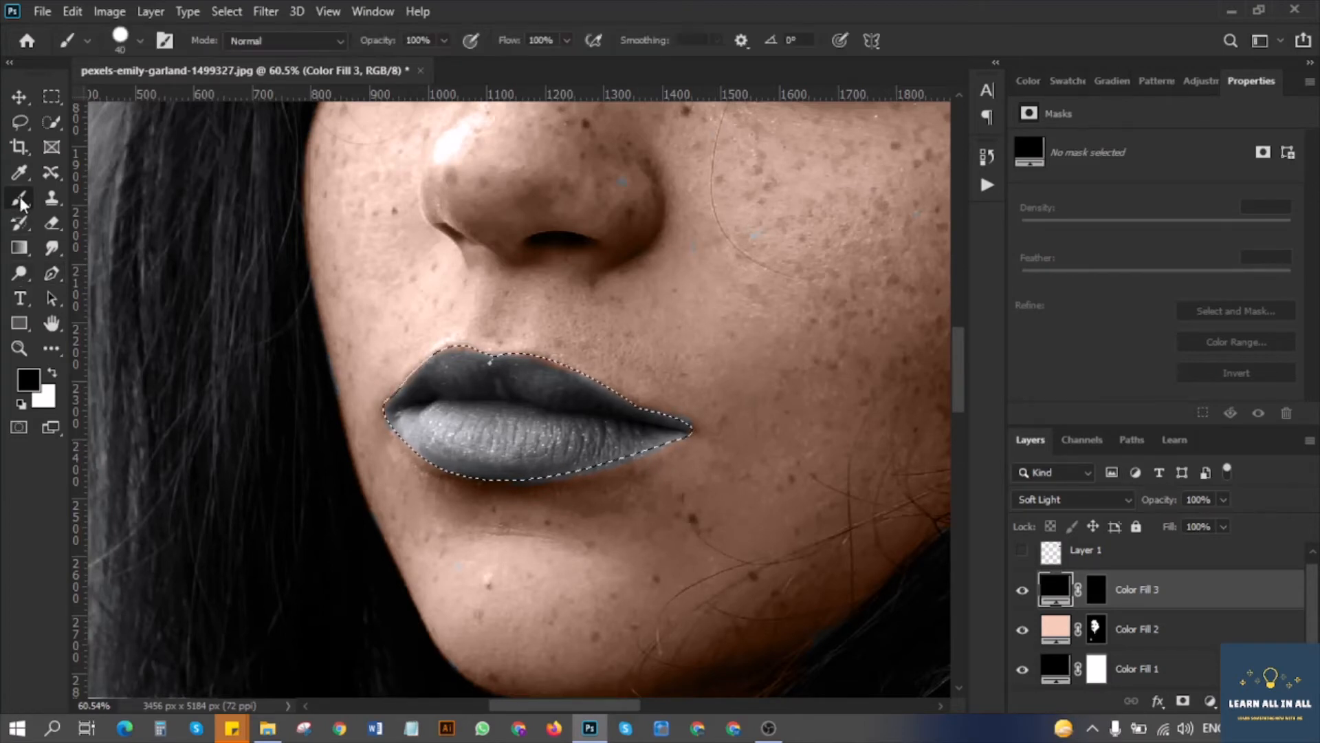
pyautogui.click(1095, 592)
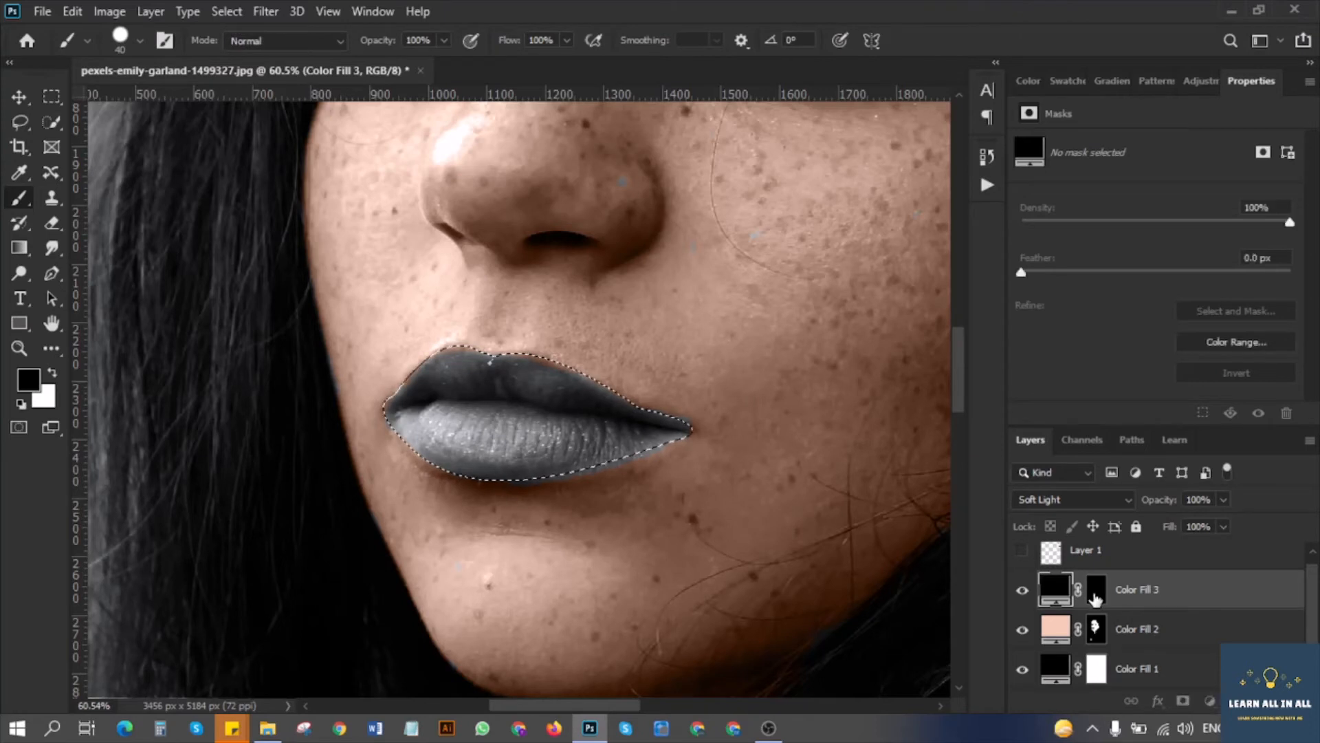
pyautogui.click(1095, 596)
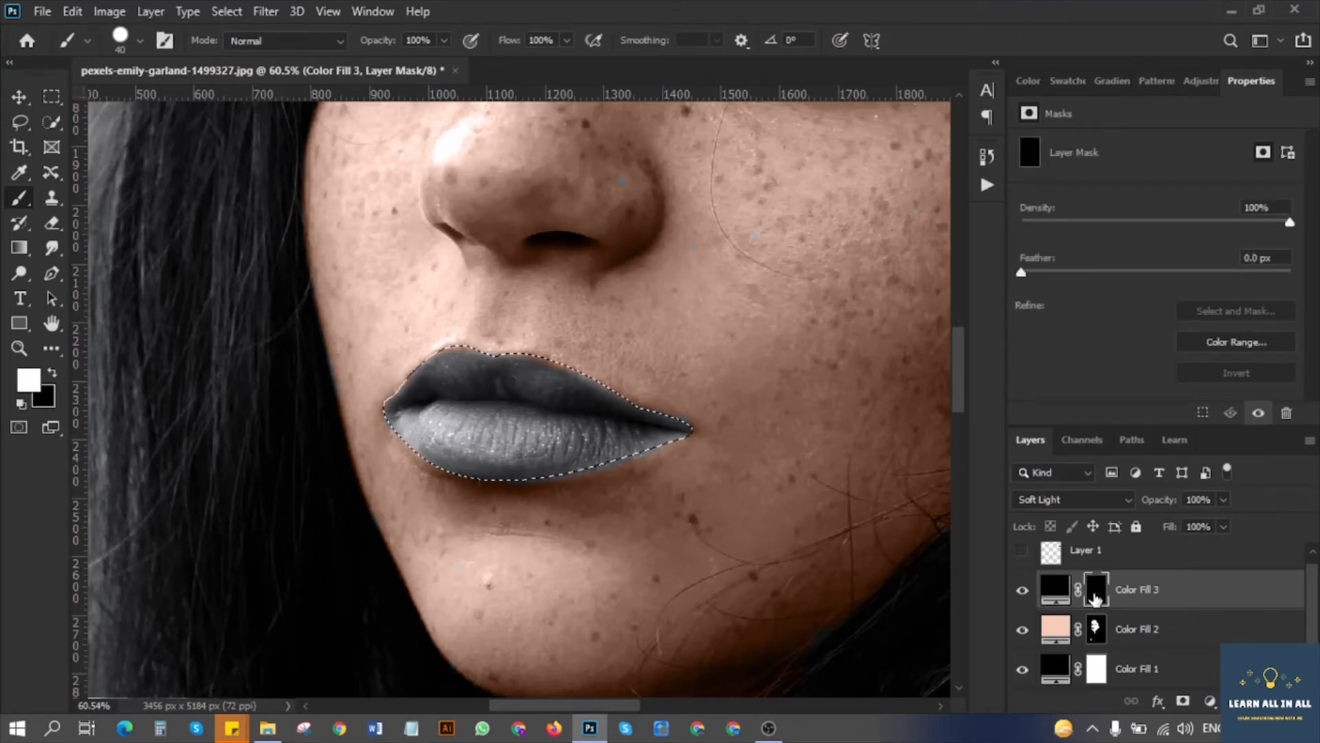
pyautogui.hotkey('alt', 'BackSpace')
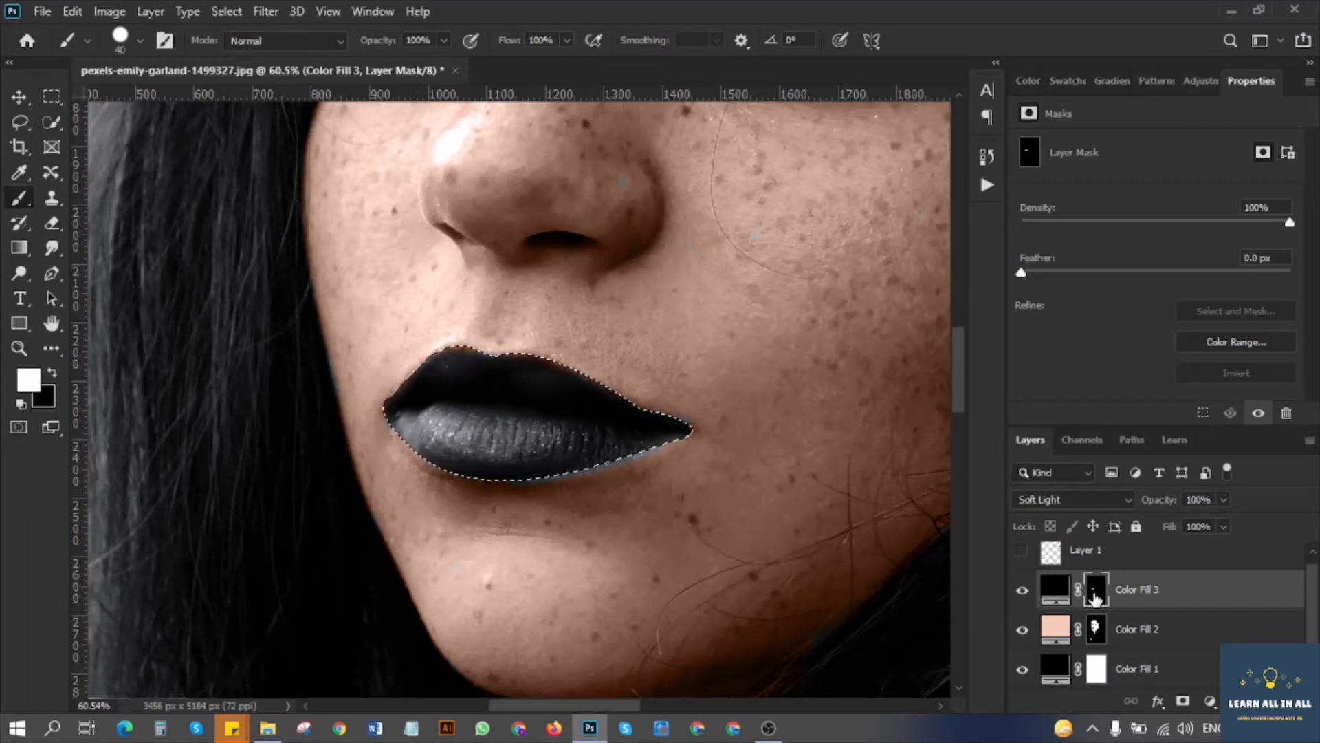
pyautogui.hotkey('ctrl', 'd')
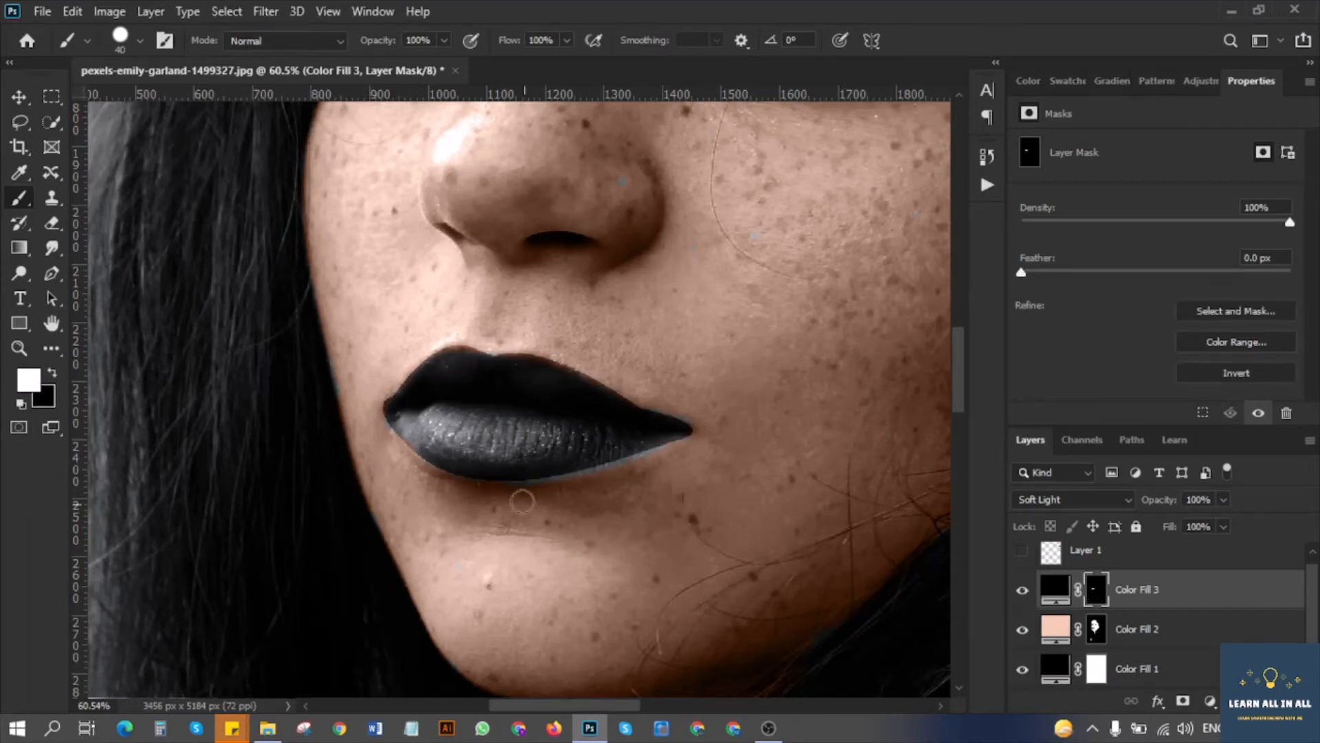
# Paint white on the skin colour layer's mask along the lower lip's bottom edge and around the mouth corner on the photo's right.
pyautogui.scroll(3, 531, 480)
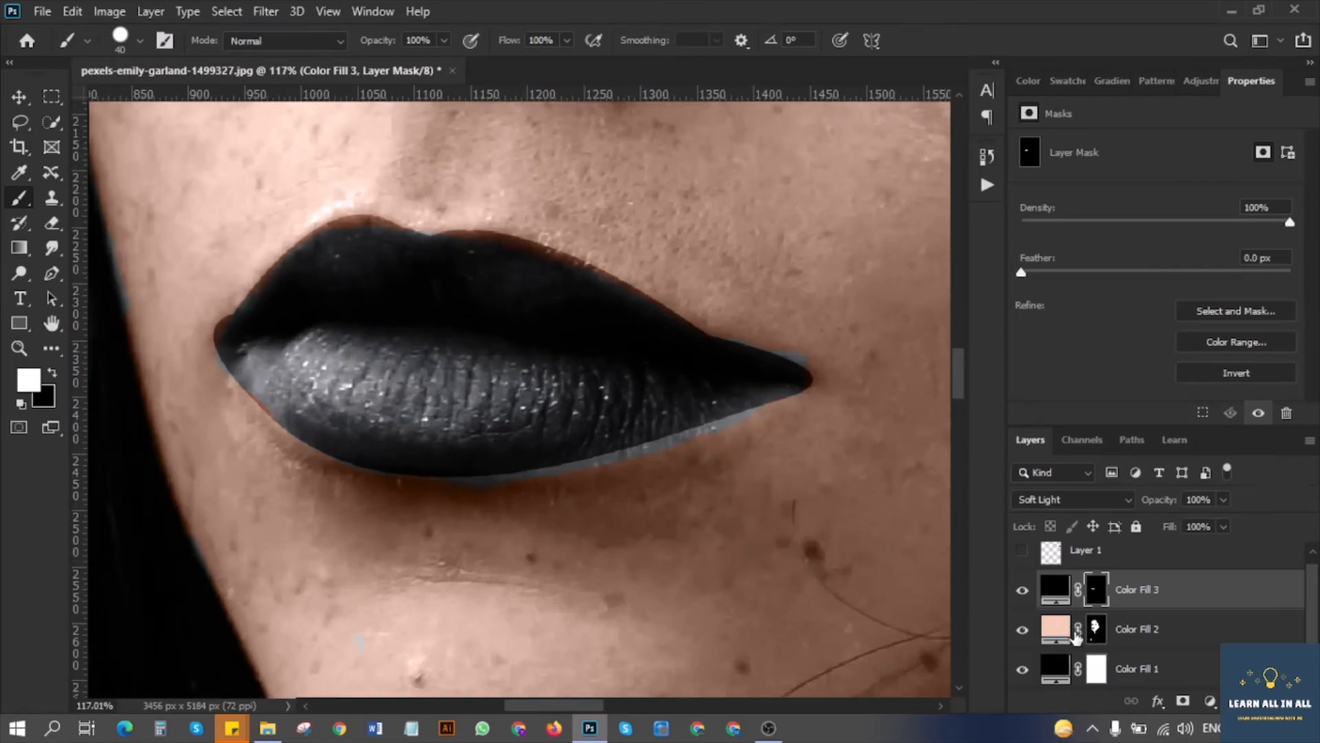
pyautogui.click(1204, 500)
pyautogui.click(1217, 505)
pyautogui.moveTo(1219, 517); pyautogui.dragTo(1222, 517)
pyautogui.click(1062, 633)
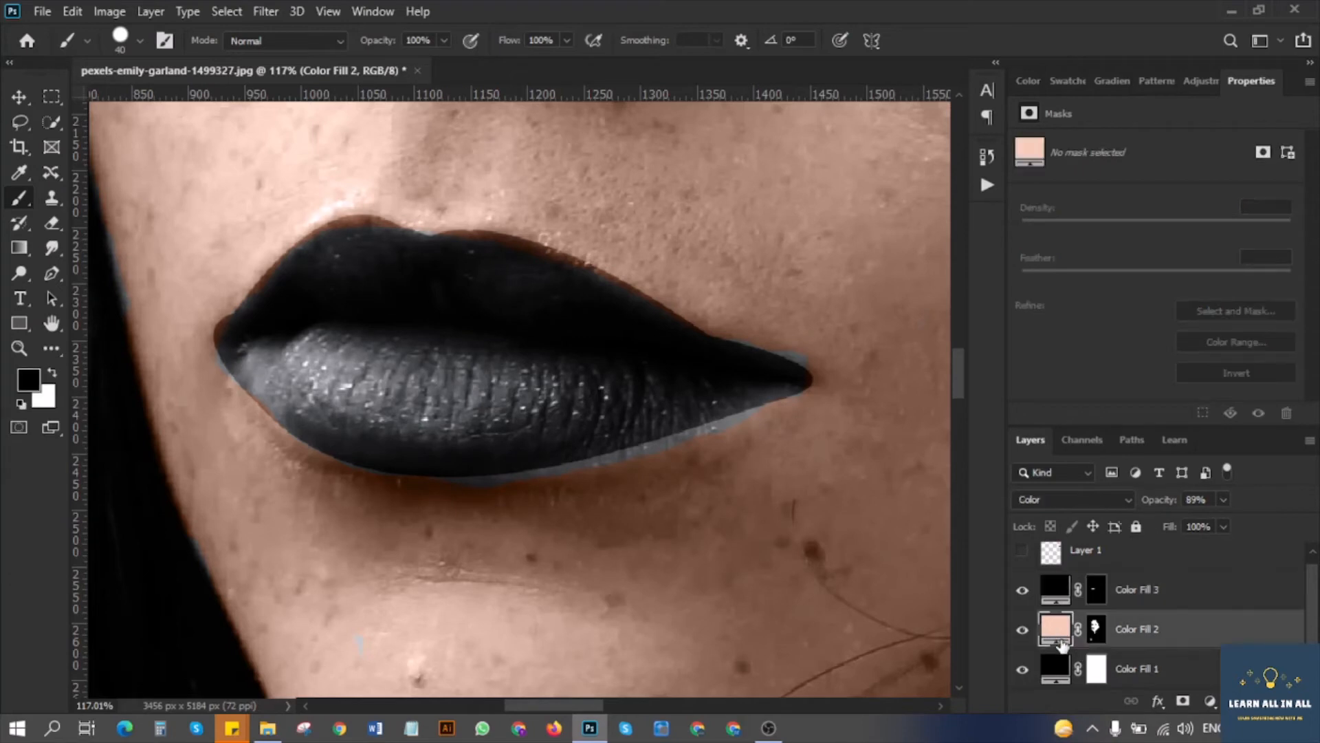
pyautogui.click(1098, 636)
pyautogui.press('x')
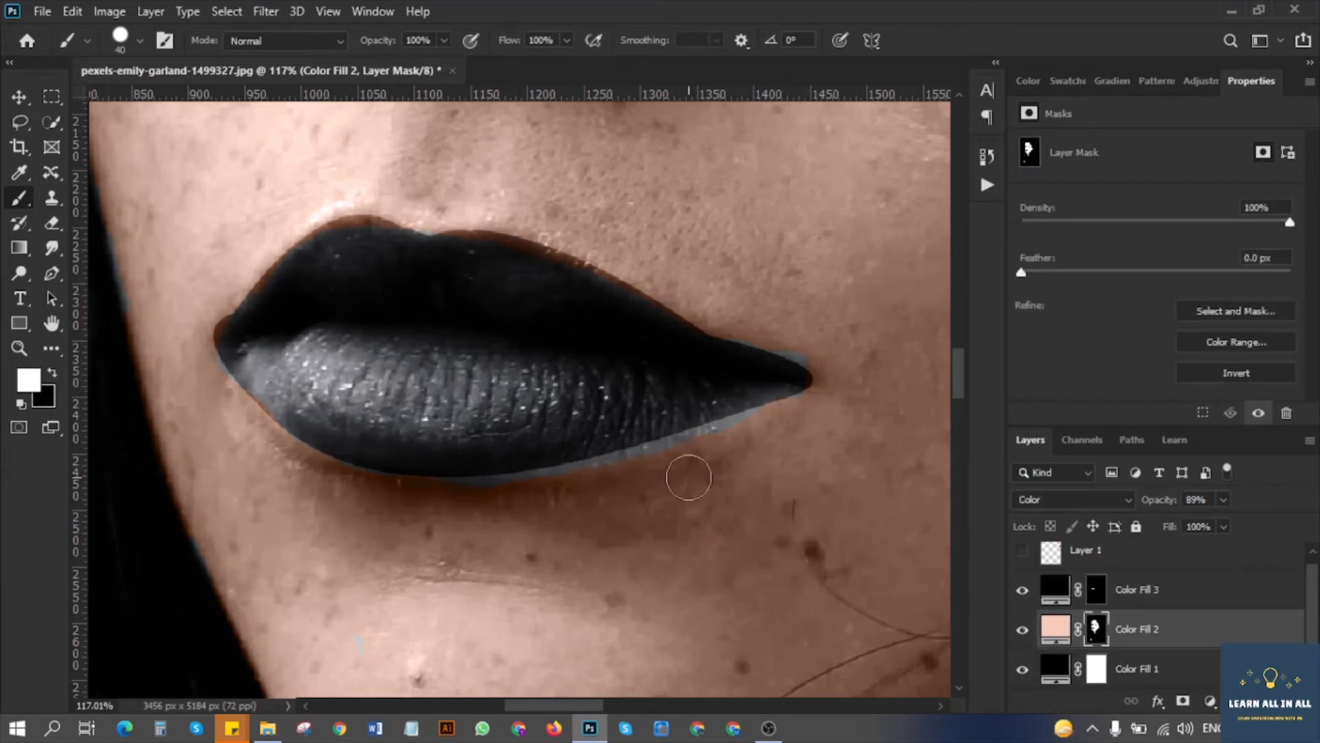
pyautogui.scroll(3, 687, 473)
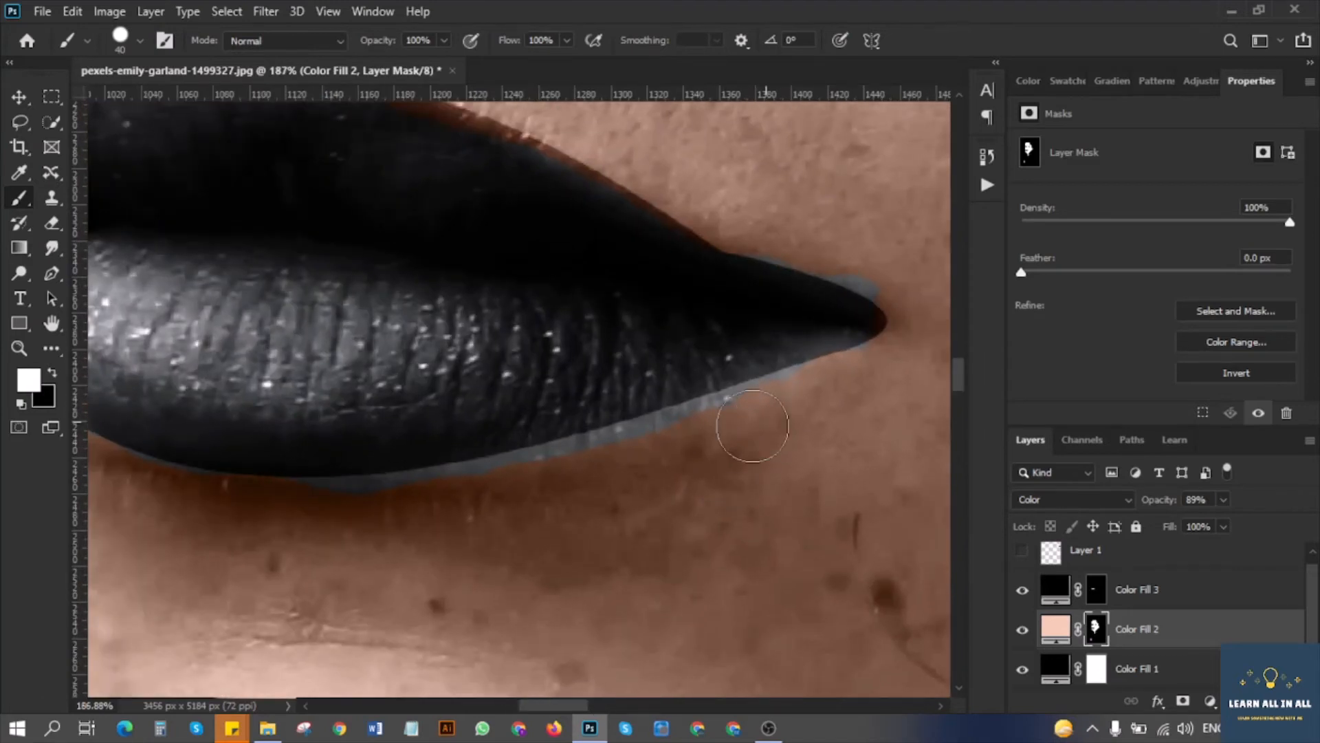
pyautogui.moveTo(790, 407)
pyautogui.mouseDown()
pyautogui.moveTo(791, 377)
pyautogui.moveTo(660, 451)
pyautogui.moveTo(493, 501)
pyautogui.mouseUp()
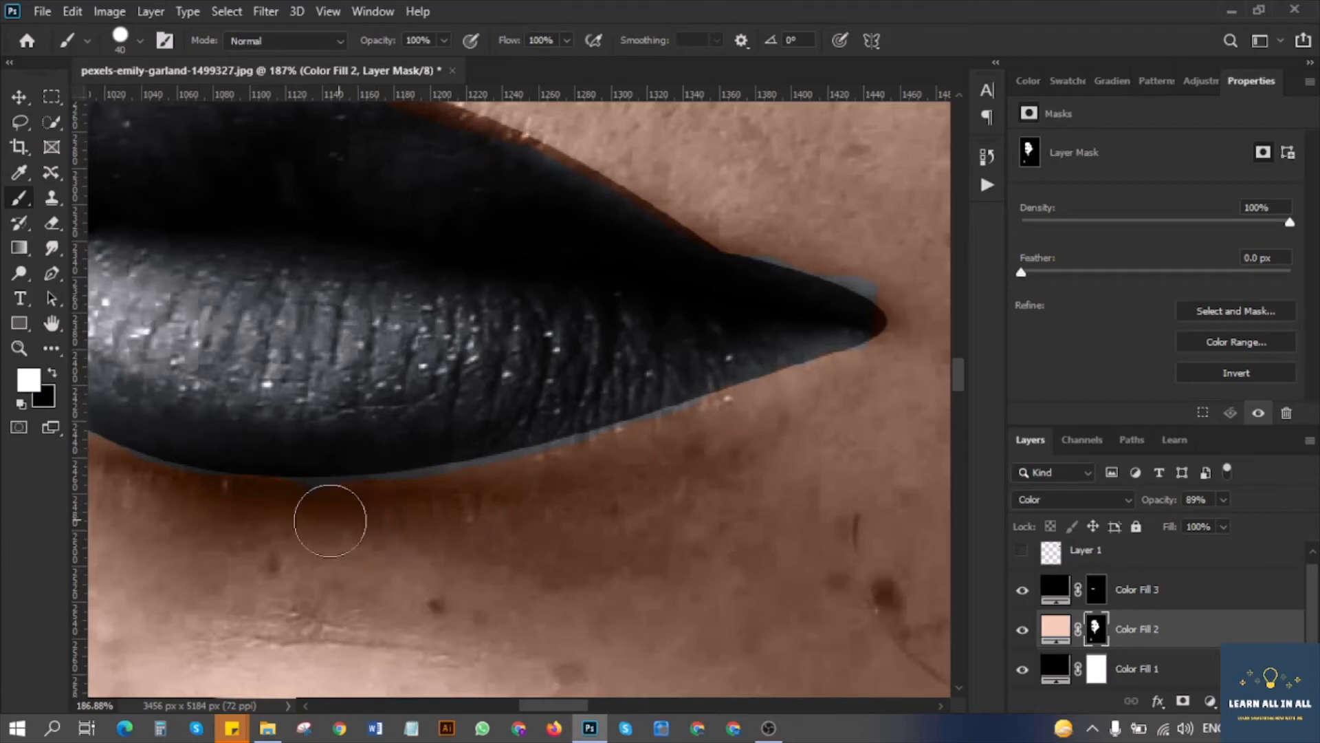
pyautogui.moveTo(454, 499); pyautogui.dragTo(686, 445)
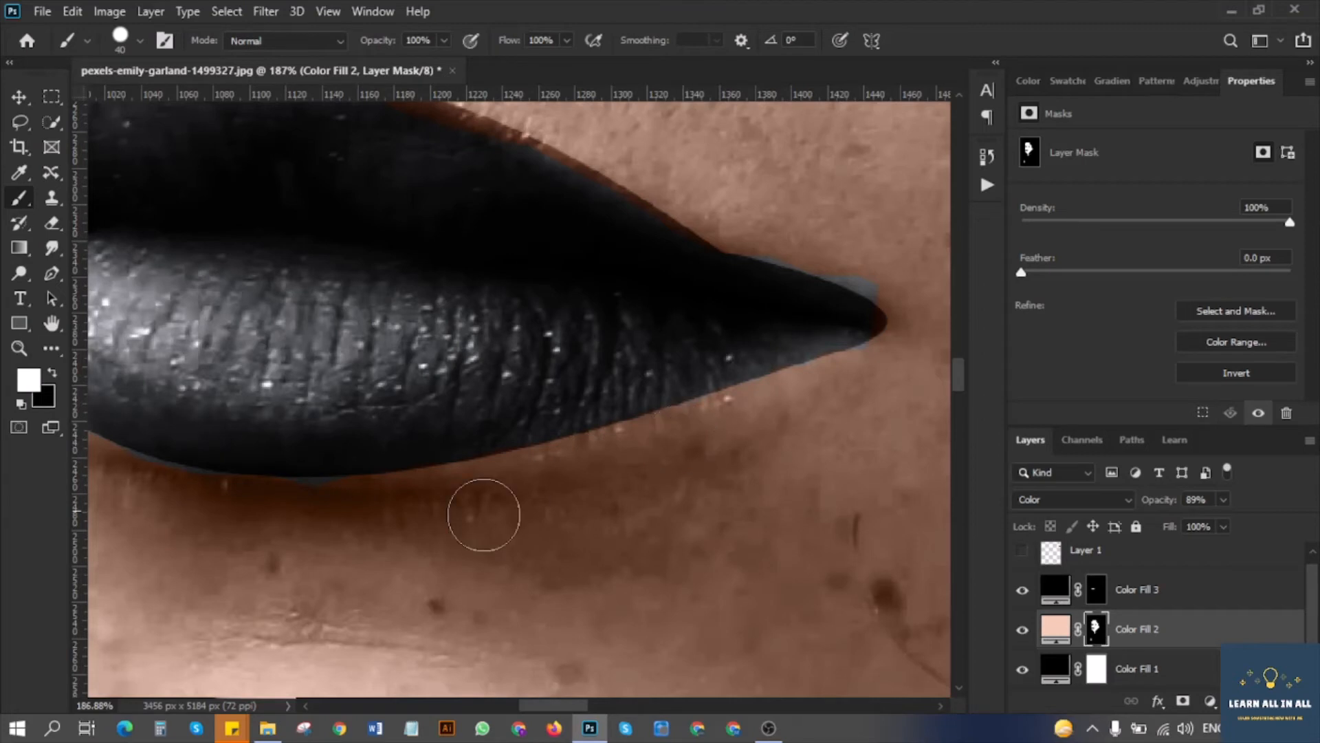
pyautogui.moveTo(360, 508)
pyautogui.mouseDown()
pyautogui.moveTo(204, 514)
pyautogui.moveTo(136, 491)
pyautogui.moveTo(207, 510)
pyautogui.mouseUp()
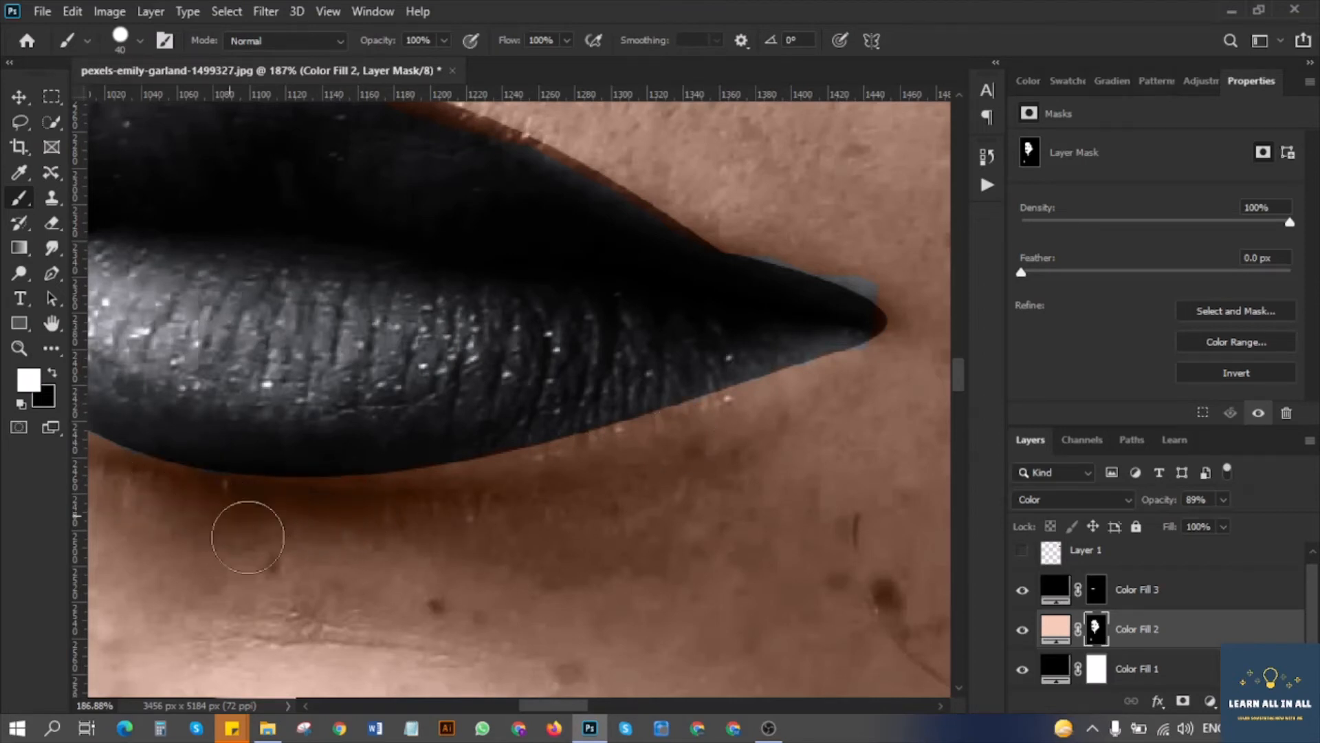
pyautogui.keyDown('alt'); pyautogui.scroll(2, 843, 251); pyautogui.keyUp('alt')
pyautogui.moveTo(736, 211)
pyautogui.mouseDown()
pyautogui.moveTo(736, 244)
pyautogui.moveTo(887, 289)
pyautogui.moveTo(924, 273)
pyautogui.moveTo(798, 279)
pyautogui.moveTo(707, 259)
pyautogui.moveTo(834, 295)
pyautogui.moveTo(932, 274)
pyautogui.mouseUp()
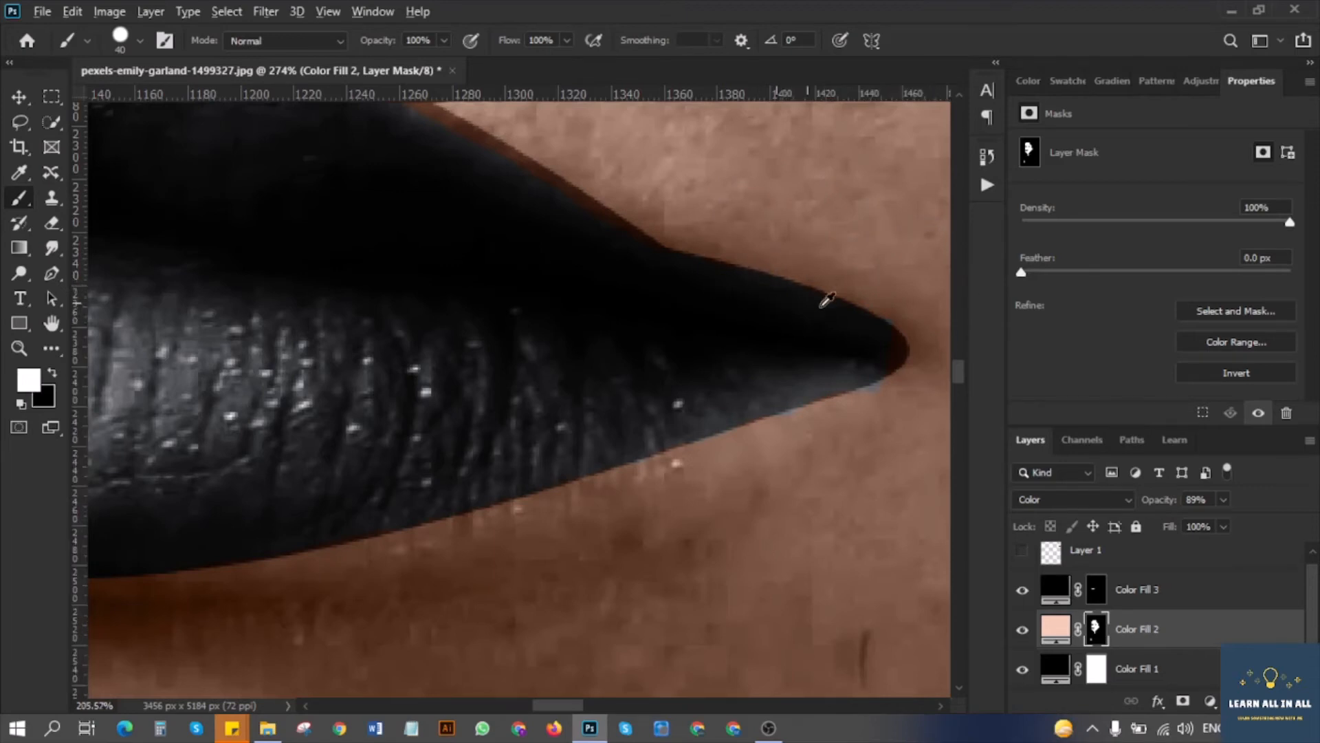
# Paint white on the skin layer's mask along the lip edge at the mouth corner on the photo's left.
pyautogui.keyDown('alt'); pyautogui.scroll(-5, 818, 303); pyautogui.keyUp('alt')
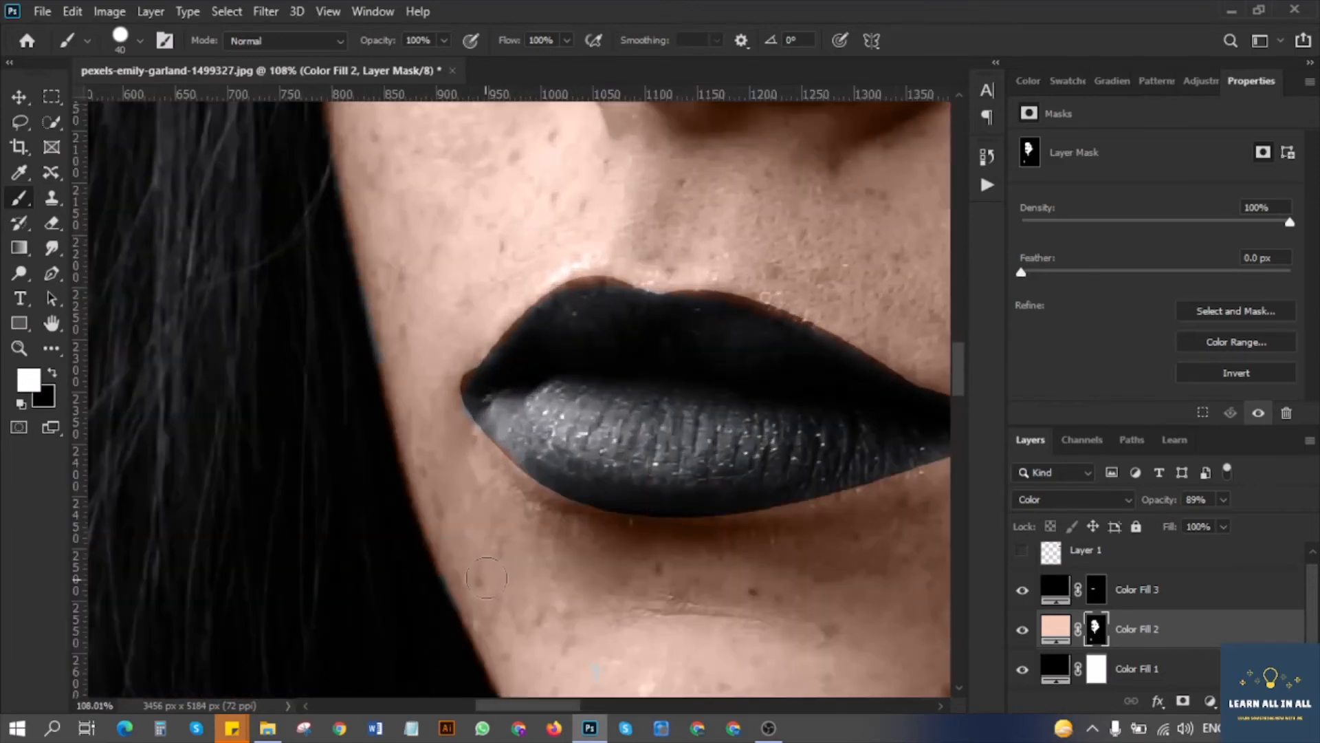
pyautogui.scroll(6, 486, 578)
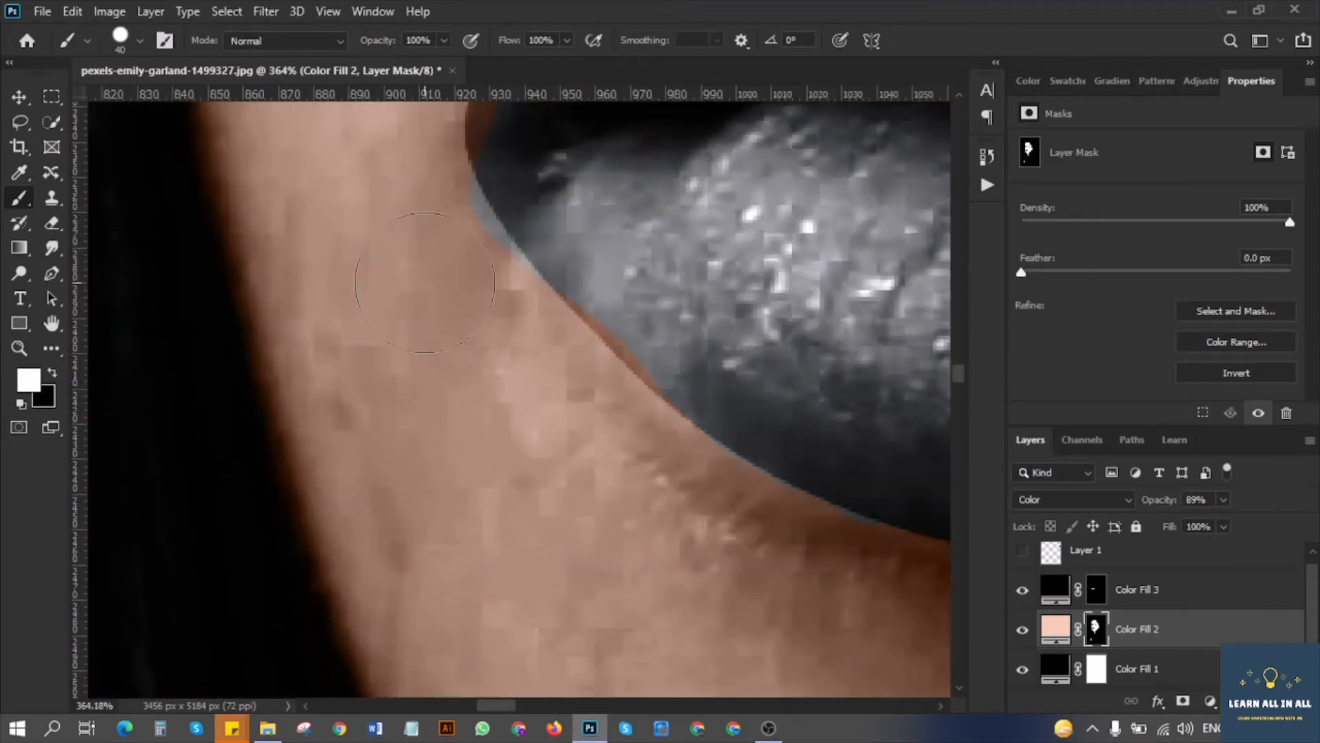
pyautogui.moveTo(425, 282); pyautogui.dragTo(421, 231)
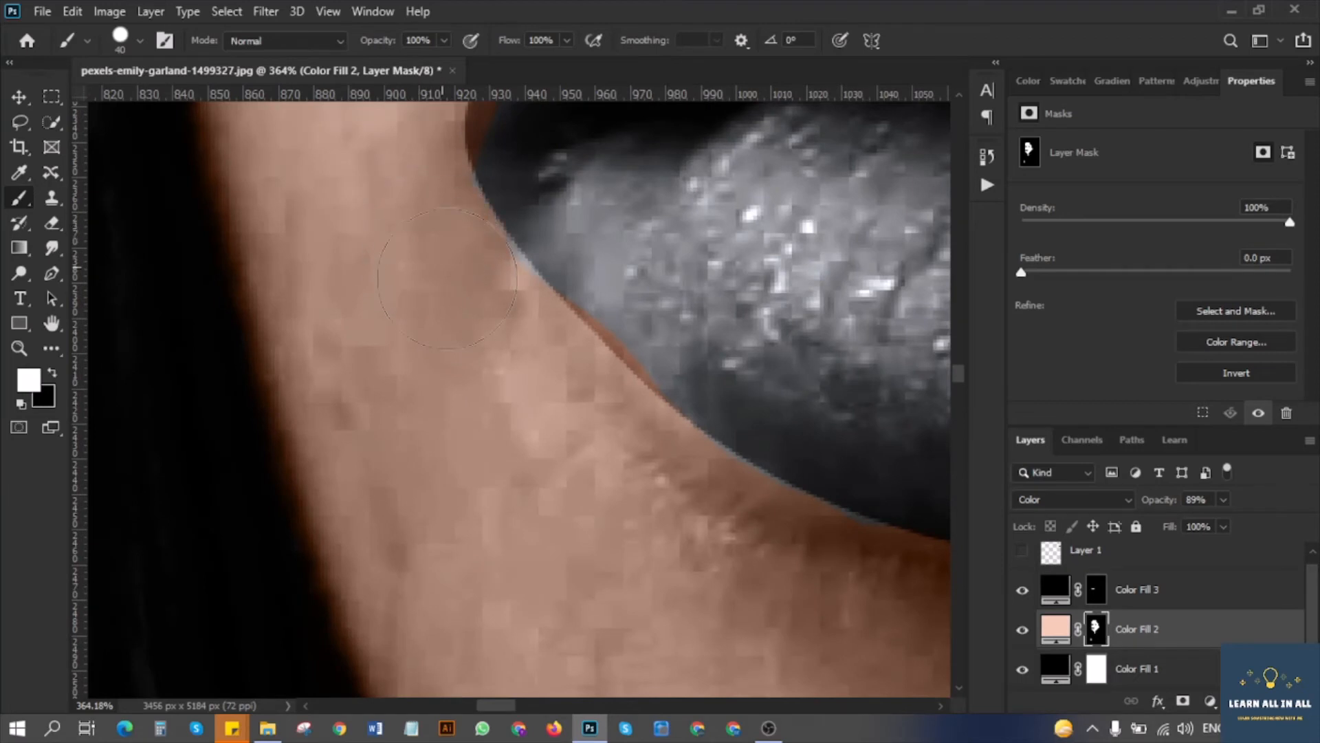
pyautogui.moveTo(653, 500)
pyautogui.mouseDown()
pyautogui.moveTo(839, 560)
pyautogui.moveTo(854, 580)
pyautogui.mouseUp()
# Paint black on the skin layer's mask where skin colour overlaps the lower lip near the photo's left mouth corner.
pyautogui.scroll(2, 774, 388)
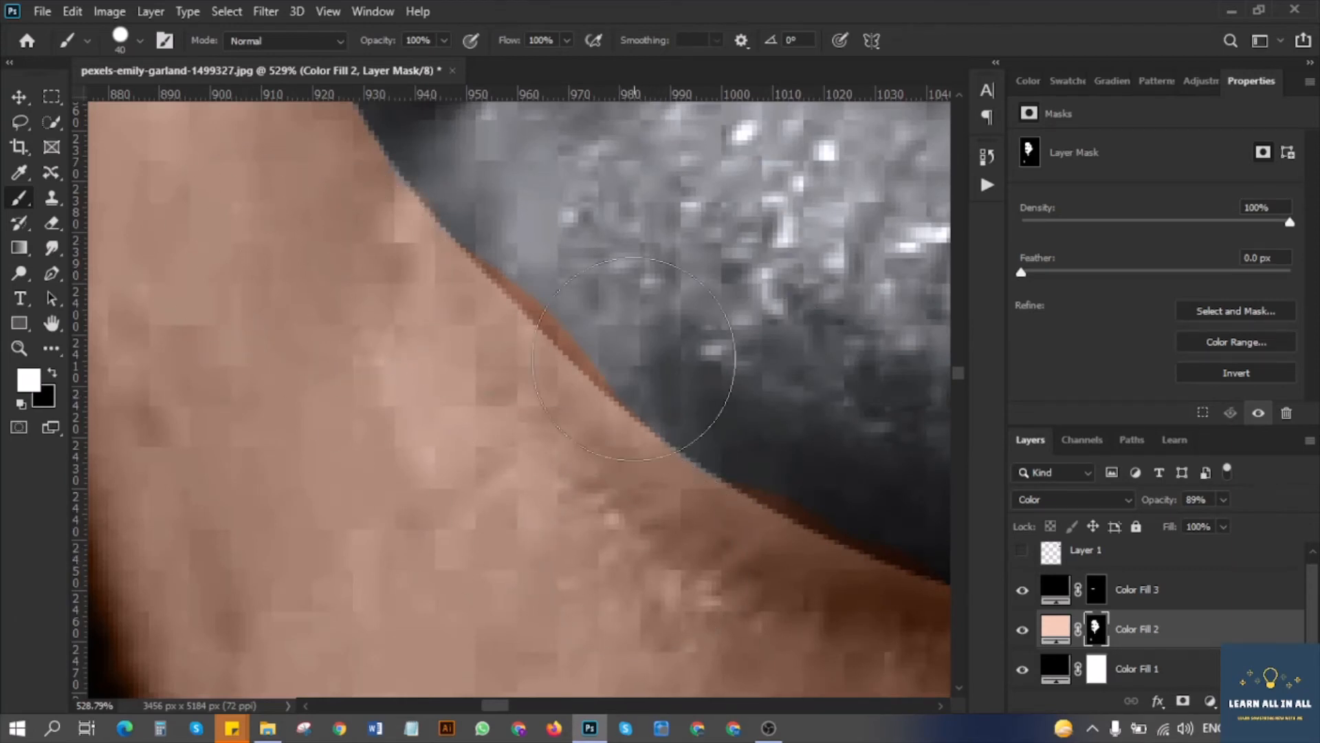
pyautogui.press('x')
pyautogui.moveTo(549, 183)
pyautogui.mouseDown()
pyautogui.moveTo(615, 271)
pyautogui.moveTo(676, 304)
pyautogui.mouseUp()
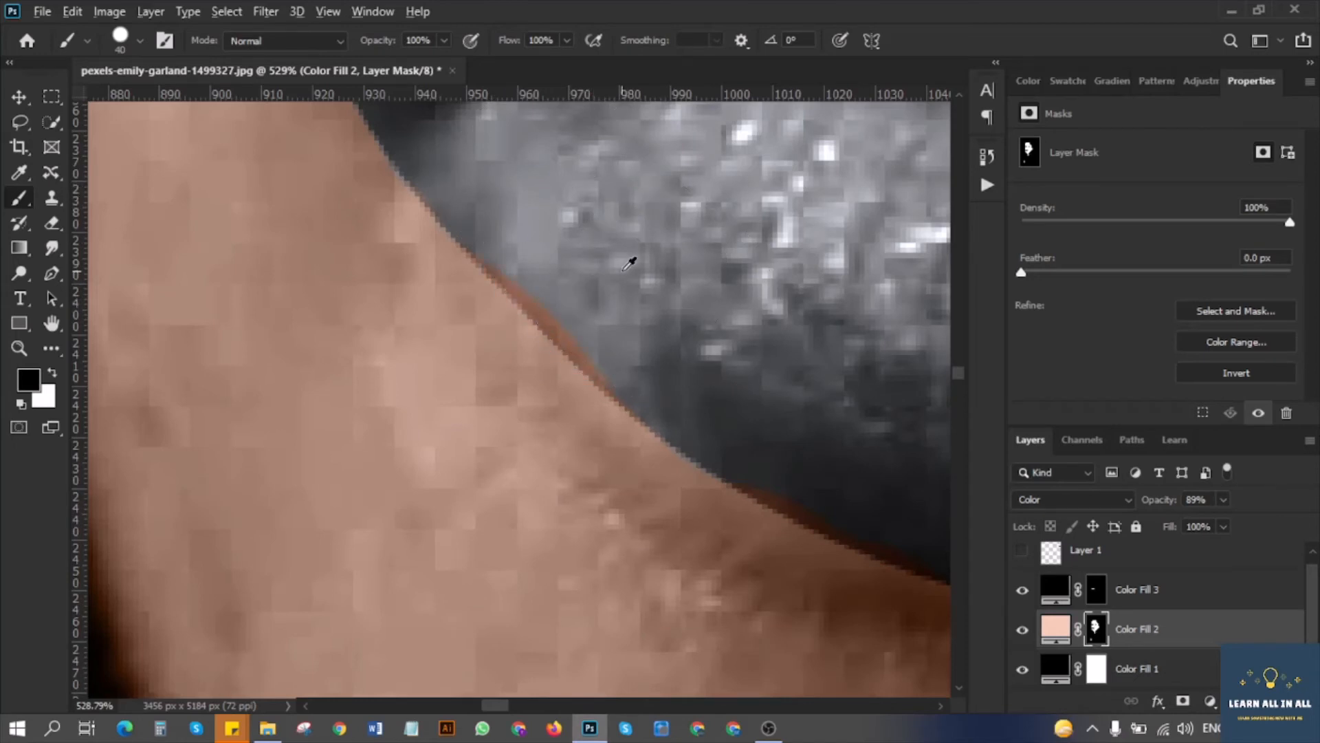
pyautogui.scroll(2, 627, 259)
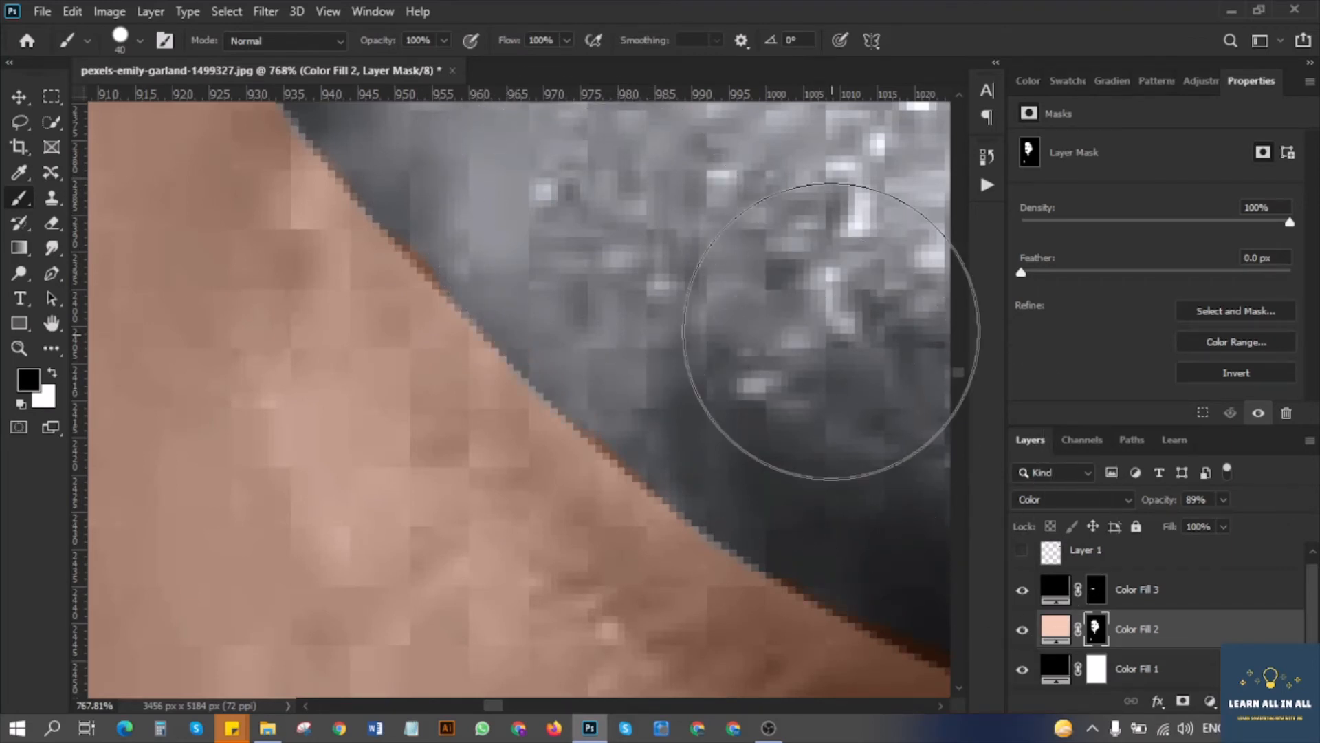
pyautogui.scroll(-10, 746, 311)
pyautogui.scroll(-6, 747, 306)
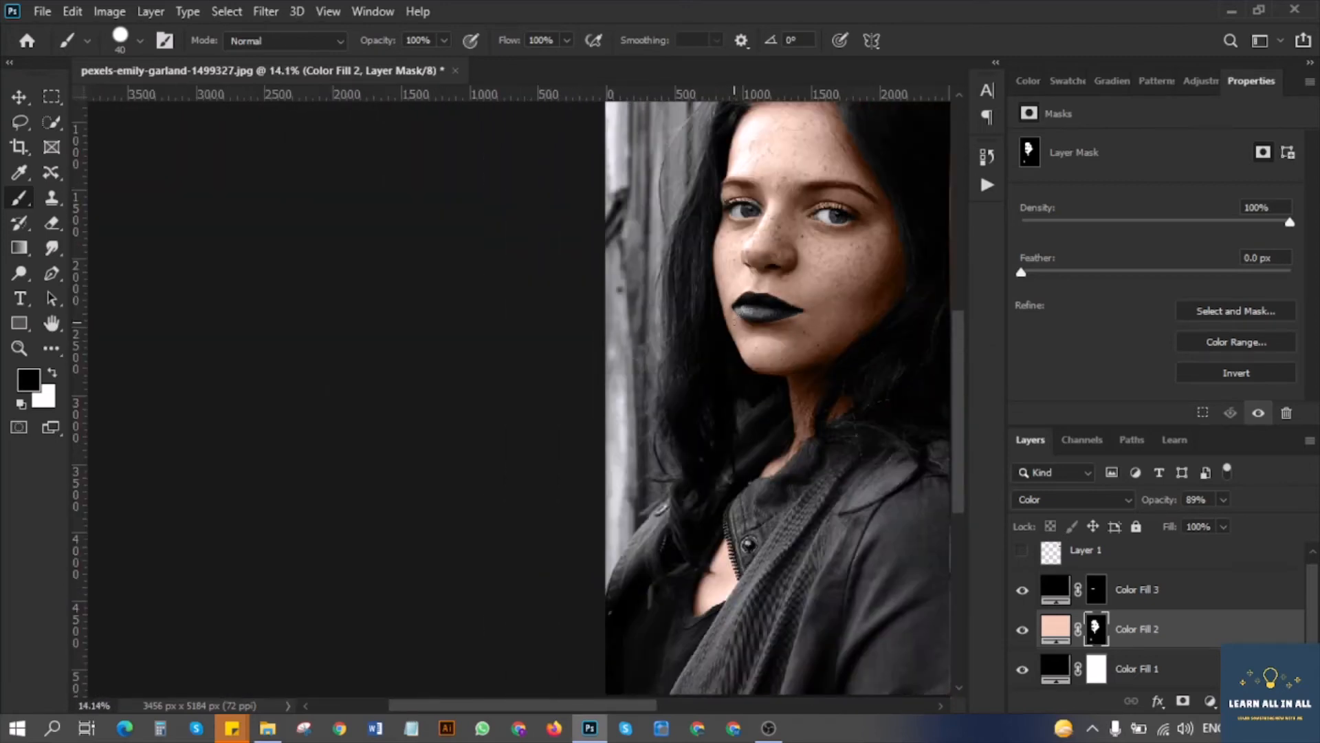
pyautogui.scroll(-2, 750, 405)
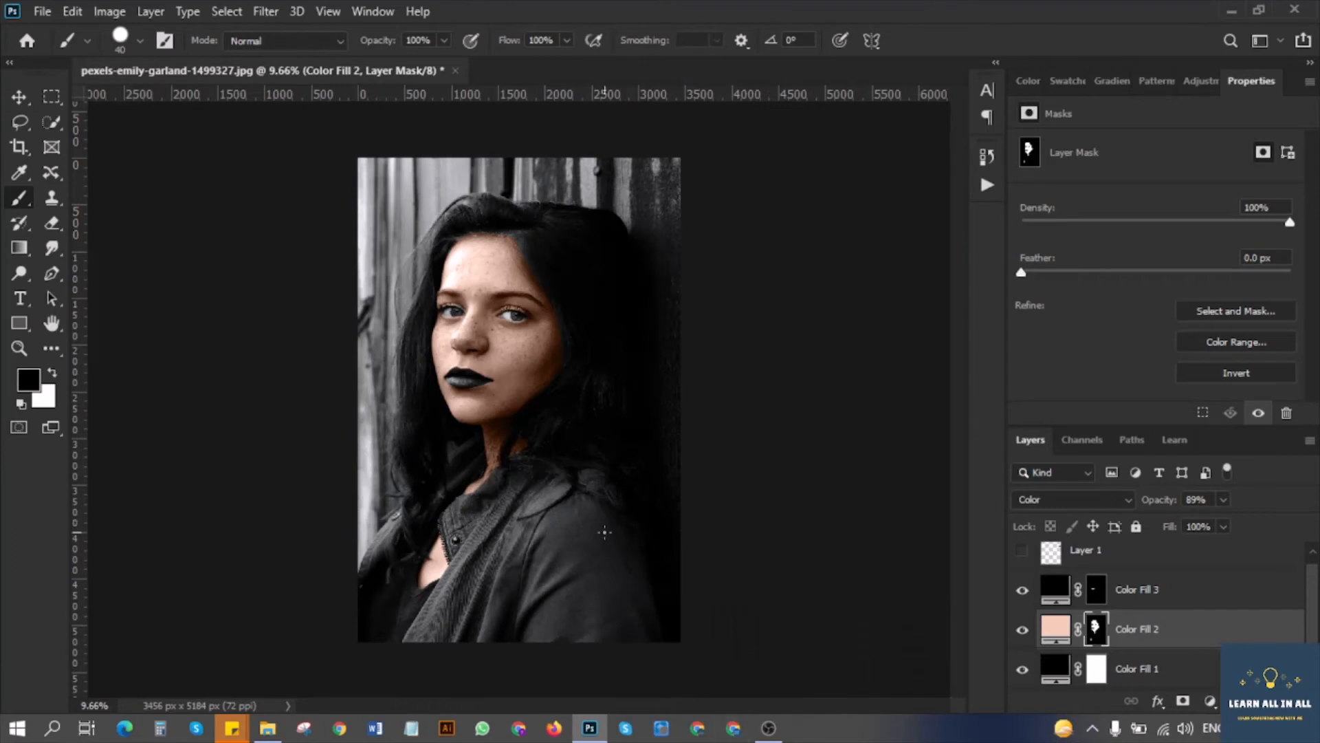
# Add a white solid color fill layer above the black lip layer.
pyautogui.click(1055, 588)
pyautogui.click(1211, 704)
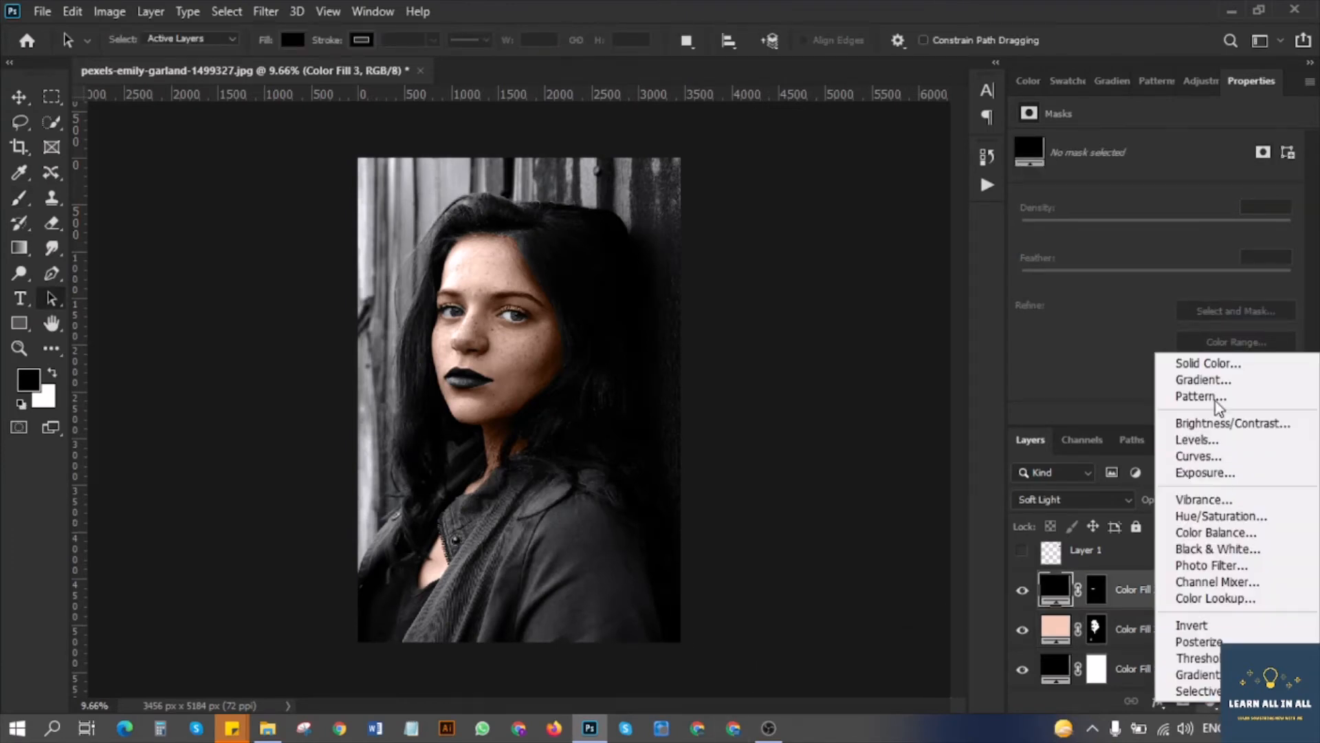
pyautogui.click(1210, 362)
pyautogui.write('ffffff')
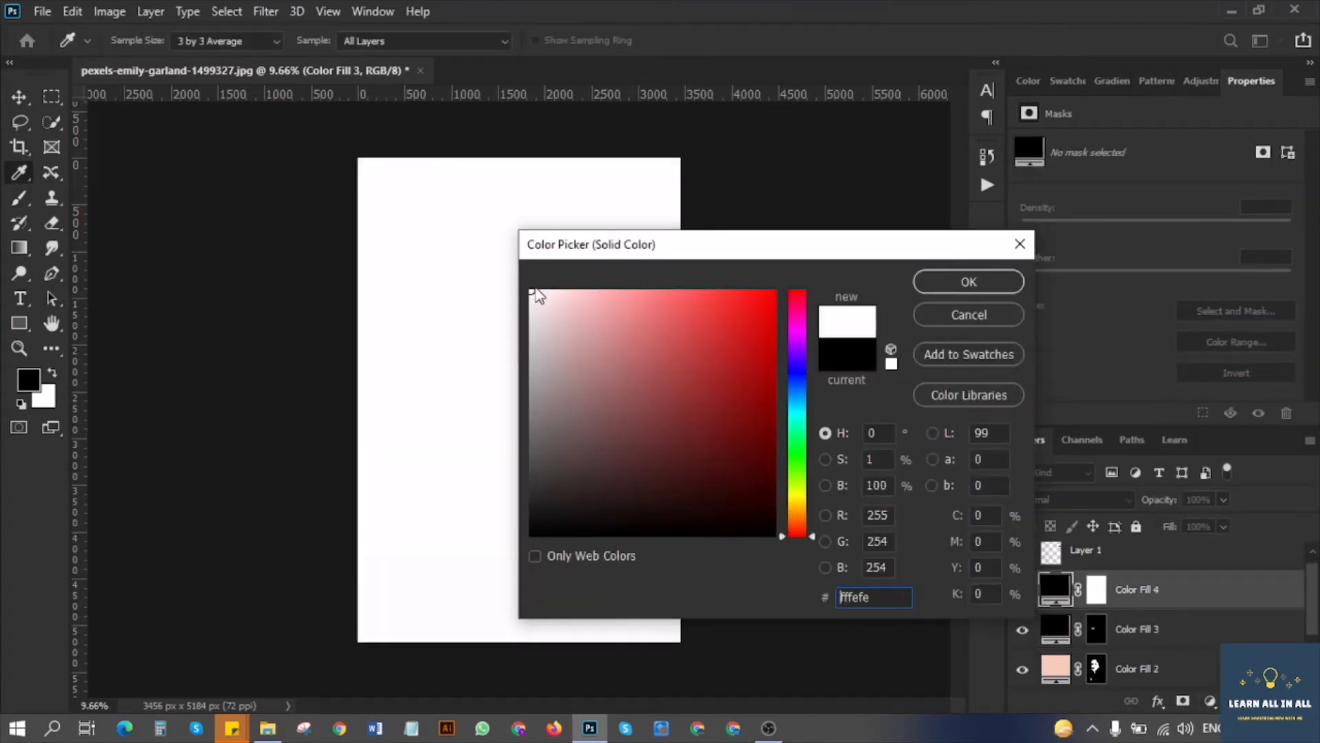
pyautogui.click(932, 284)
# Set the white fill layer's blend mode to Soft Light and invert its mask to black.
pyautogui.click(1063, 499)
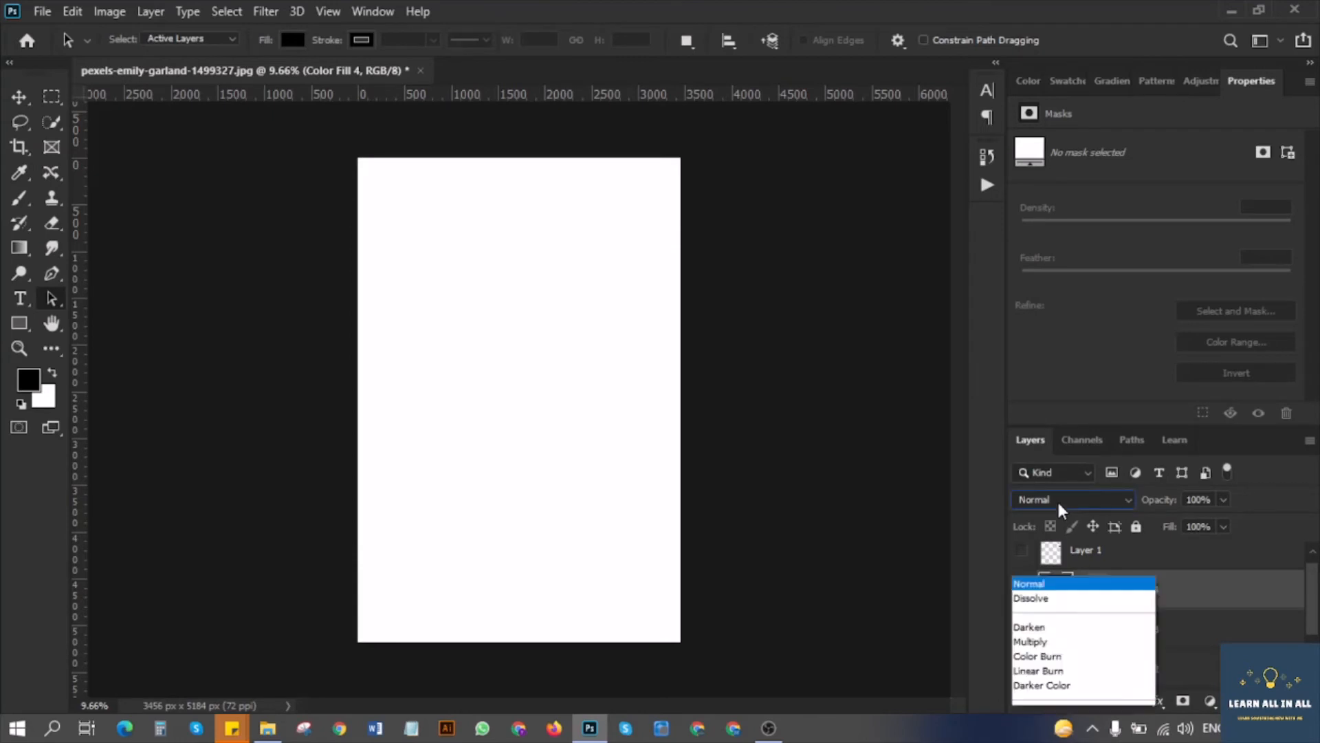
pyautogui.click(1046, 484)
pyautogui.click(1099, 600)
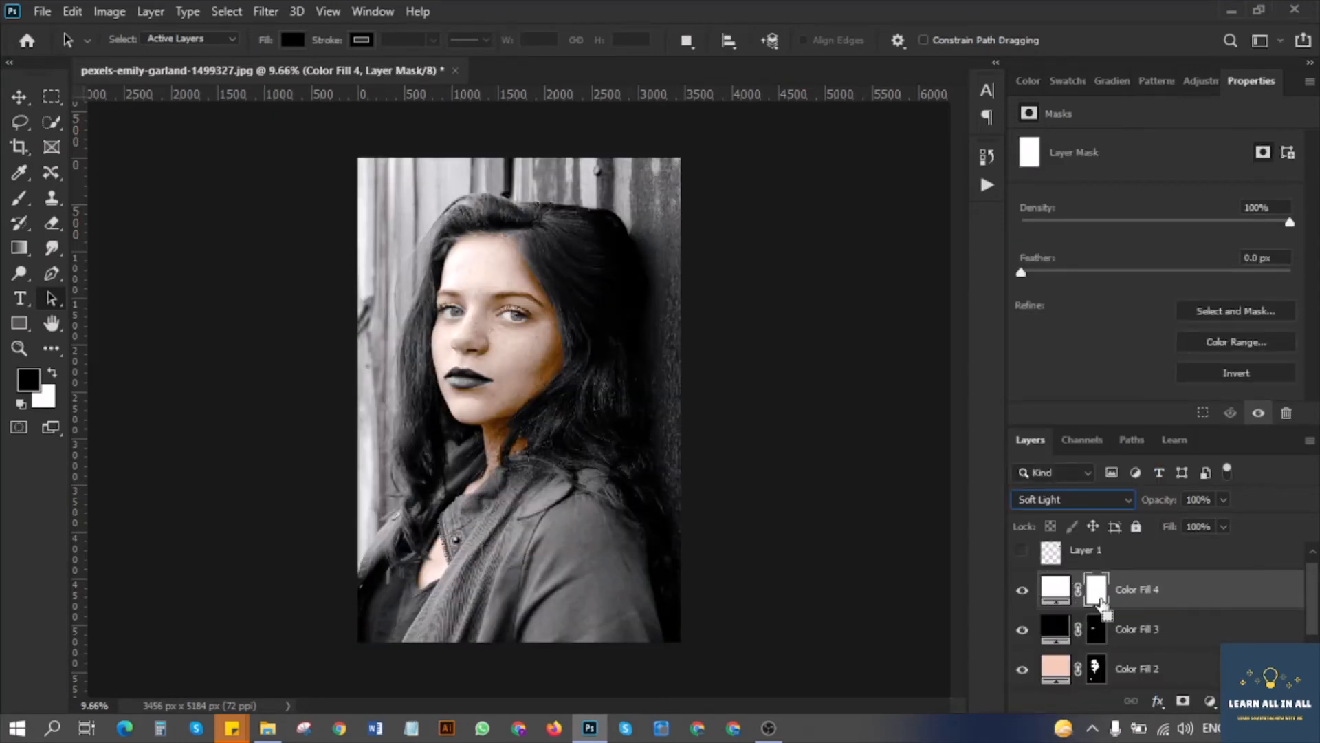
pyautogui.hotkey('ctrl', 'i')
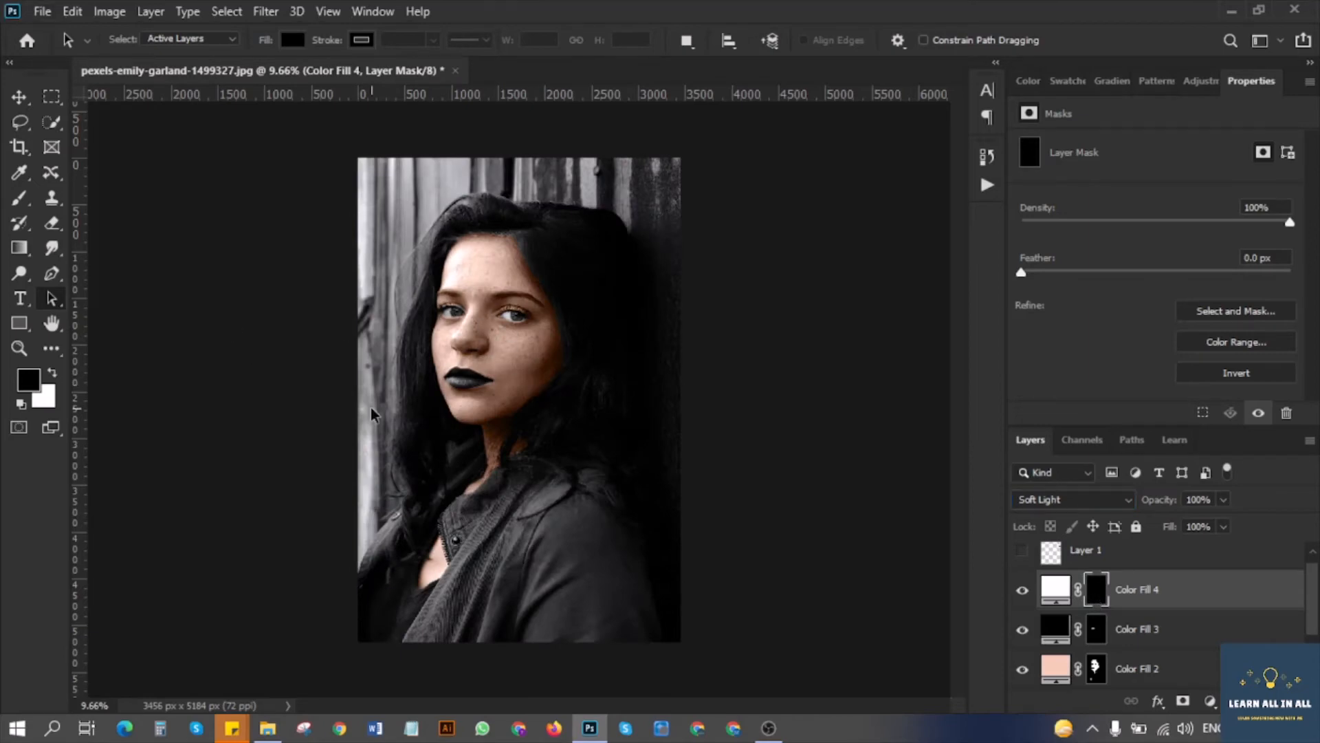
# With a 10 px brush, paint white on the new layer's mask over the inner eye white of the eye on the photo's right.
pyautogui.press('b')
pyautogui.scroll(5, 502, 331)
pyautogui.scroll(6, 600, 273)
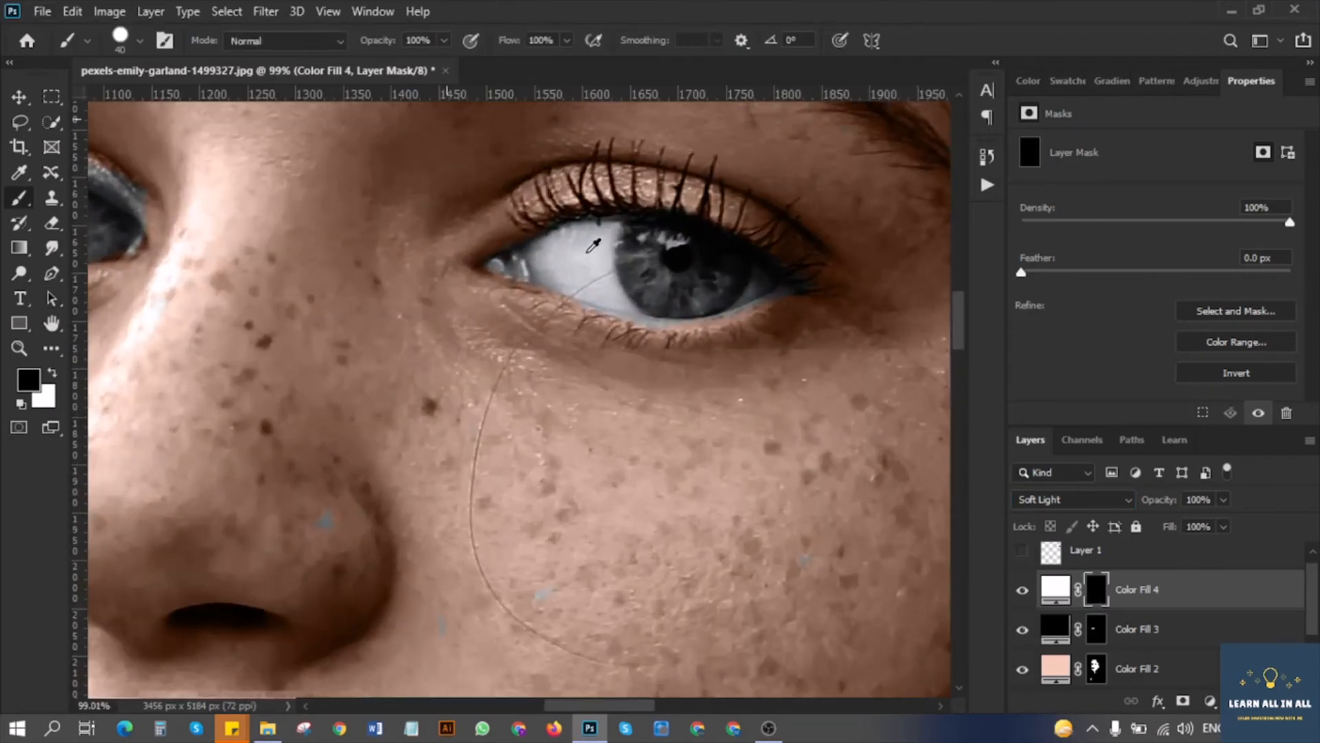
pyautogui.press('[')
pyautogui.press('[')
pyautogui.press('[')
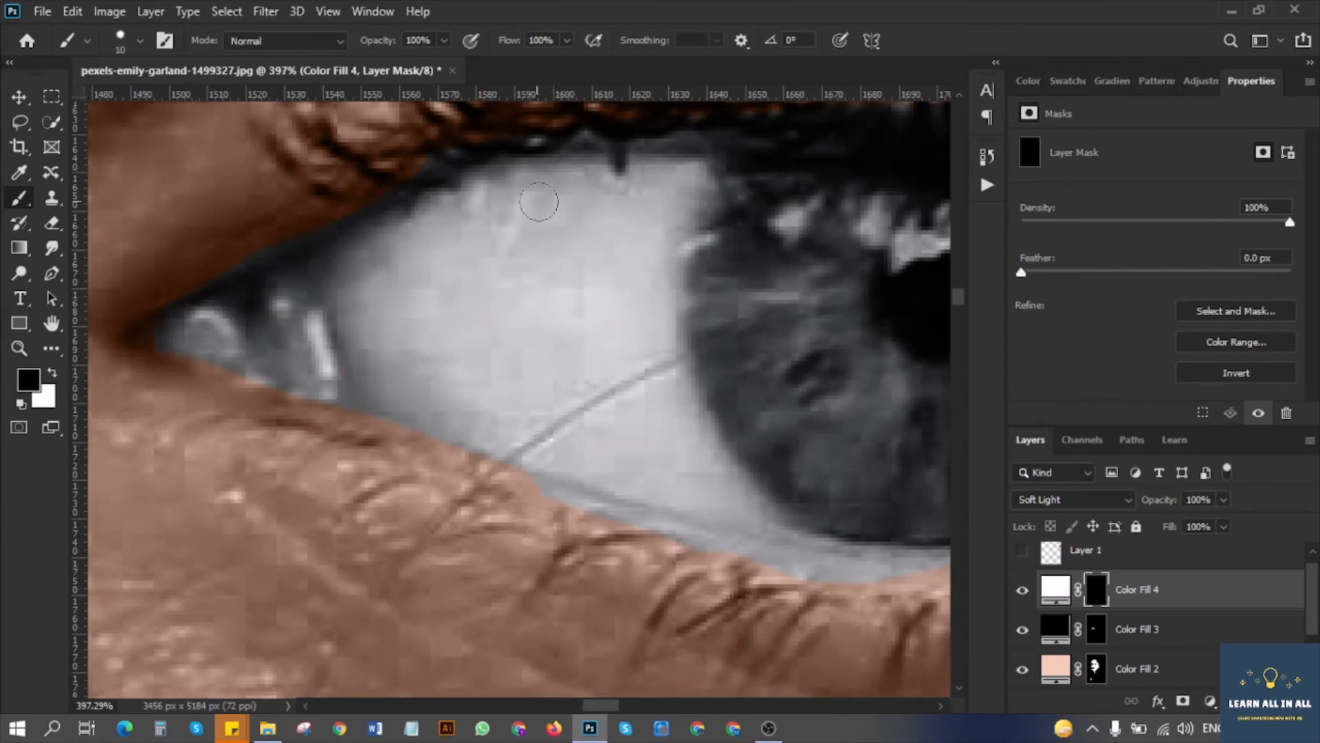
pyautogui.press('x')
pyautogui.moveTo(634, 194)
pyautogui.mouseDown()
pyautogui.moveTo(465, 204)
pyautogui.moveTo(332, 282)
pyautogui.moveTo(195, 318)
pyautogui.moveTo(219, 353)
pyautogui.moveTo(308, 342)
pyautogui.moveTo(336, 389)
pyautogui.moveTo(469, 231)
pyautogui.moveTo(370, 355)
pyautogui.moveTo(584, 211)
pyautogui.moveTo(630, 203)
pyautogui.moveTo(401, 344)
pyautogui.moveTo(449, 437)
pyautogui.moveTo(653, 214)
pyautogui.moveTo(649, 315)
pyautogui.moveTo(483, 430)
pyautogui.moveTo(556, 474)
pyautogui.moveTo(630, 338)
pyautogui.moveTo(560, 432)
pyautogui.moveTo(574, 474)
pyautogui.moveTo(658, 475)
pyautogui.moveTo(664, 372)
pyautogui.moveTo(696, 478)
pyautogui.moveTo(699, 457)
pyautogui.moveTo(737, 518)
pyautogui.moveTo(588, 451)
pyautogui.moveTo(647, 422)
pyautogui.moveTo(602, 405)
pyautogui.moveTo(623, 491)
pyautogui.moveTo(775, 550)
pyautogui.moveTo(858, 570)
pyautogui.moveTo(916, 564)
pyautogui.moveTo(771, 535)
pyautogui.moveTo(699, 451)
pyautogui.moveTo(699, 416)
pyautogui.moveTo(674, 430)
pyautogui.mouseUp()
pyautogui.scroll(-4, 658, 418)
pyautogui.scroll(4, 648, 301)
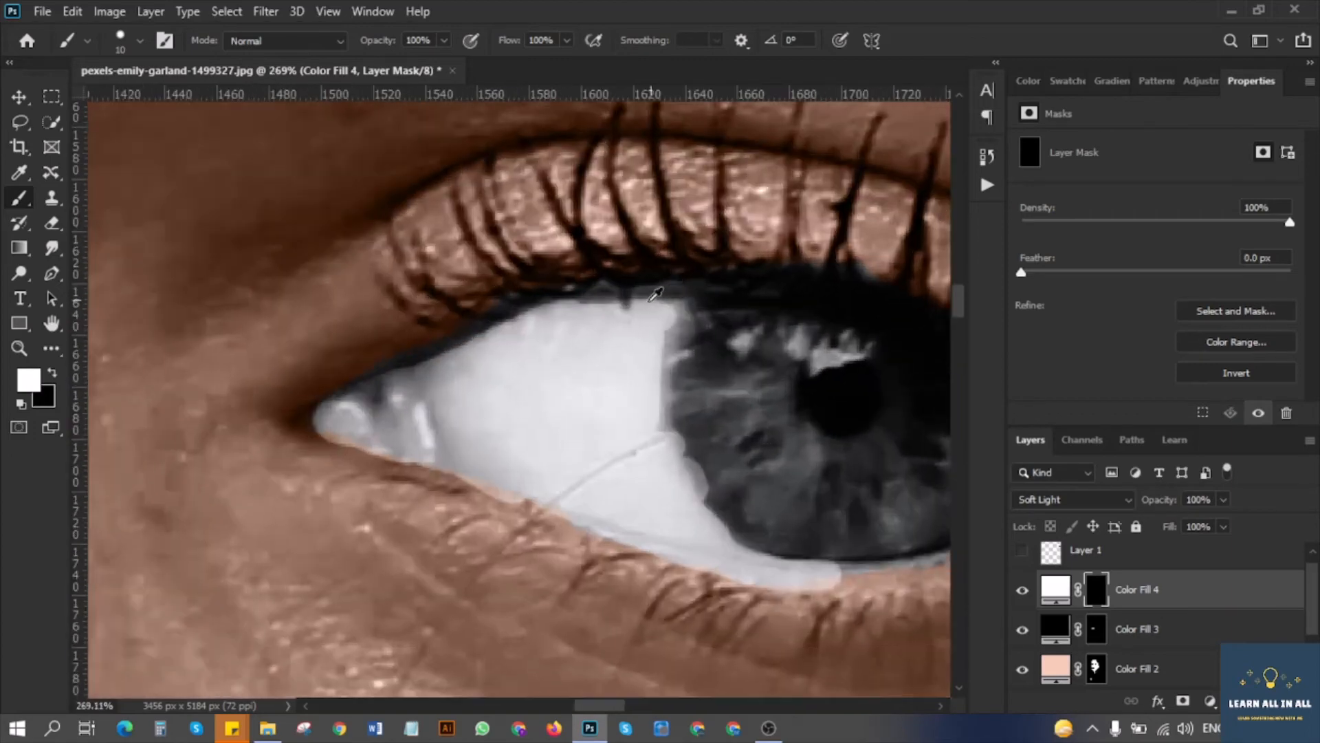
pyautogui.moveTo(674, 301); pyautogui.dragTo(554, 316)
pyautogui.scroll(-4, 553, 316)
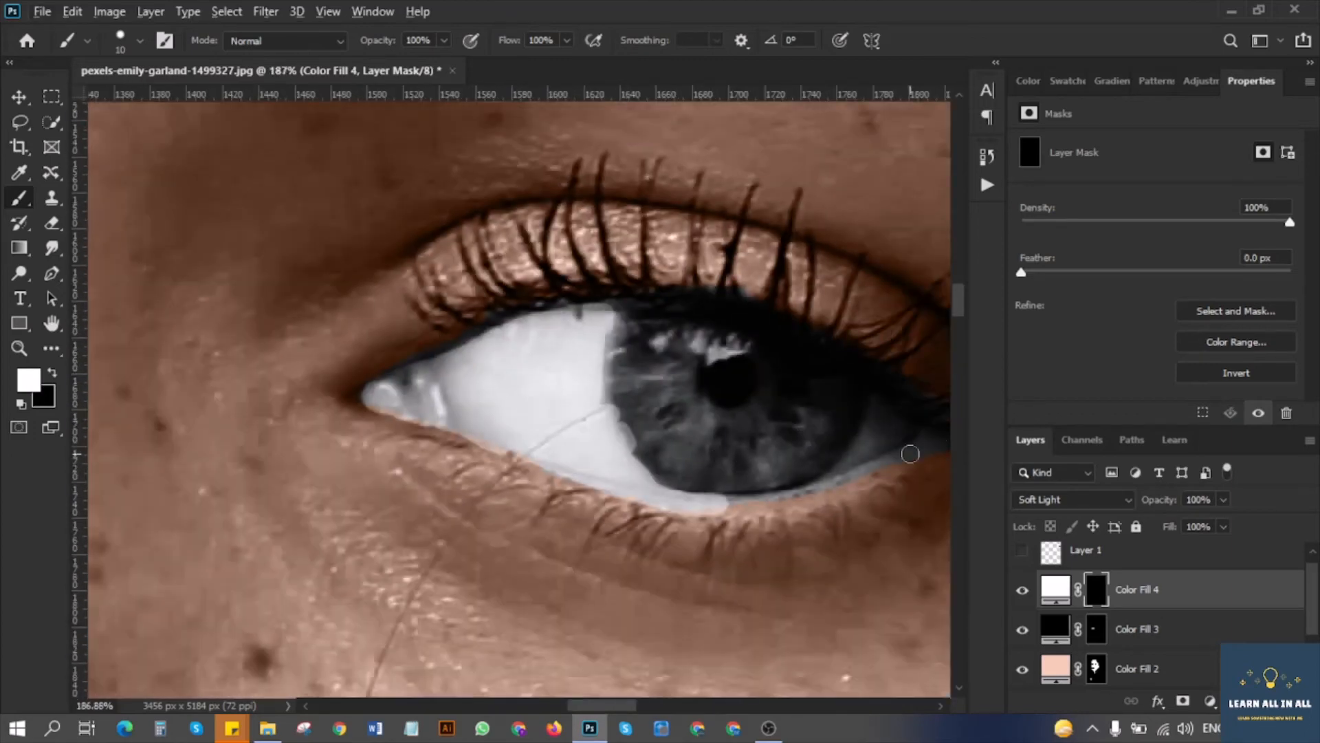
# Paint white on the mask along the same eye's lower rim and over the eye white at its outer corner.
pyautogui.moveTo(626, 705); pyautogui.dragTo(664, 705)
pyautogui.scroll(3, 423, 512)
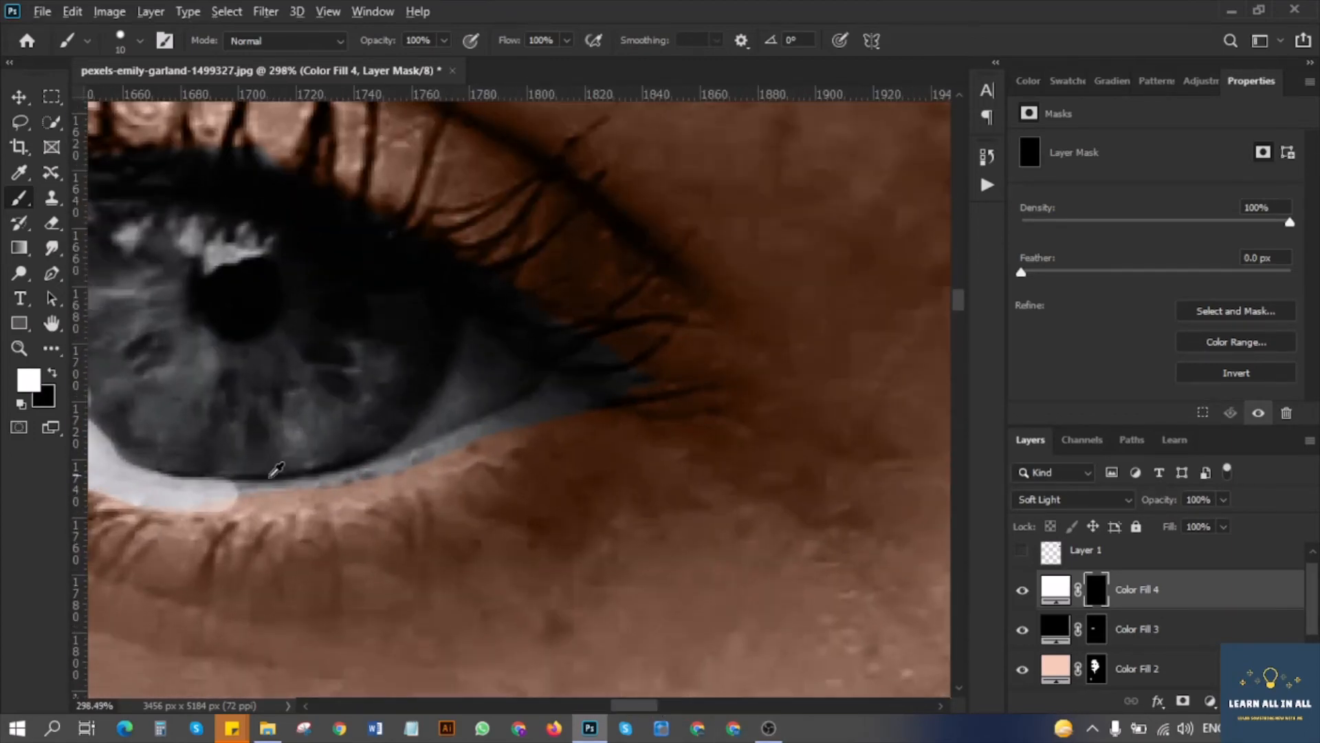
pyautogui.scroll(2, 277, 469)
pyautogui.moveTo(237, 491)
pyautogui.mouseDown()
pyautogui.moveTo(428, 475)
pyautogui.moveTo(575, 420)
pyautogui.moveTo(713, 333)
pyautogui.moveTo(712, 357)
pyautogui.moveTo(730, 353)
pyautogui.moveTo(603, 369)
pyautogui.moveTo(608, 271)
pyautogui.moveTo(532, 407)
pyautogui.moveTo(487, 430)
pyautogui.moveTo(582, 382)
pyautogui.moveTo(608, 295)
pyautogui.moveTo(664, 321)
pyautogui.moveTo(616, 343)
pyautogui.moveTo(742, 355)
pyautogui.moveTo(606, 403)
pyautogui.mouseUp()
pyautogui.moveTo(702, 349)
pyautogui.mouseDown()
pyautogui.moveTo(670, 320)
pyautogui.moveTo(696, 337)
pyautogui.mouseUp()
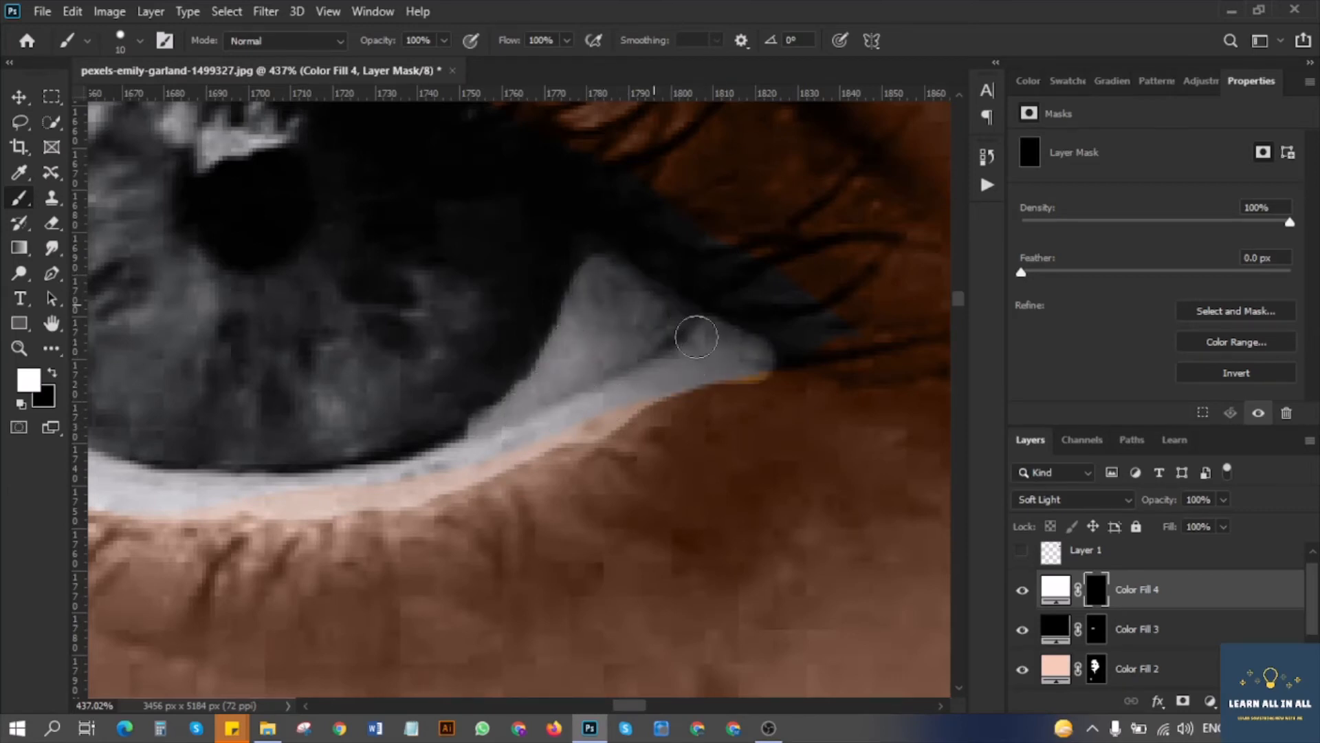
# Paint black on the mask to remove the whitening spilled onto the lower eyelid skin and the edge of the iris.
pyautogui.press('x')
pyautogui.moveTo(761, 392)
pyautogui.mouseDown()
pyautogui.moveTo(612, 453)
pyautogui.moveTo(609, 437)
pyautogui.moveTo(408, 522)
pyautogui.moveTo(165, 519)
pyautogui.mouseUp()
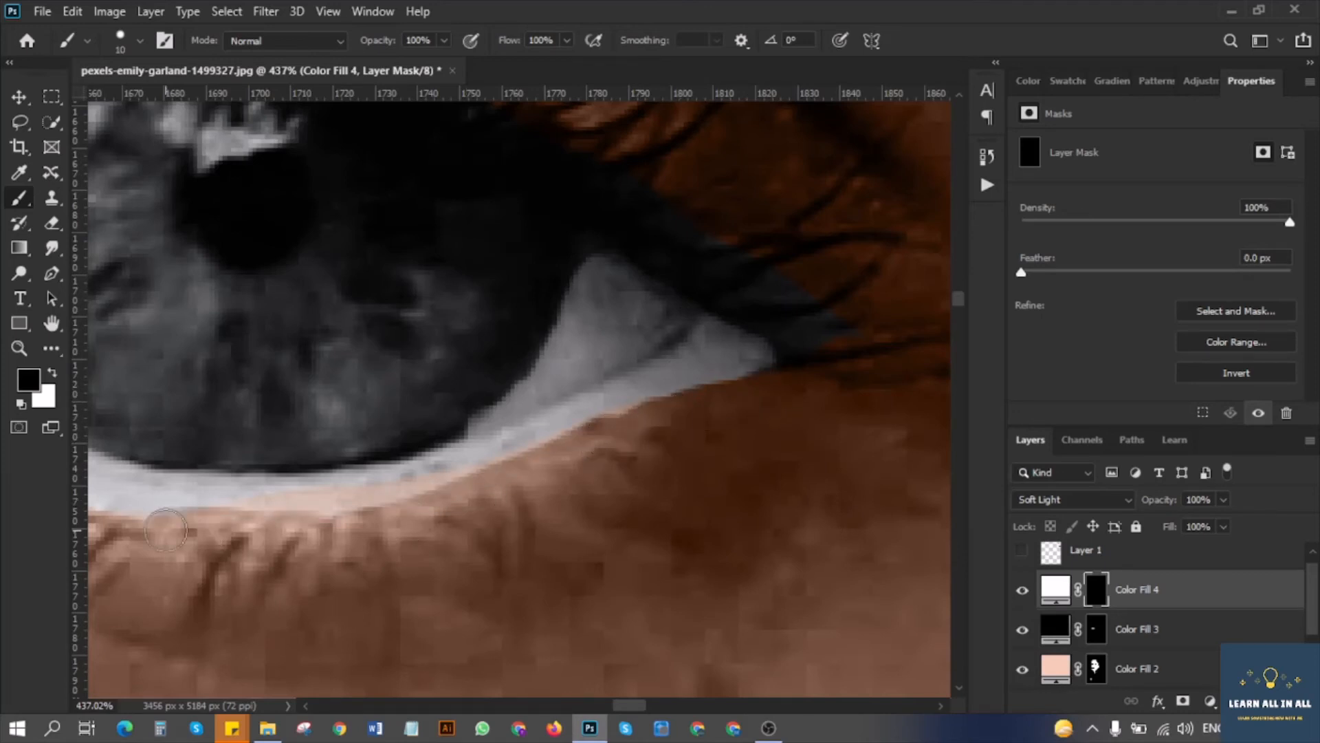
pyautogui.scroll(-3, 180, 537)
pyautogui.scroll(-6, 181, 537)
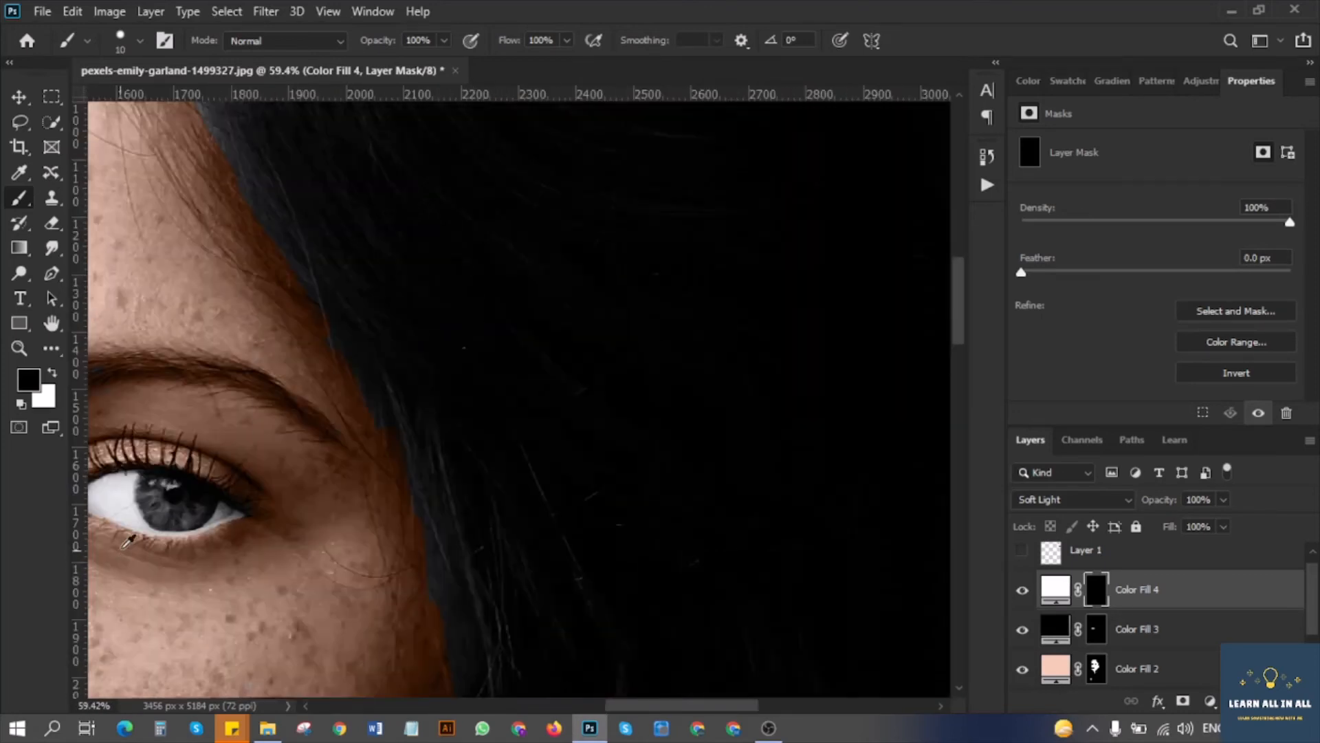
pyautogui.scroll(8, 176, 458)
pyautogui.scroll(3, 175, 457)
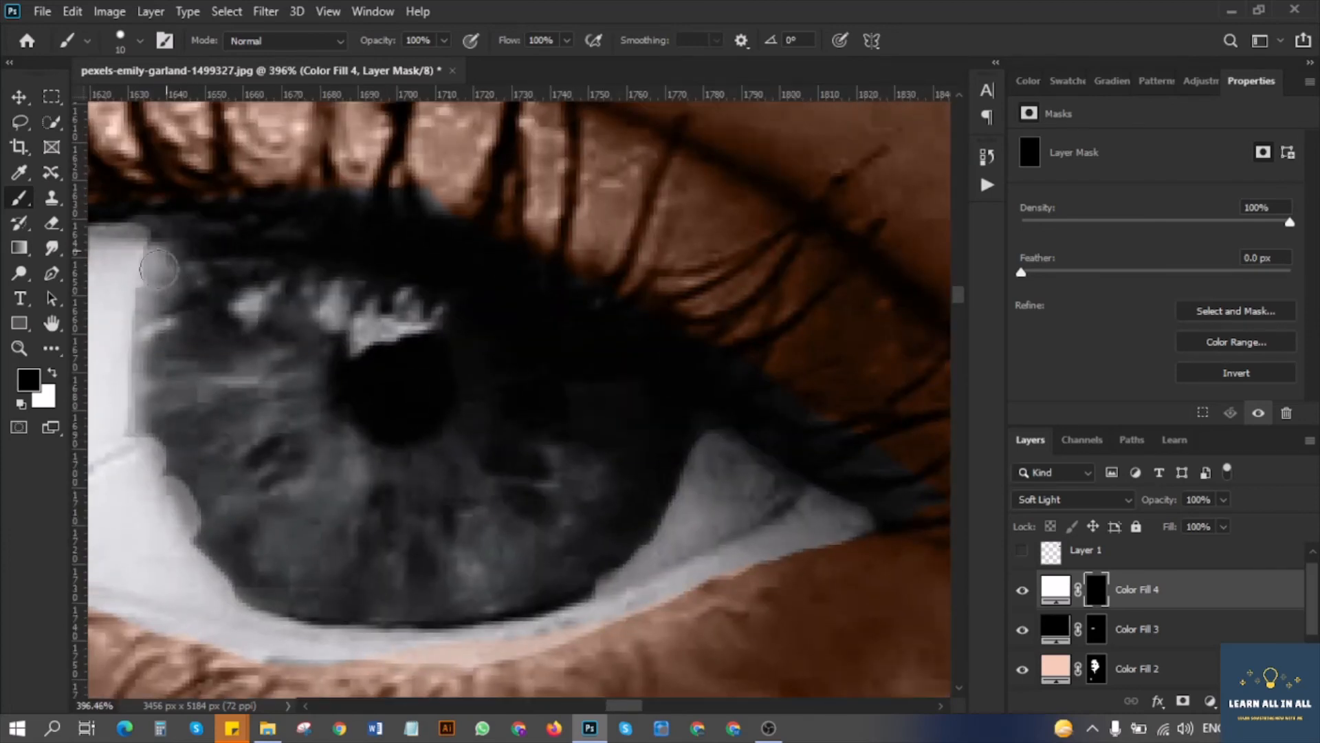
pyautogui.moveTo(145, 413); pyautogui.dragTo(182, 523)
pyautogui.moveTo(182, 522)
pyautogui.mouseDown()
pyautogui.moveTo(150, 430)
pyautogui.moveTo(311, 595)
pyautogui.moveTo(683, 435)
pyautogui.moveTo(688, 471)
pyautogui.mouseUp()
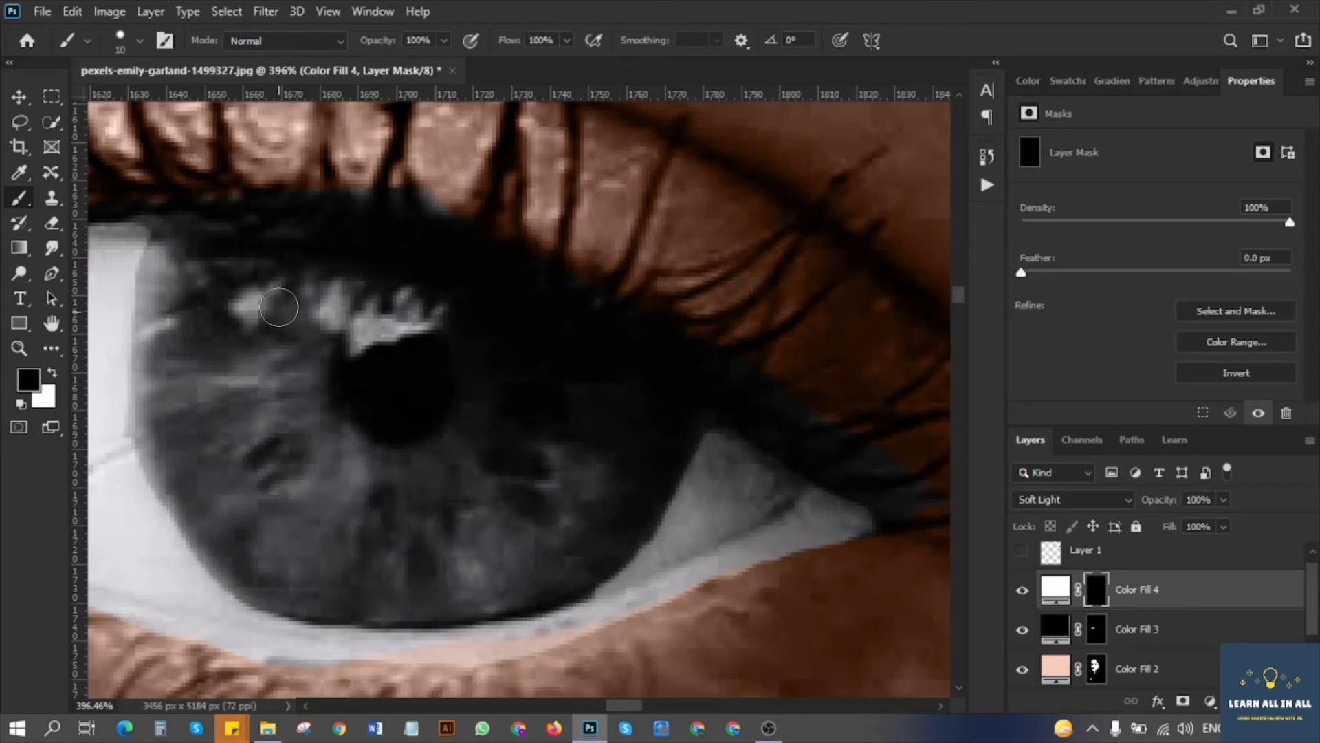
pyautogui.moveTo(279, 308)
pyautogui.mouseDown()
pyautogui.moveTo(356, 604)
pyautogui.moveTo(415, 593)
pyautogui.mouseUp()
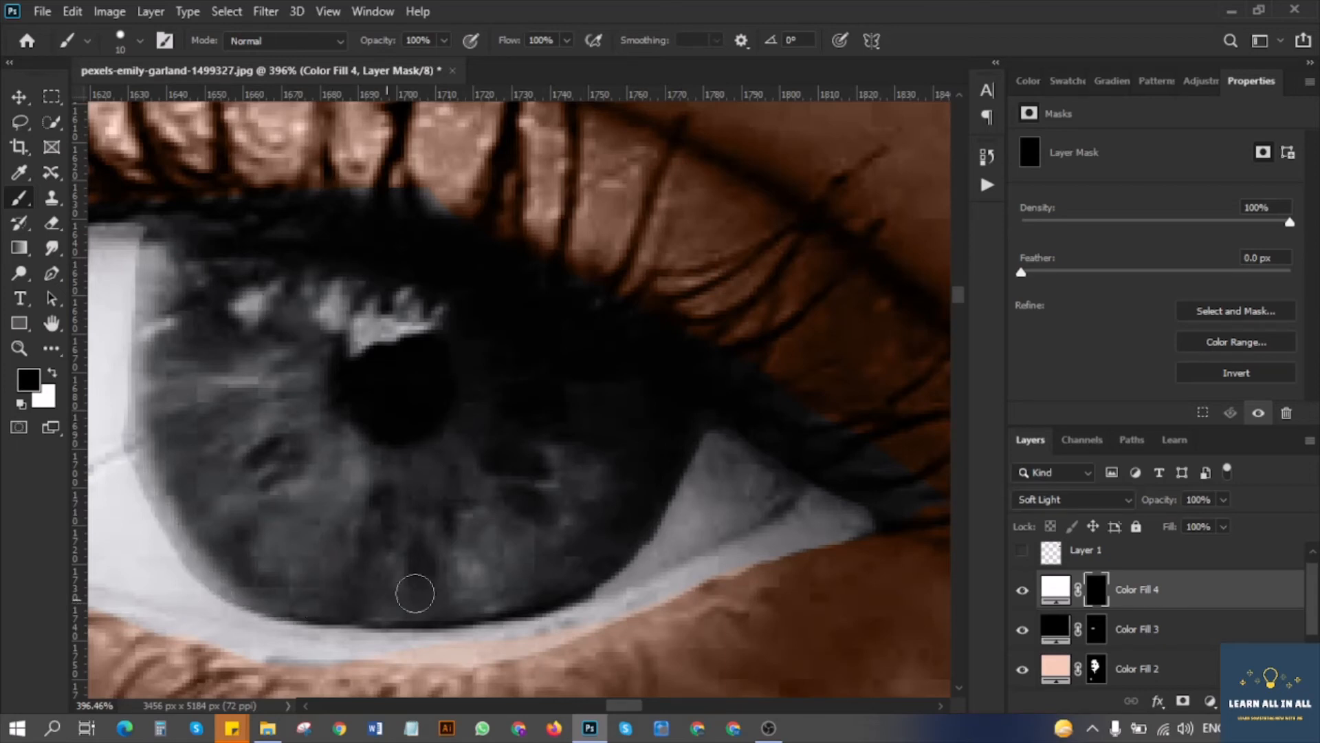
# Paint white on the white fill layer's mask over the eye white of the eye on the photo's left.
pyautogui.scroll(-10, 414, 593)
pyautogui.hscroll(-5, 415, 593)
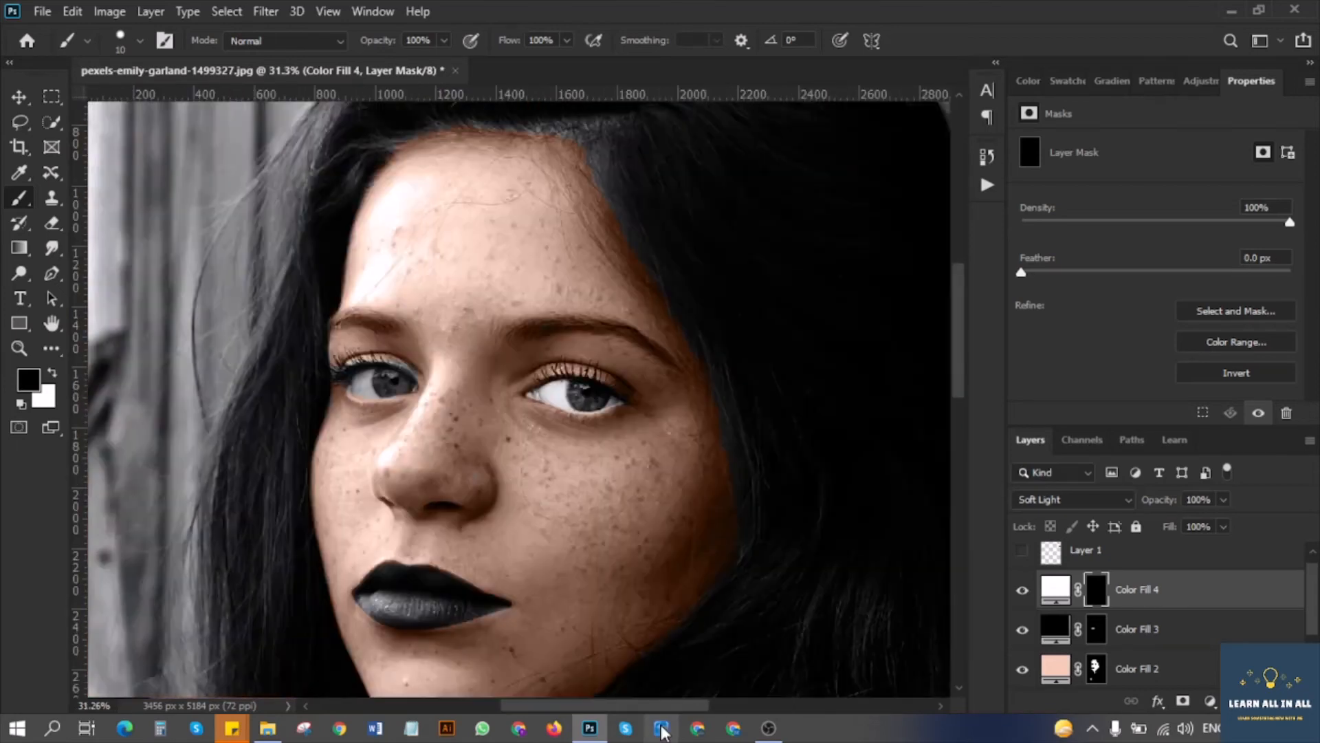
pyautogui.scroll(10, 373, 378)
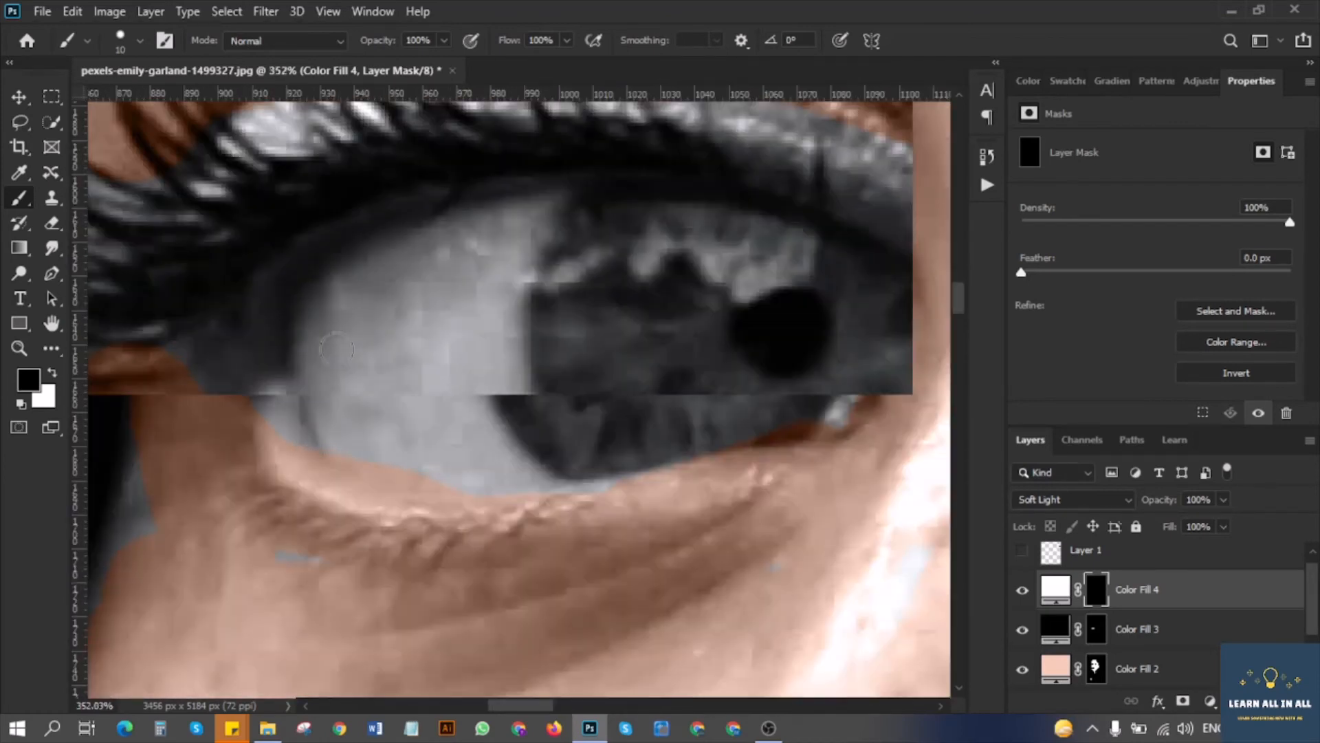
pyautogui.press('x')
pyautogui.moveTo(530, 215)
pyautogui.mouseDown()
pyautogui.moveTo(364, 260)
pyautogui.moveTo(203, 341)
pyautogui.moveTo(395, 284)
pyautogui.moveTo(386, 345)
pyautogui.moveTo(227, 351)
pyautogui.moveTo(497, 361)
pyautogui.mouseUp()
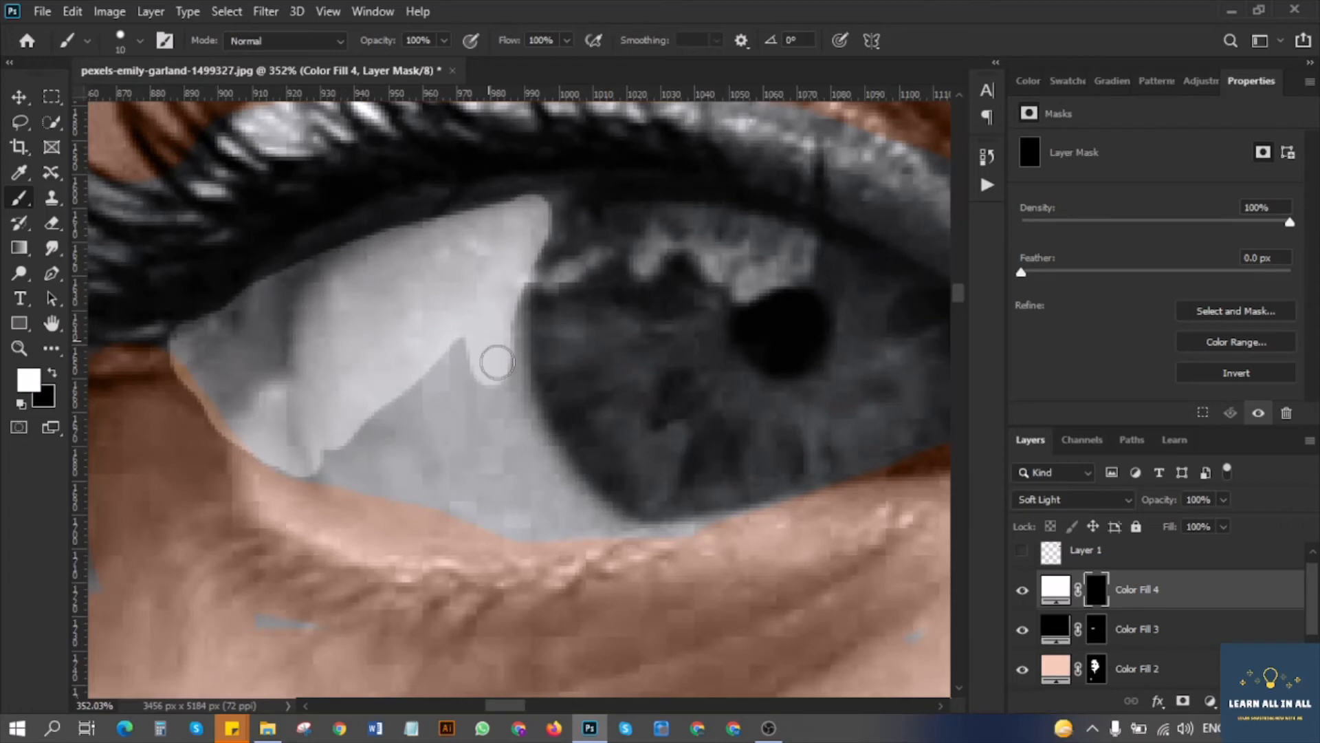
pyautogui.scroll(2, 174, 474)
pyautogui.moveTo(175, 473); pyautogui.dragTo(106, 400)
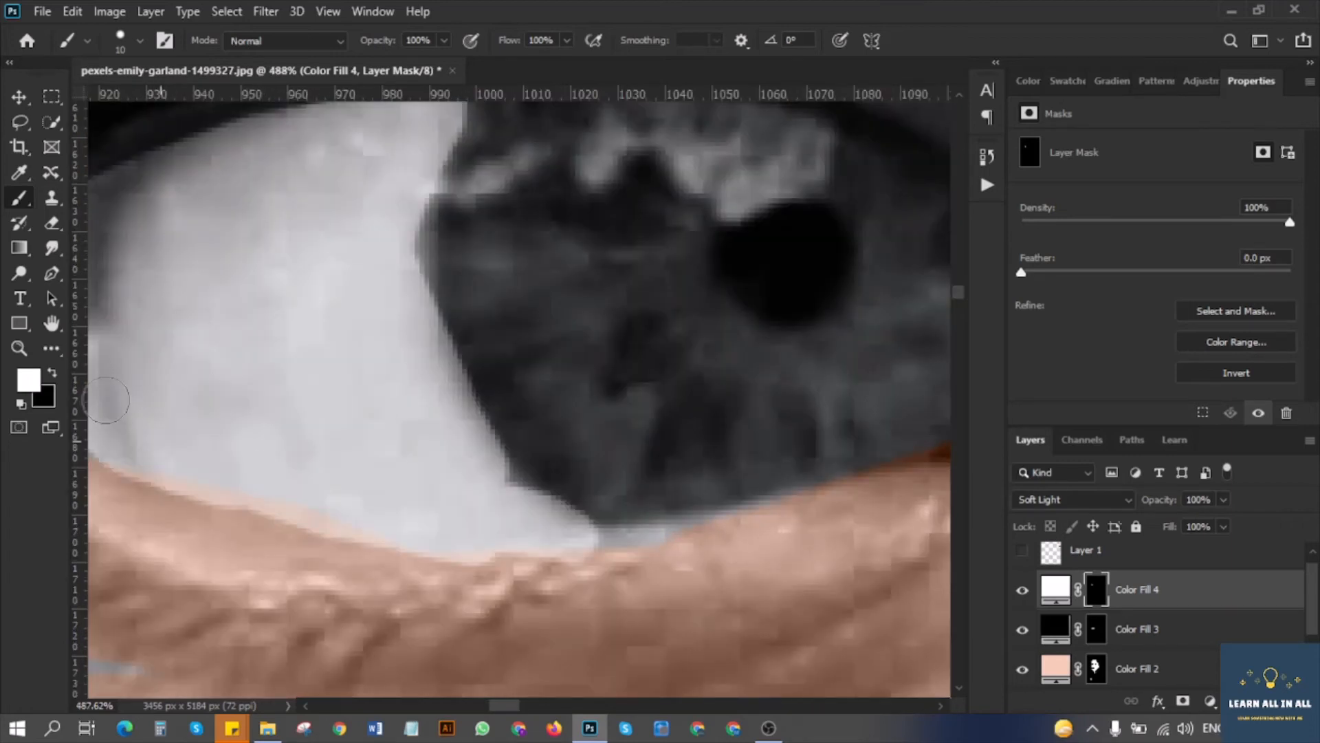
pyautogui.scroll(-5, 571, 463)
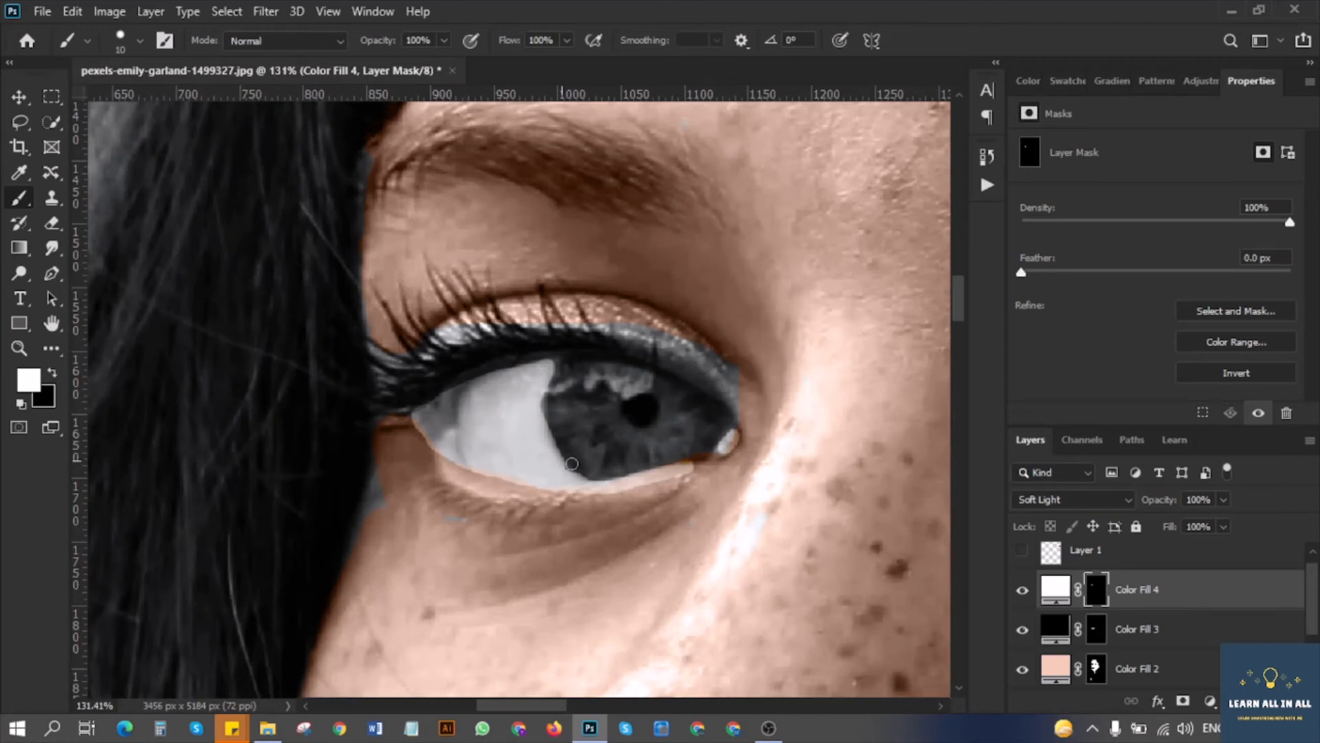
# Try painting black on the skin fill layer's mask along the lower lid below the eye white.
pyautogui.scroll(4, 571, 463)
pyautogui.press('x')
pyautogui.scroll(-2, 1096, 589)
pyautogui.click(1096, 589)
pyautogui.moveTo(678, 501); pyautogui.dragTo(565, 517)
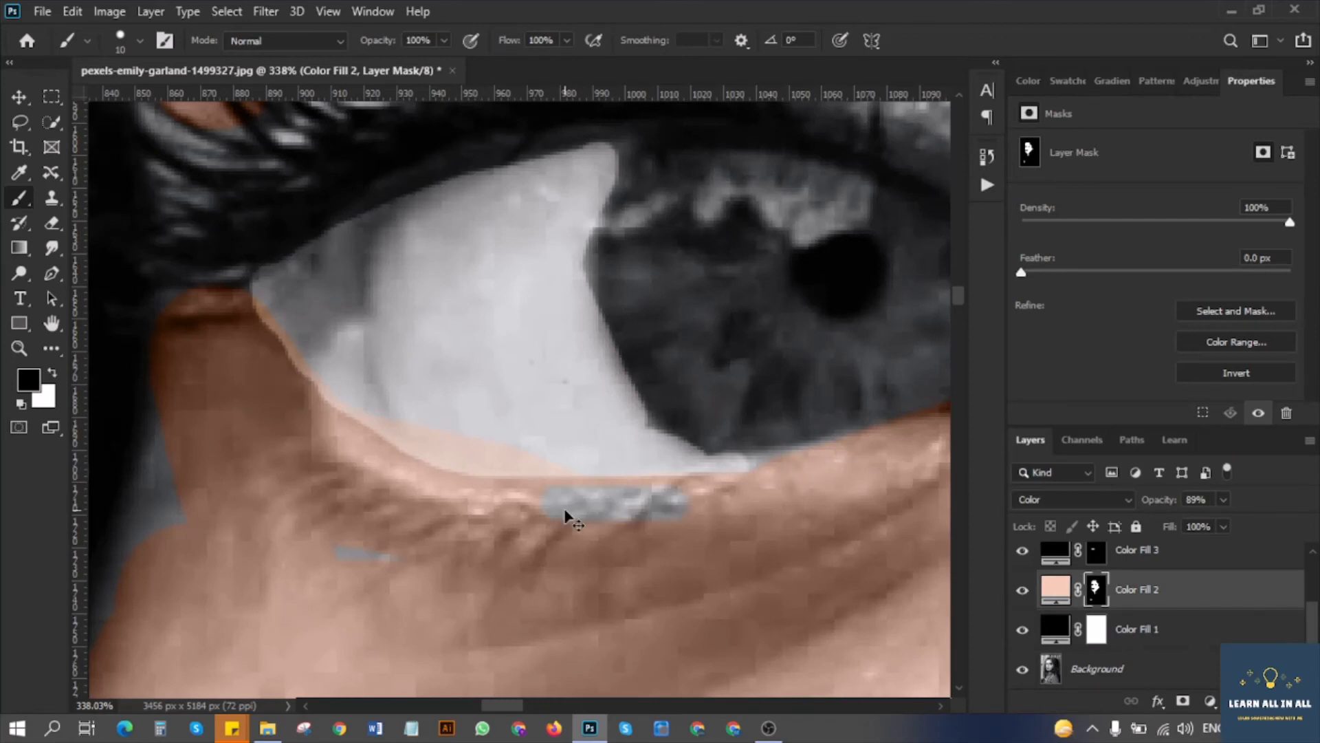
pyautogui.scroll(-5, 565, 517)
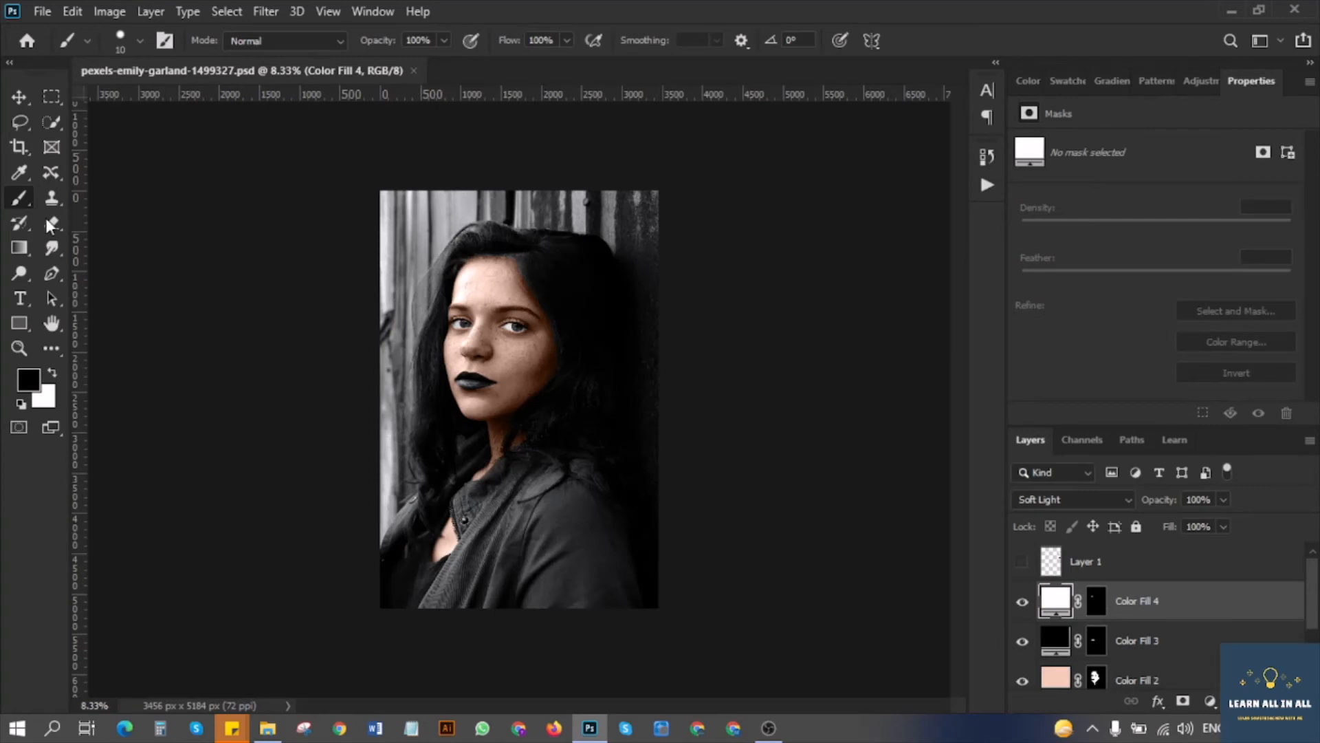
# Paint black on the white fill layer's mask to remove the whitening at the outer corner of the eye on the photo's left.
pyautogui.click(20, 96)
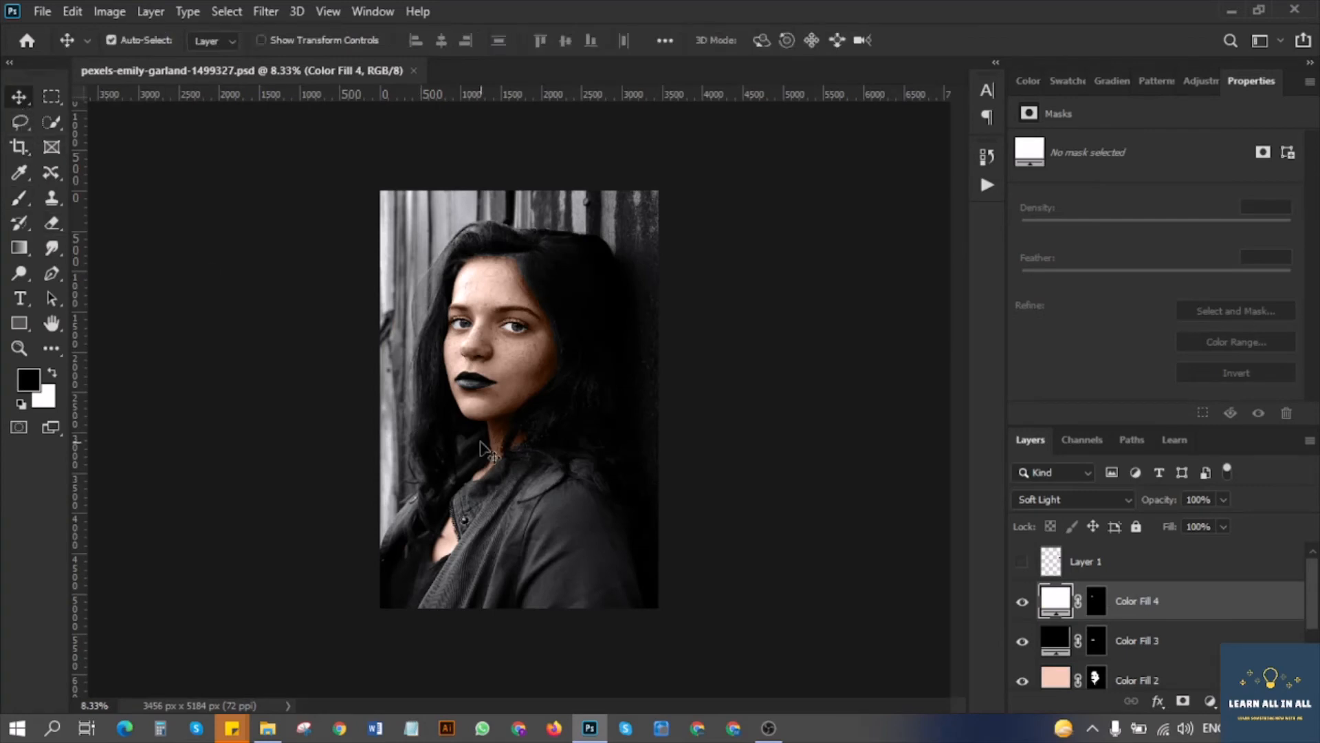
pyautogui.scroll(6, 483, 409)
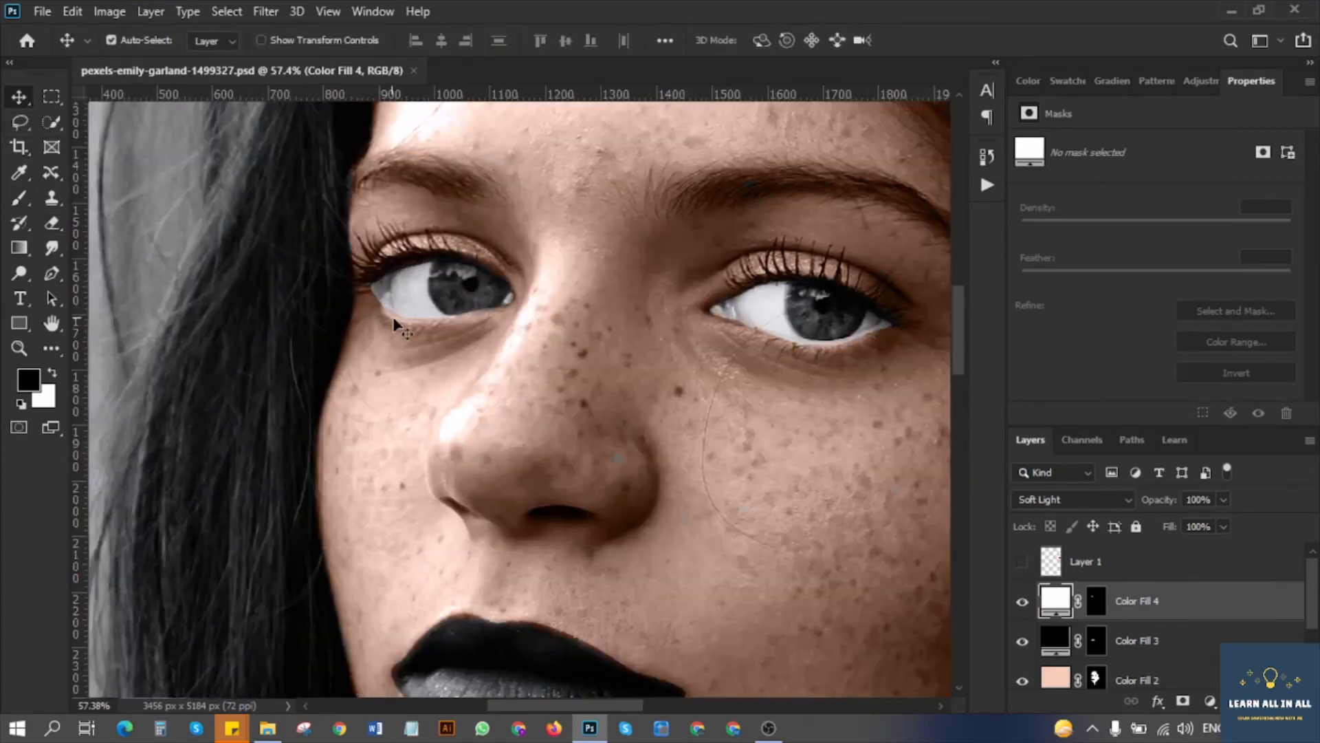
pyautogui.scroll(2, 417, 331)
pyautogui.press('b')
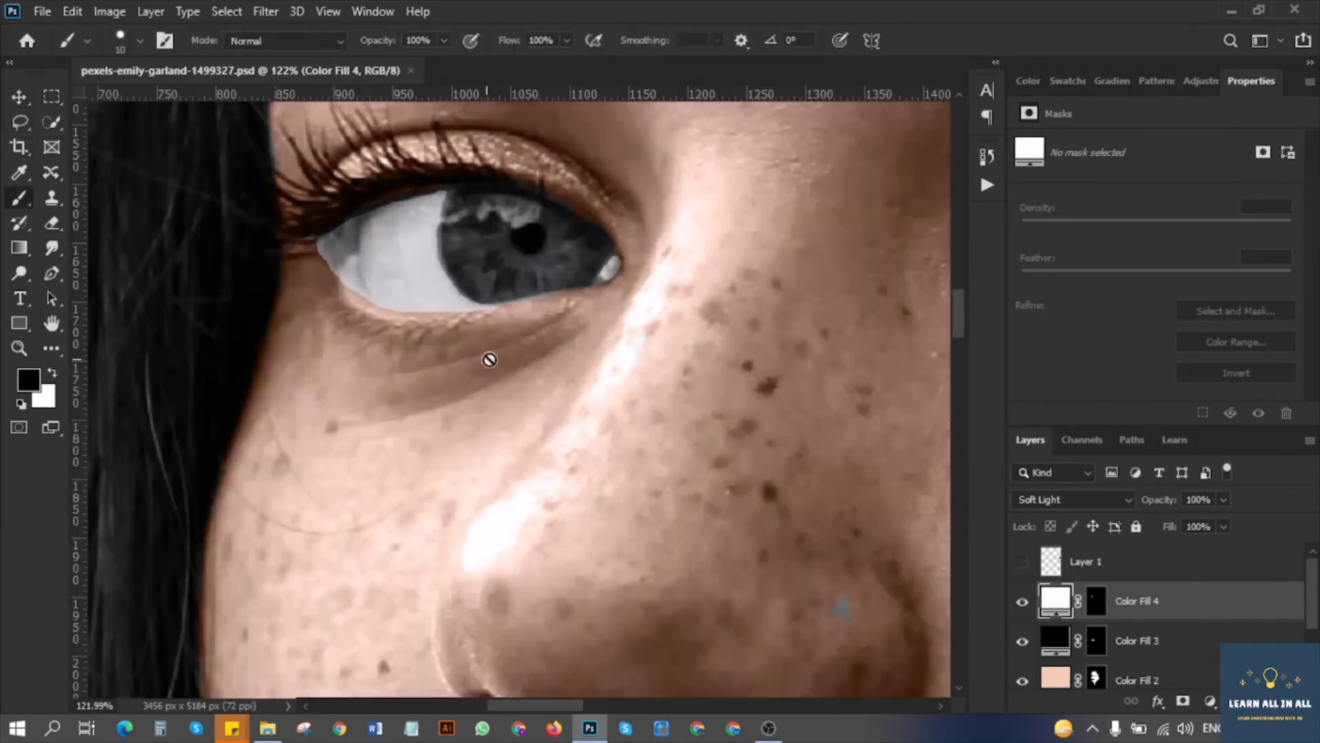
pyautogui.click(1096, 600)
pyautogui.scroll(4, 368, 297)
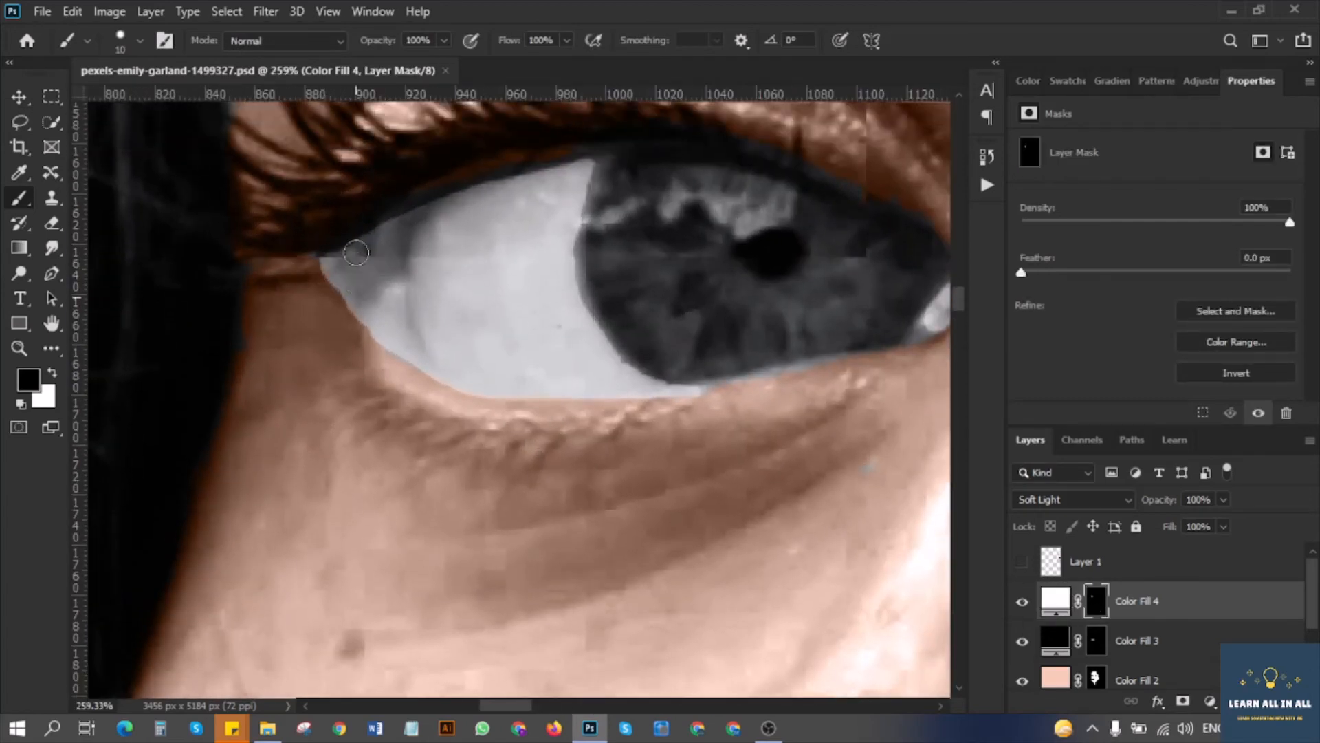
pyautogui.scroll(2, 368, 297)
pyautogui.press('x')
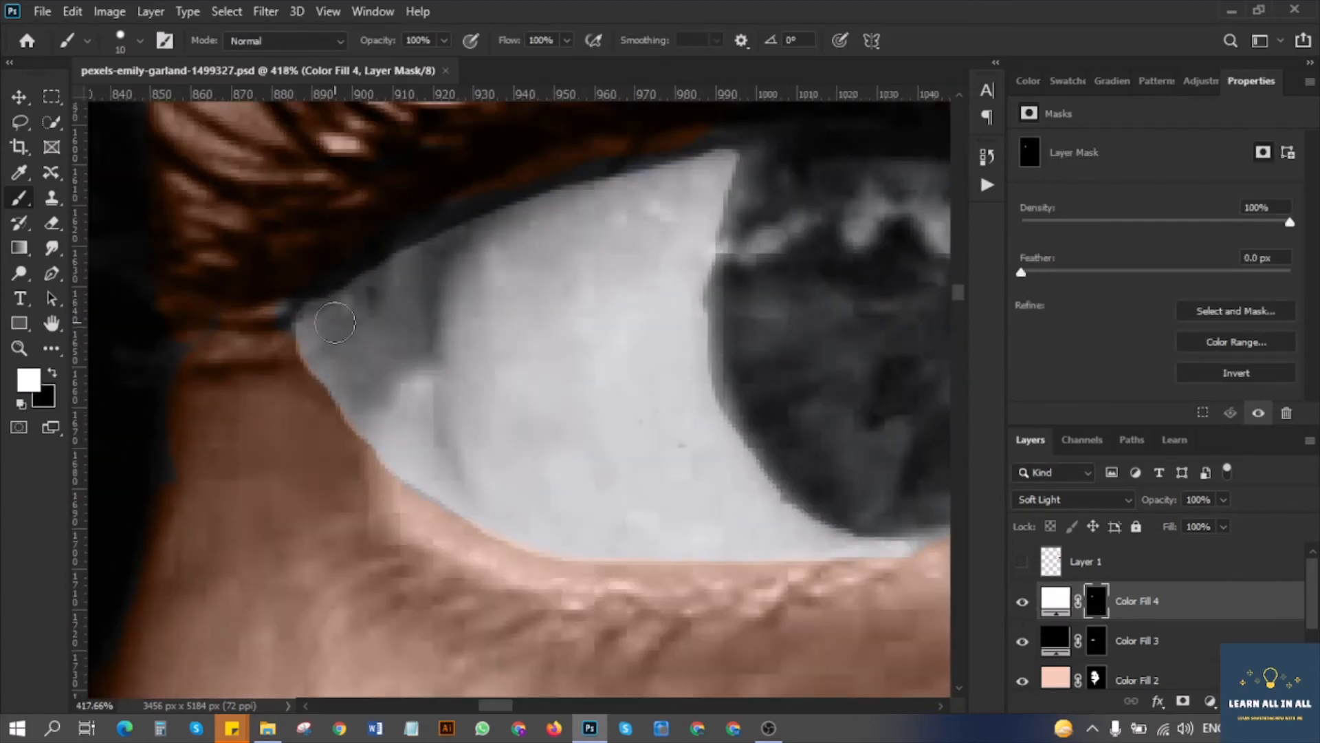
pyautogui.press('x')
pyautogui.moveTo(332, 315)
pyautogui.mouseDown()
pyautogui.moveTo(326, 385)
pyautogui.moveTo(363, 468)
pyautogui.moveTo(333, 284)
pyautogui.moveTo(431, 227)
pyautogui.moveTo(350, 272)
pyautogui.moveTo(353, 427)
pyautogui.mouseUp()
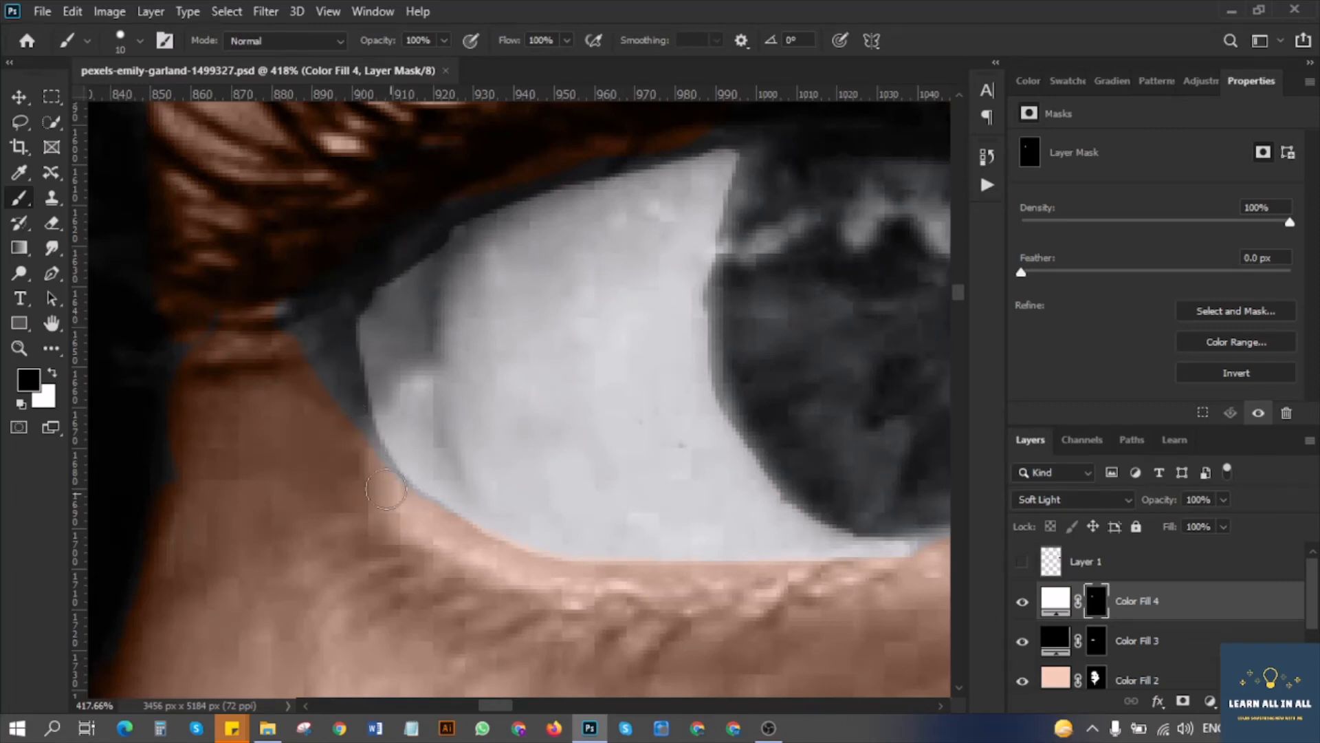
# Paint white on the Color Fill 2 mask to extend the skin color into the same eye's outer corner.
pyautogui.hotkey('alt', '[')
pyautogui.hotkey('alt', '[')
pyautogui.press('c')
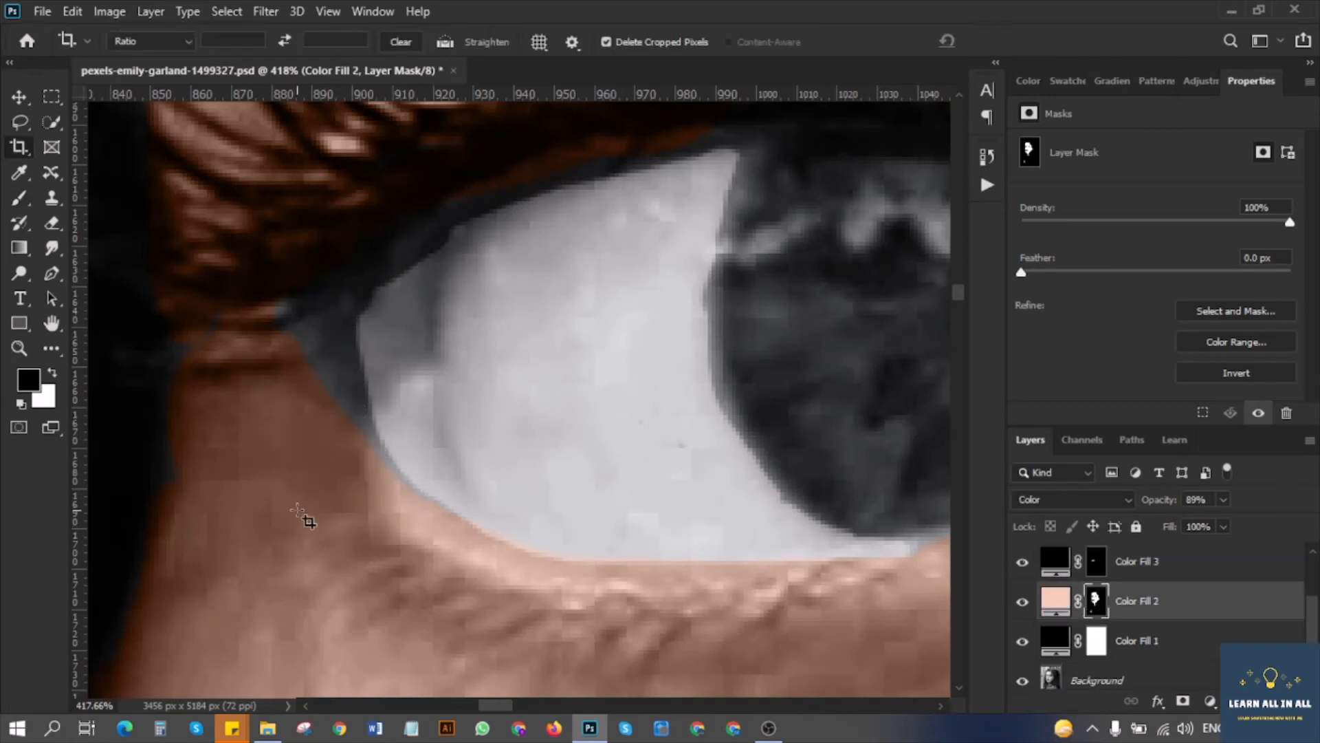
pyautogui.press('b')
pyautogui.press('x')
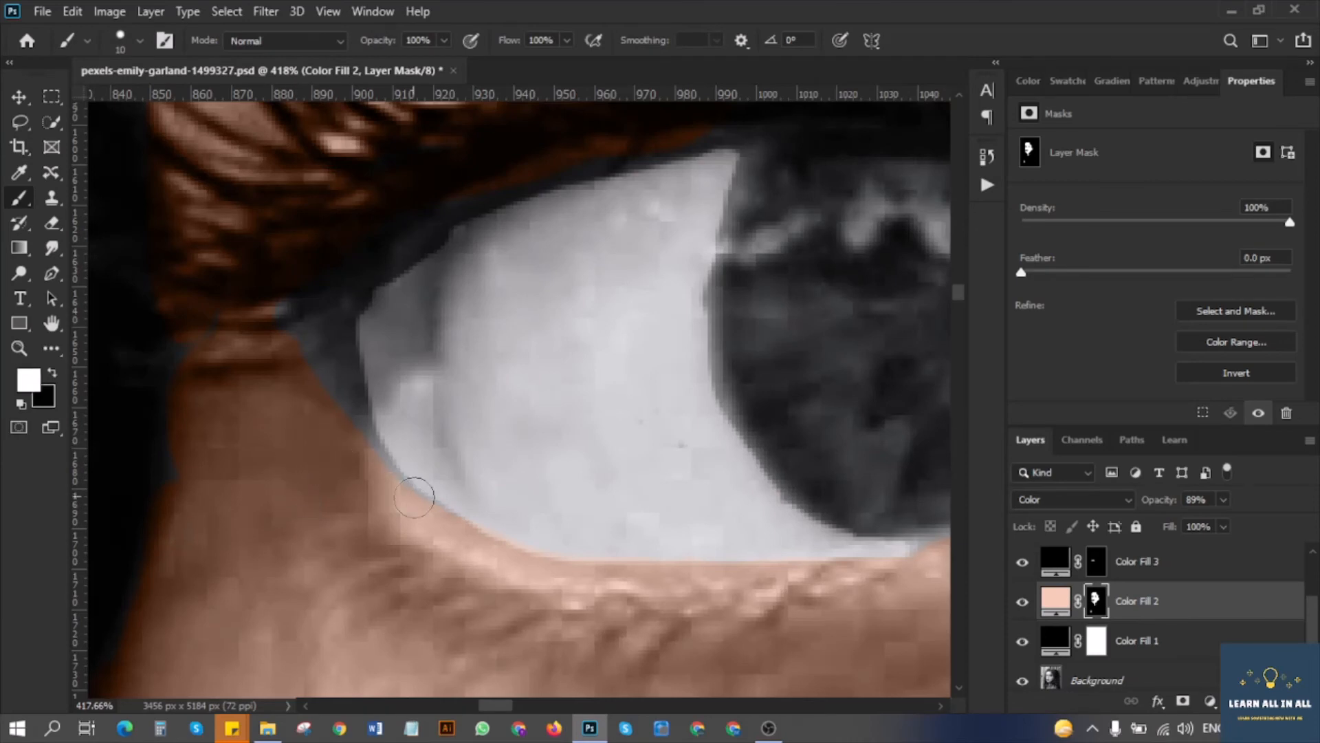
pyautogui.moveTo(307, 304)
pyautogui.mouseDown()
pyautogui.moveTo(340, 347)
pyautogui.moveTo(347, 294)
pyautogui.moveTo(350, 392)
pyautogui.mouseUp()
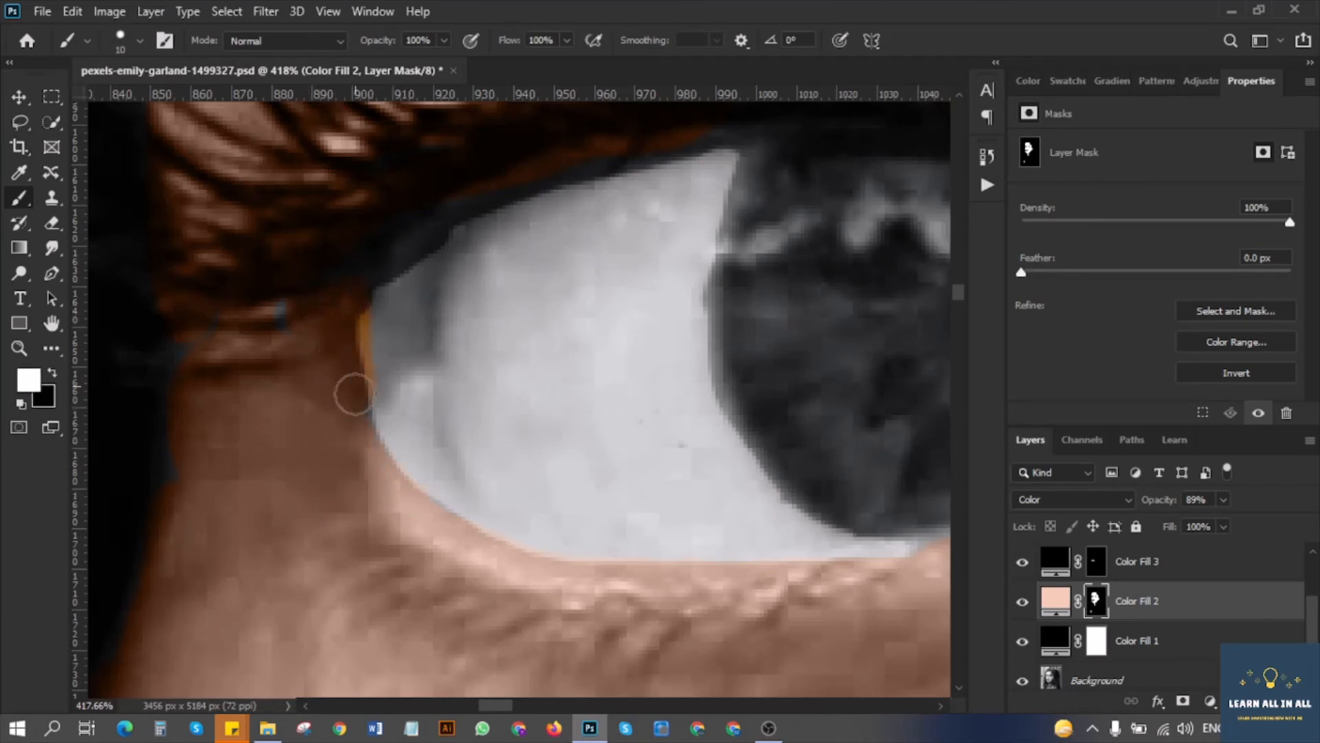
pyautogui.press('x')
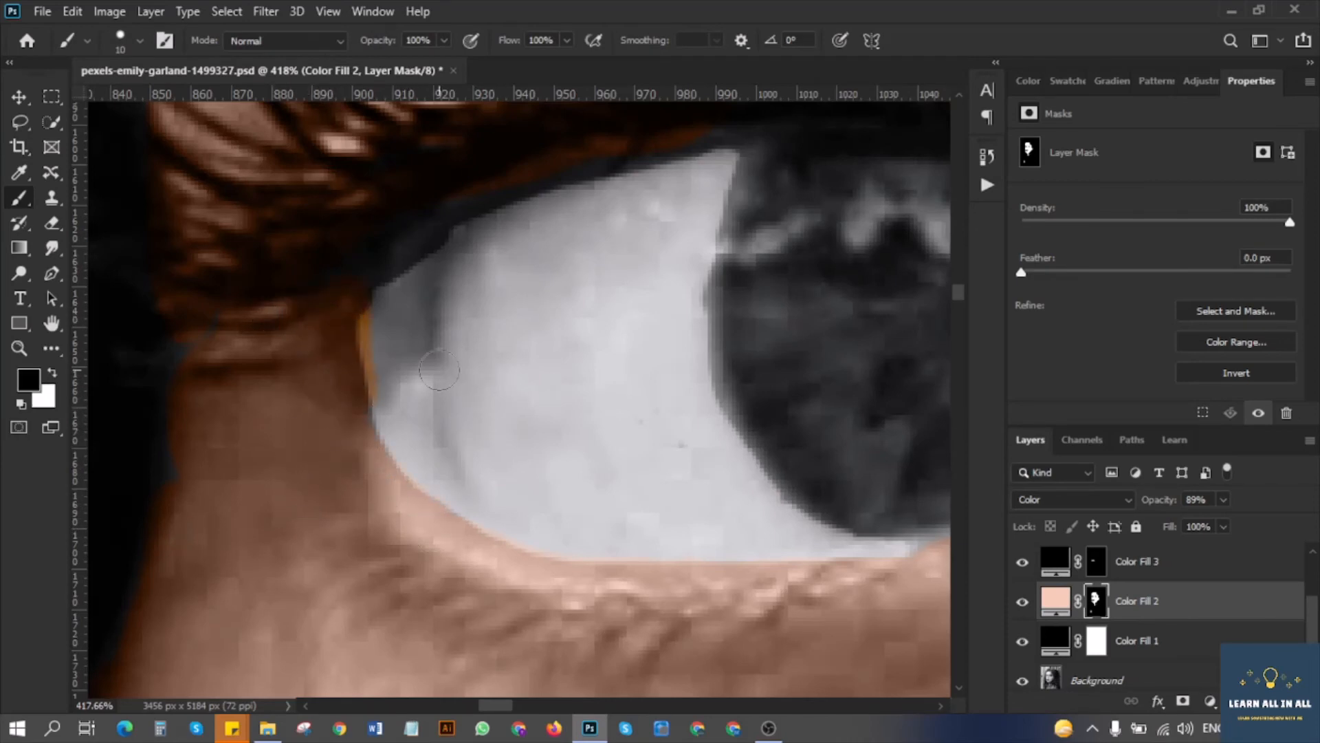
# Add a Solid Color fill layer in light blue (39c2ea) above the white fill layer.
pyautogui.scroll(-10, 386, 395)
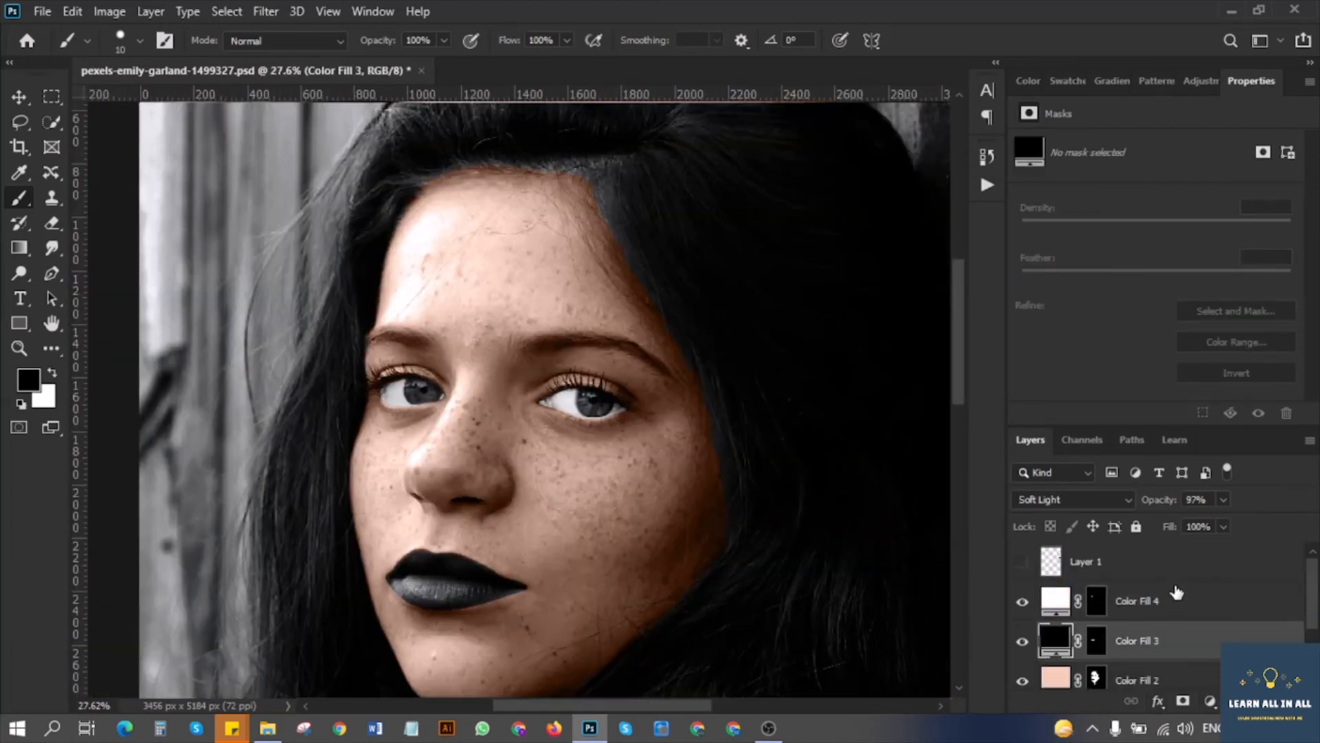
pyautogui.click(1209, 709)
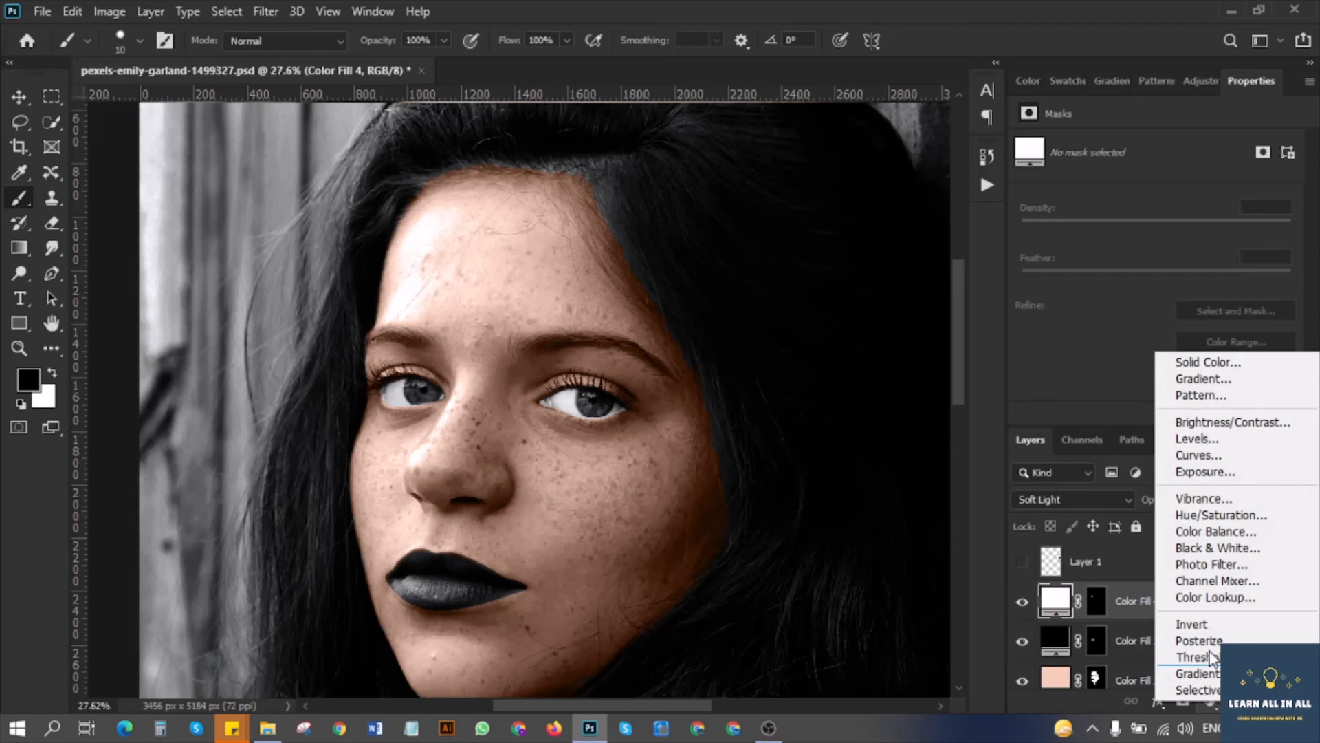
pyautogui.click(1198, 363)
pyautogui.click(798, 405)
pyautogui.moveTo(716, 360)
pyautogui.mouseDown()
pyautogui.moveTo(674, 363)
pyautogui.moveTo(679, 385)
pyautogui.moveTo(713, 306)
pyautogui.mouseUp()
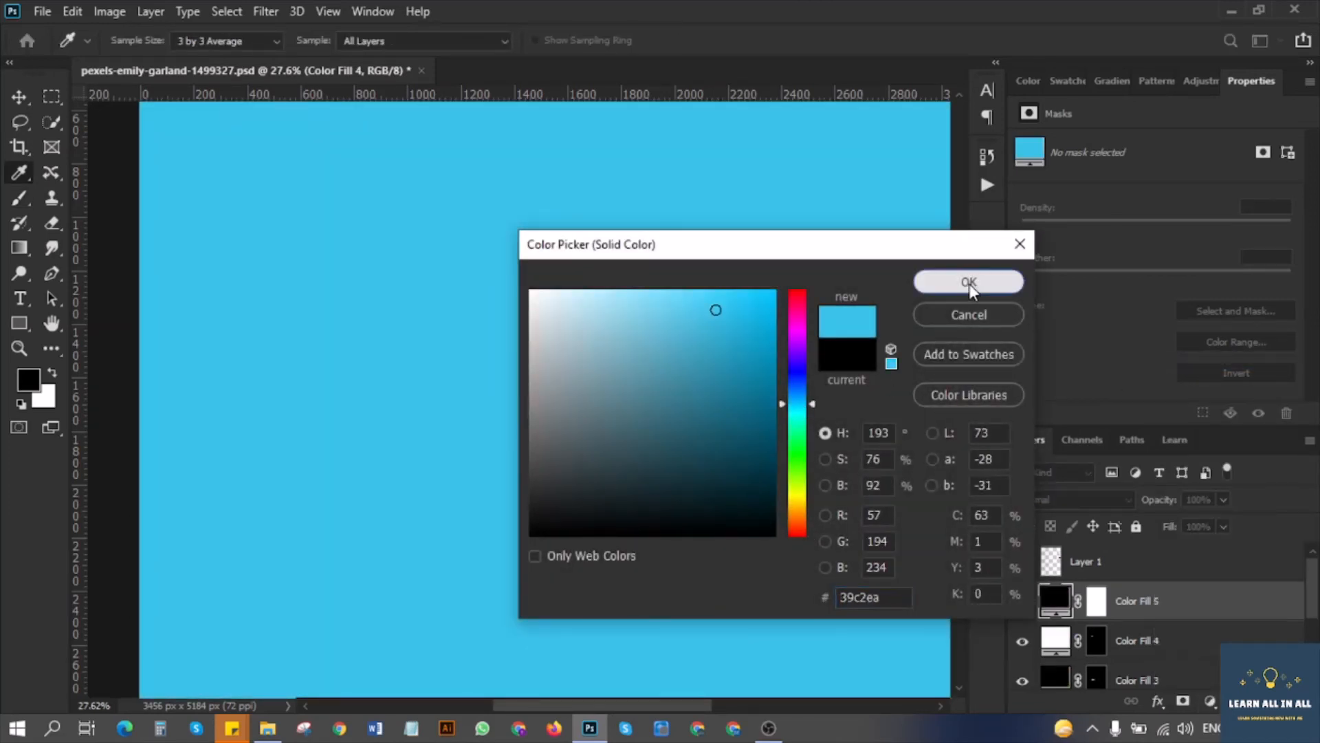
pyautogui.click(969, 281)
# Set the blue fill layer's blend mode to Color and invert its mask to black.
pyautogui.click(1073, 499)
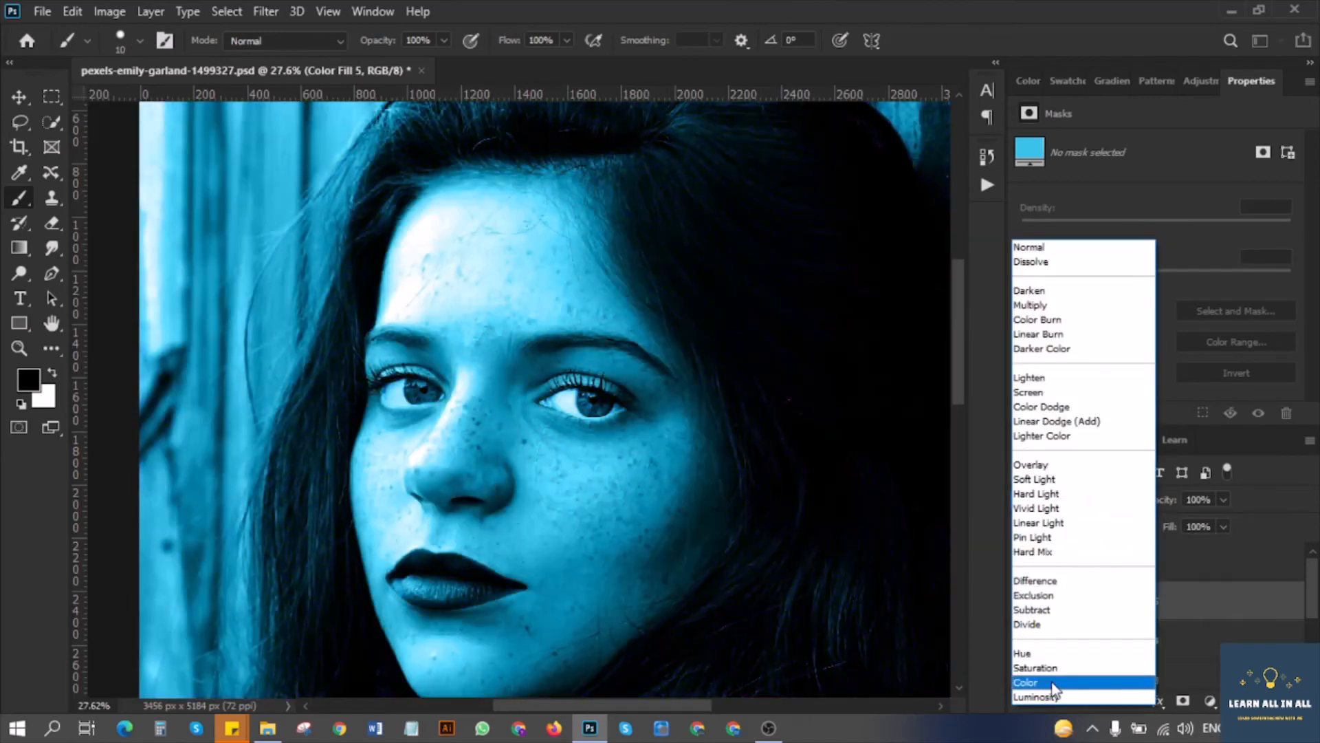
pyautogui.click(1052, 683)
pyautogui.click(1099, 608)
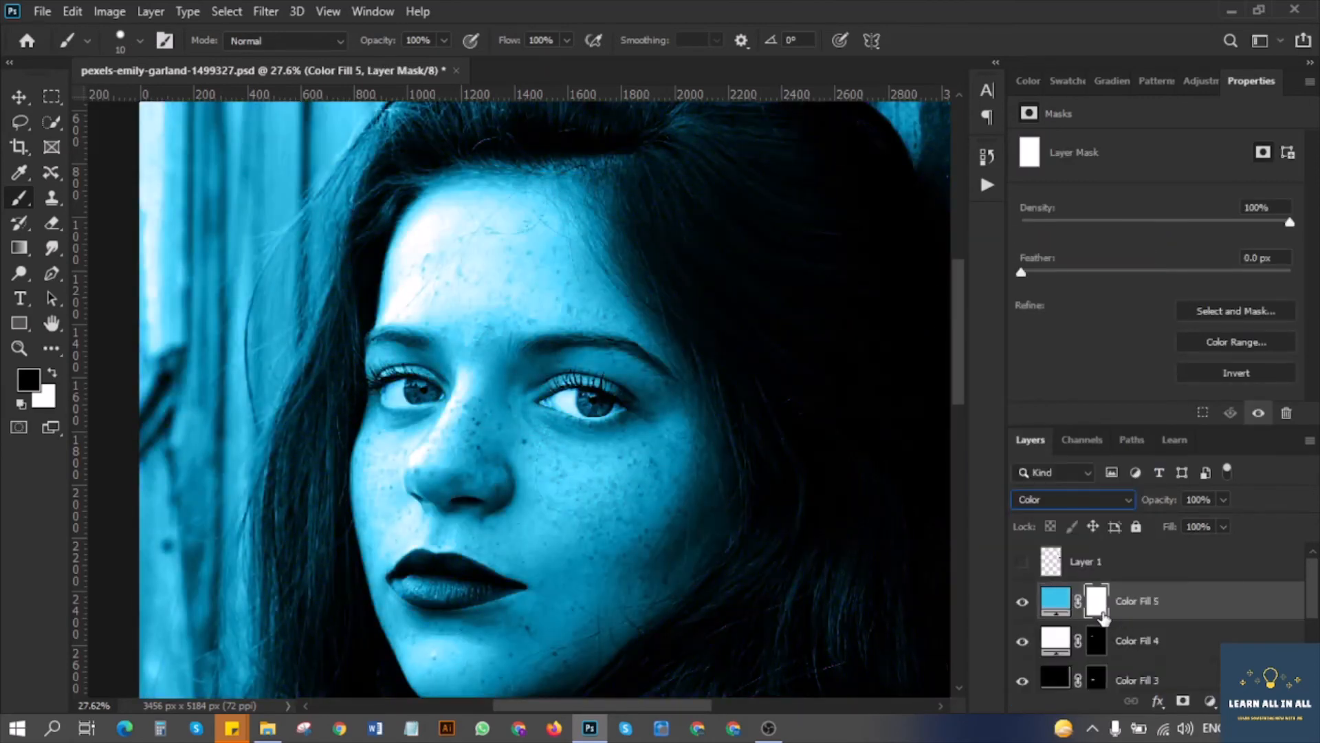
pyautogui.hotkey('ctrl', 'i')
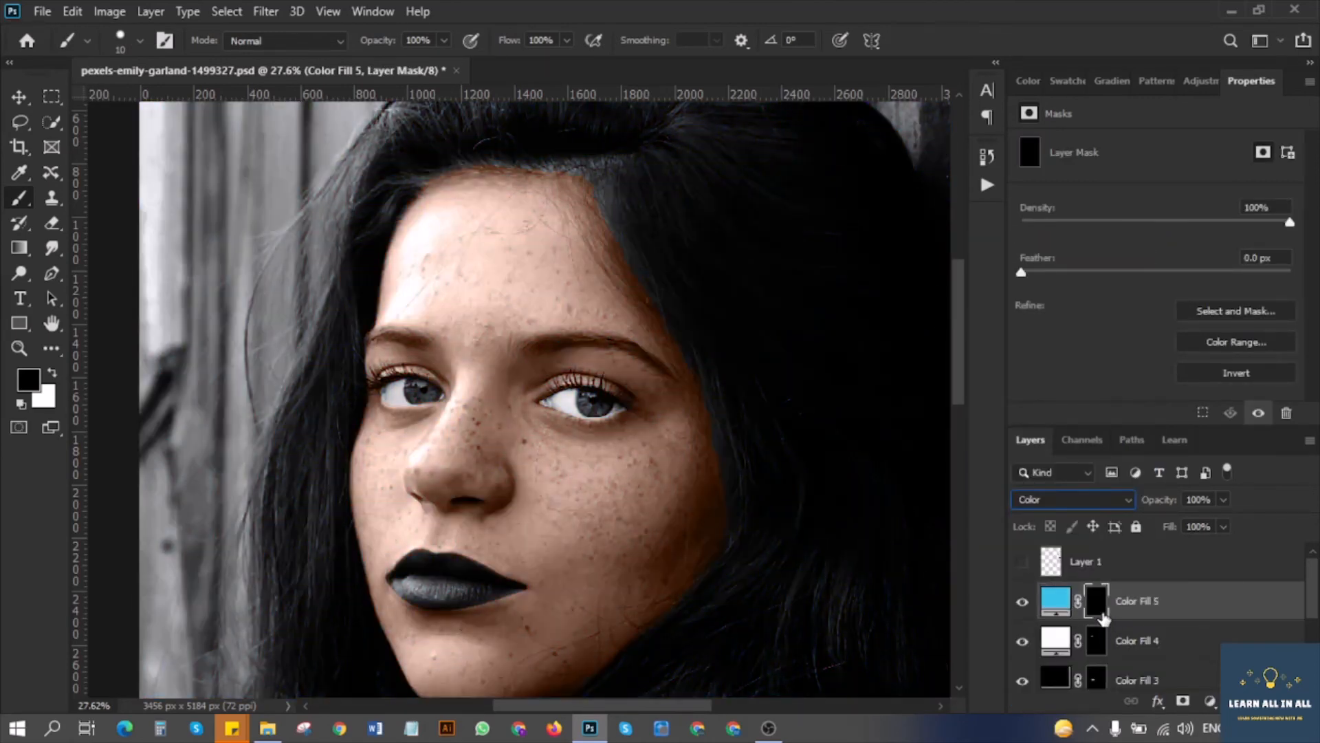
# With a 10 px brush, paint white on the blue fill's mask around the pupil of the eye on the photo's left.
pyautogui.click(19, 96)
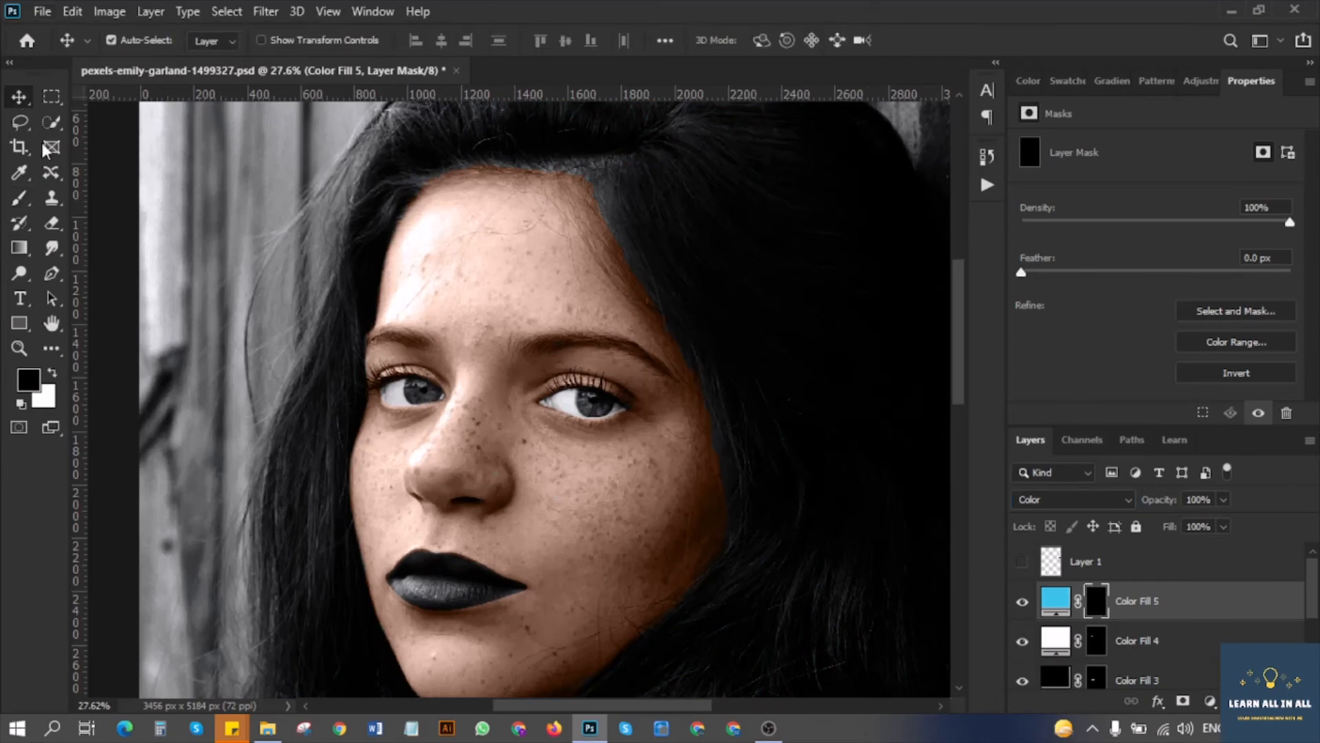
pyautogui.scroll(10, 524, 426)
pyautogui.scroll(4, 252, 356)
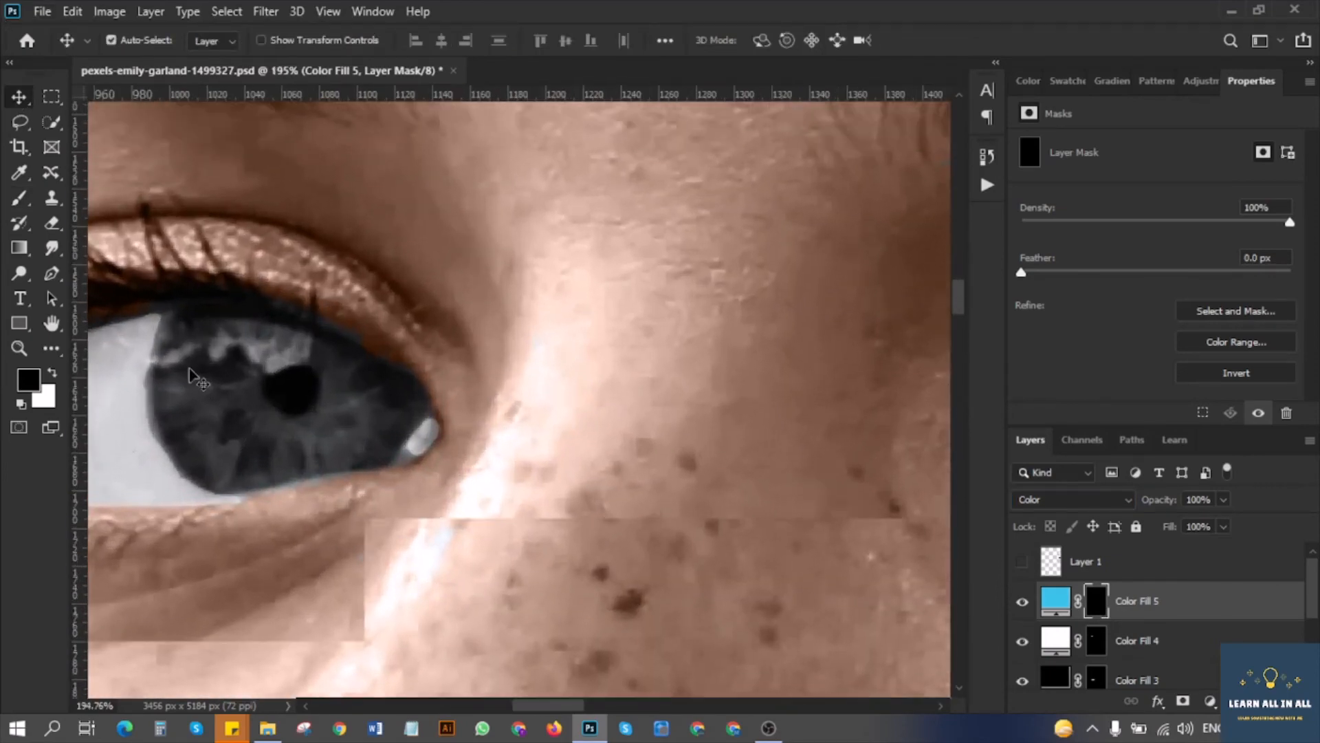
pyautogui.press('b')
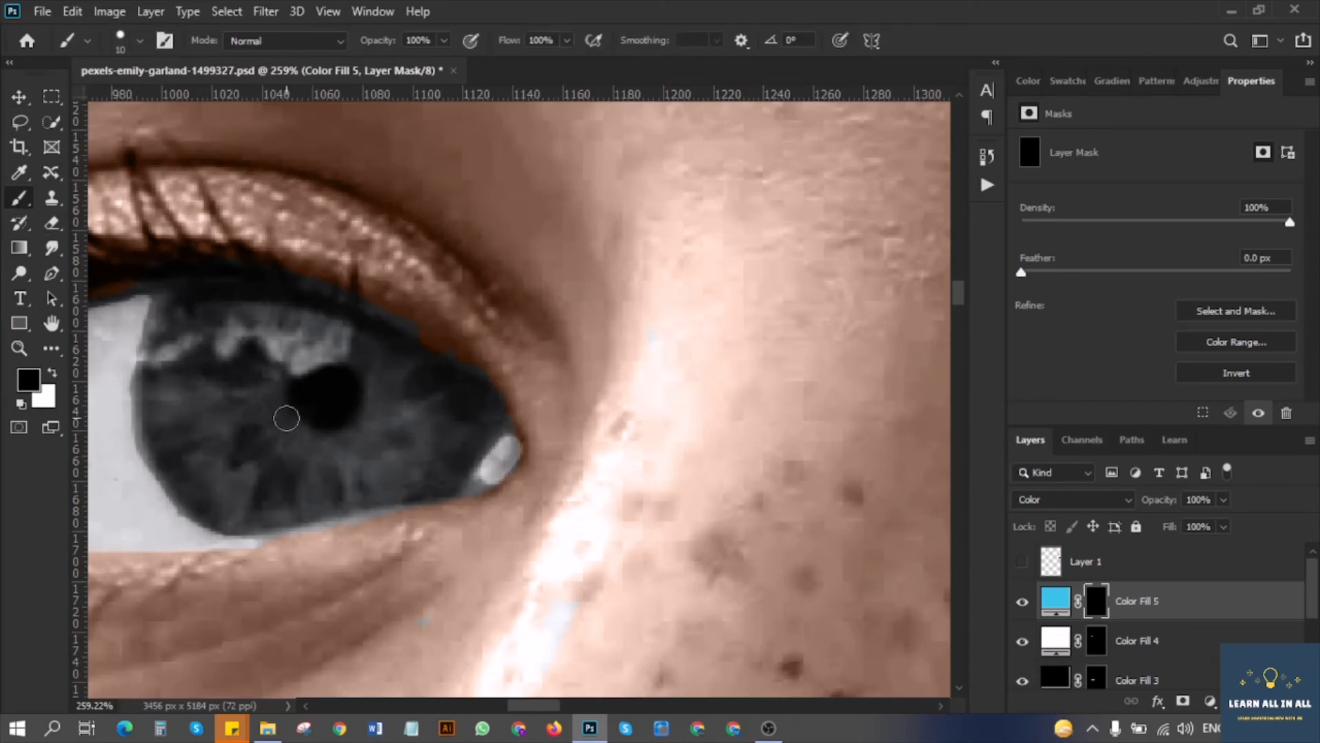
pyautogui.scroll(3, 285, 416)
pyautogui.press('x')
pyautogui.moveTo(249, 316)
pyautogui.mouseDown()
pyautogui.moveTo(319, 308)
pyautogui.moveTo(280, 269)
pyautogui.moveTo(375, 305)
pyautogui.mouseUp()
pyautogui.moveTo(433, 392)
pyautogui.mouseDown()
pyautogui.moveTo(293, 404)
pyautogui.moveTo(409, 436)
pyautogui.moveTo(416, 363)
pyautogui.mouseUp()
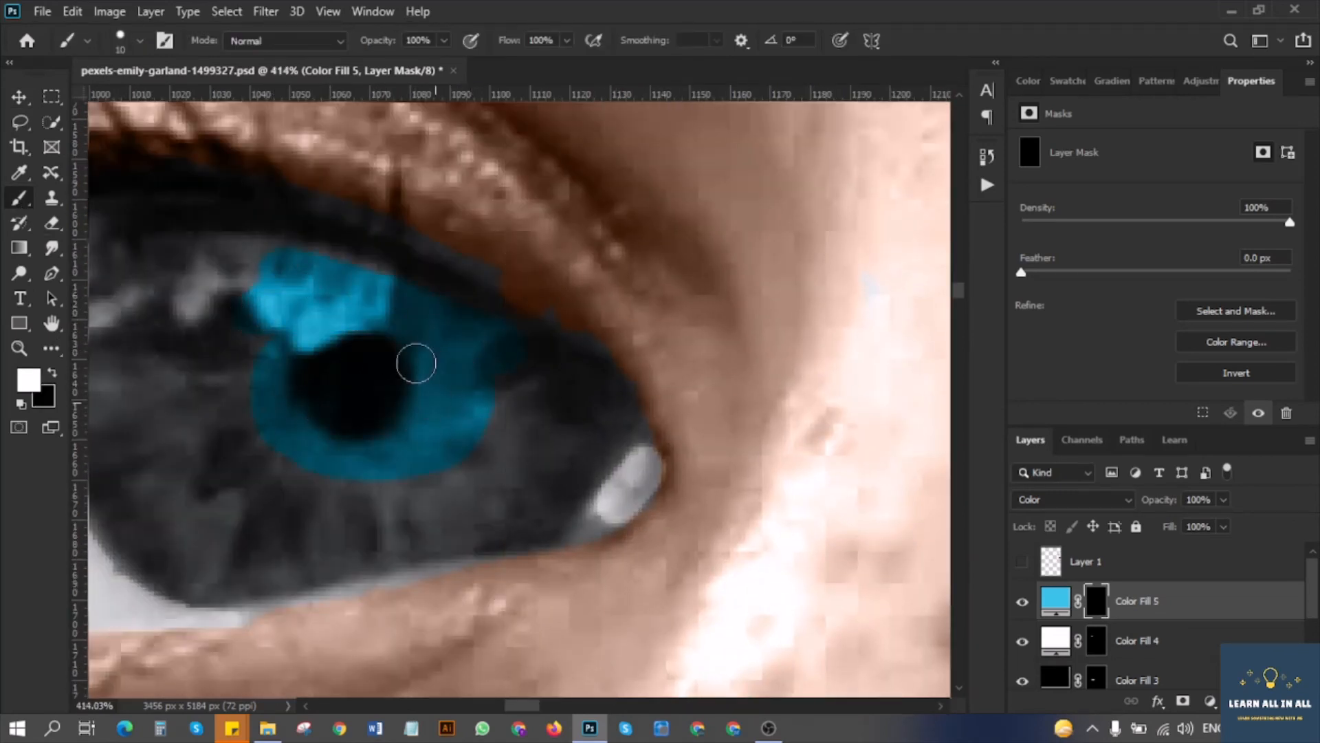
# Paint white on the mask over the rest of the same iris, out to its edges.
pyautogui.moveTo(244, 273)
pyautogui.mouseDown()
pyautogui.moveTo(545, 385)
pyautogui.moveTo(530, 481)
pyautogui.moveTo(570, 414)
pyautogui.mouseUp()
pyautogui.scroll(-3, 314, 512)
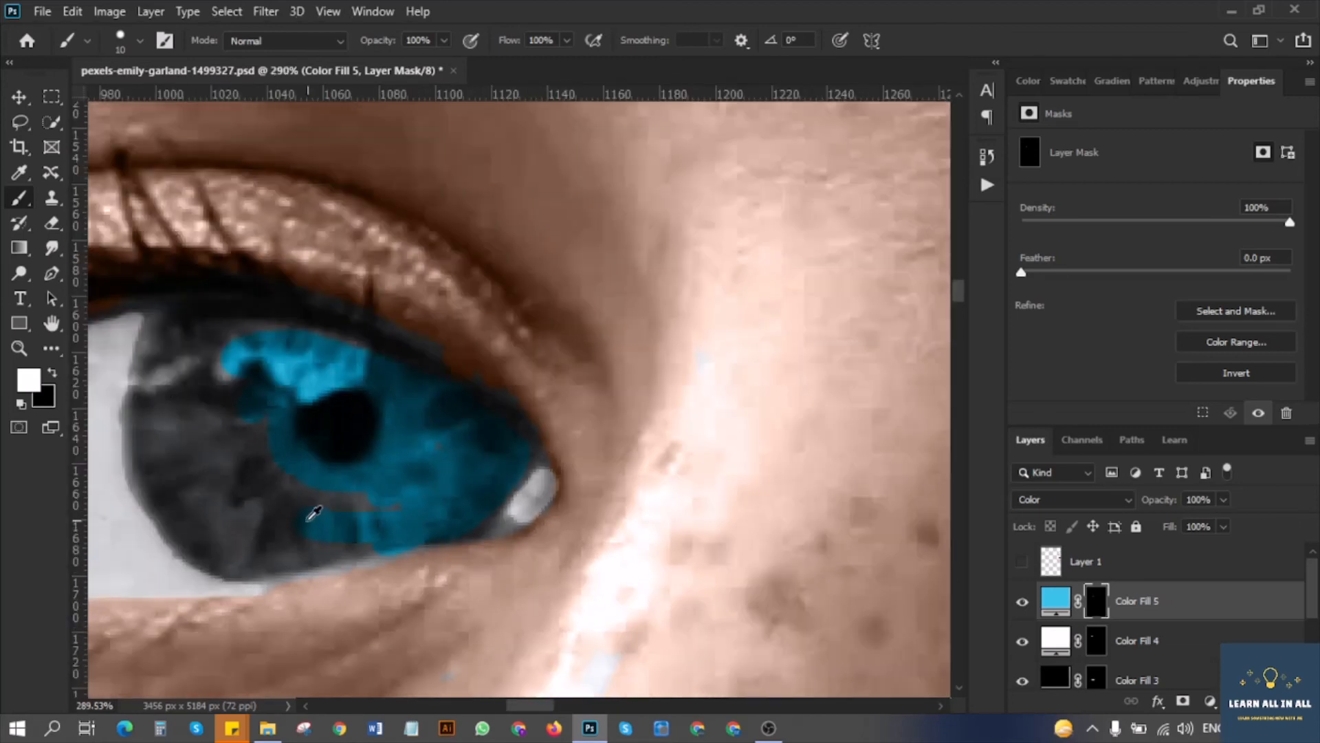
pyautogui.moveTo(164, 331)
pyautogui.mouseDown()
pyautogui.moveTo(158, 423)
pyautogui.moveTo(145, 388)
pyautogui.moveTo(187, 350)
pyautogui.mouseUp()
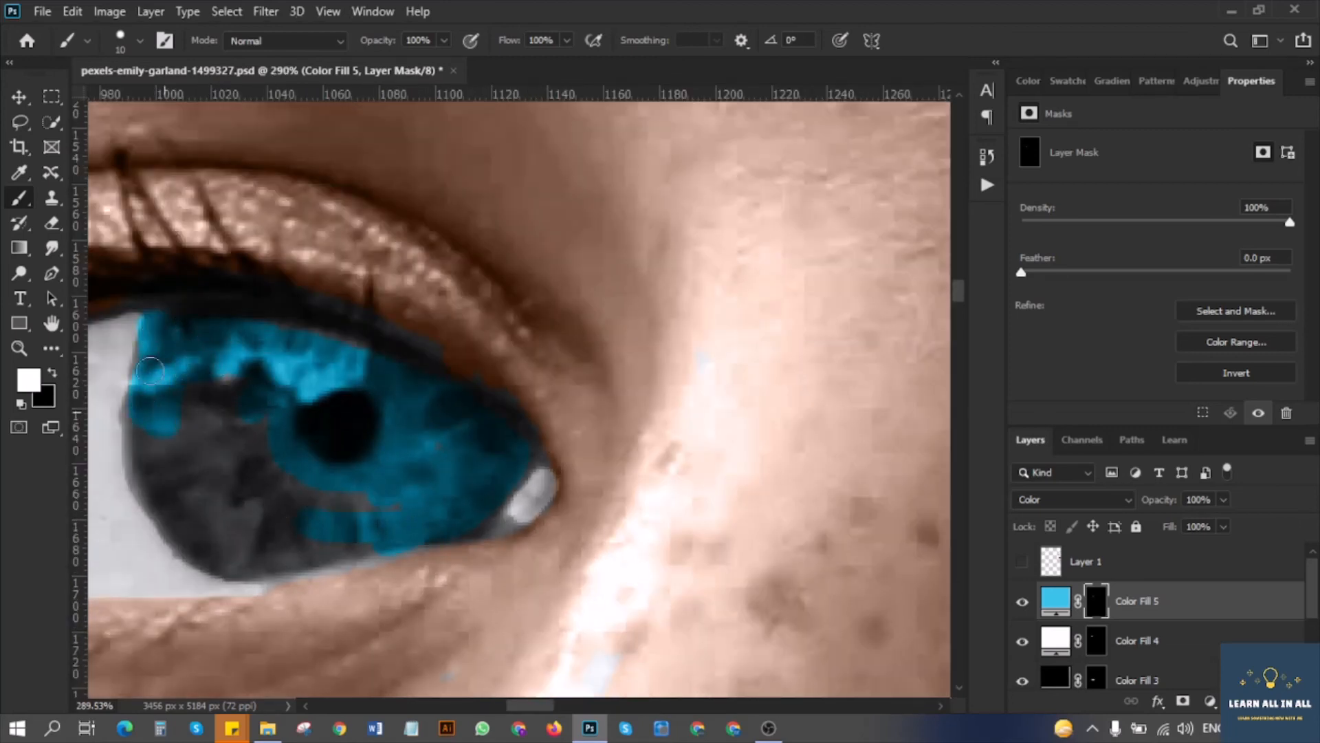
pyautogui.moveTo(175, 459)
pyautogui.mouseDown()
pyautogui.moveTo(136, 435)
pyautogui.moveTo(178, 469)
pyautogui.moveTo(142, 405)
pyautogui.moveTo(140, 342)
pyautogui.moveTo(133, 391)
pyautogui.moveTo(191, 401)
pyautogui.moveTo(212, 436)
pyautogui.moveTo(245, 424)
pyautogui.moveTo(277, 524)
pyautogui.moveTo(205, 537)
pyautogui.moveTo(266, 527)
pyautogui.mouseUp()
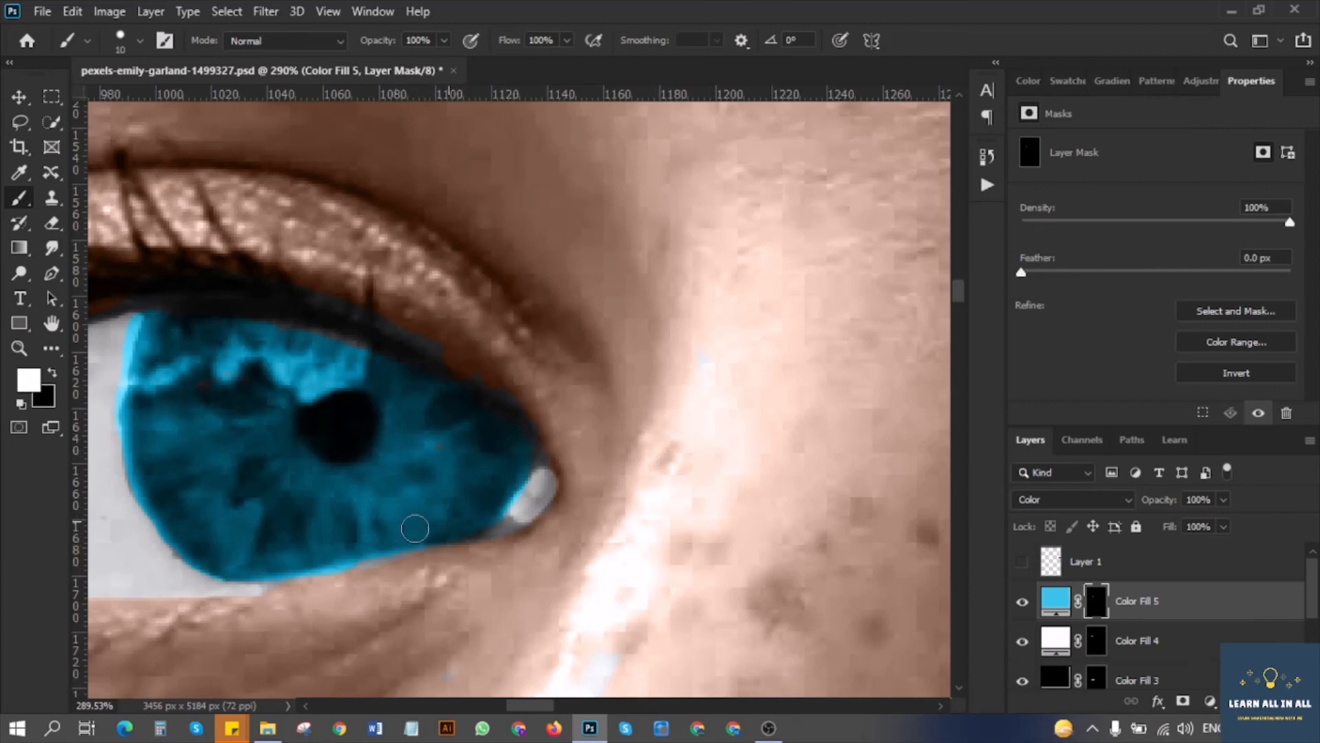
# Paint black on the mask to trim the blue spilled past the iris edge onto the eye white.
pyautogui.press('x')
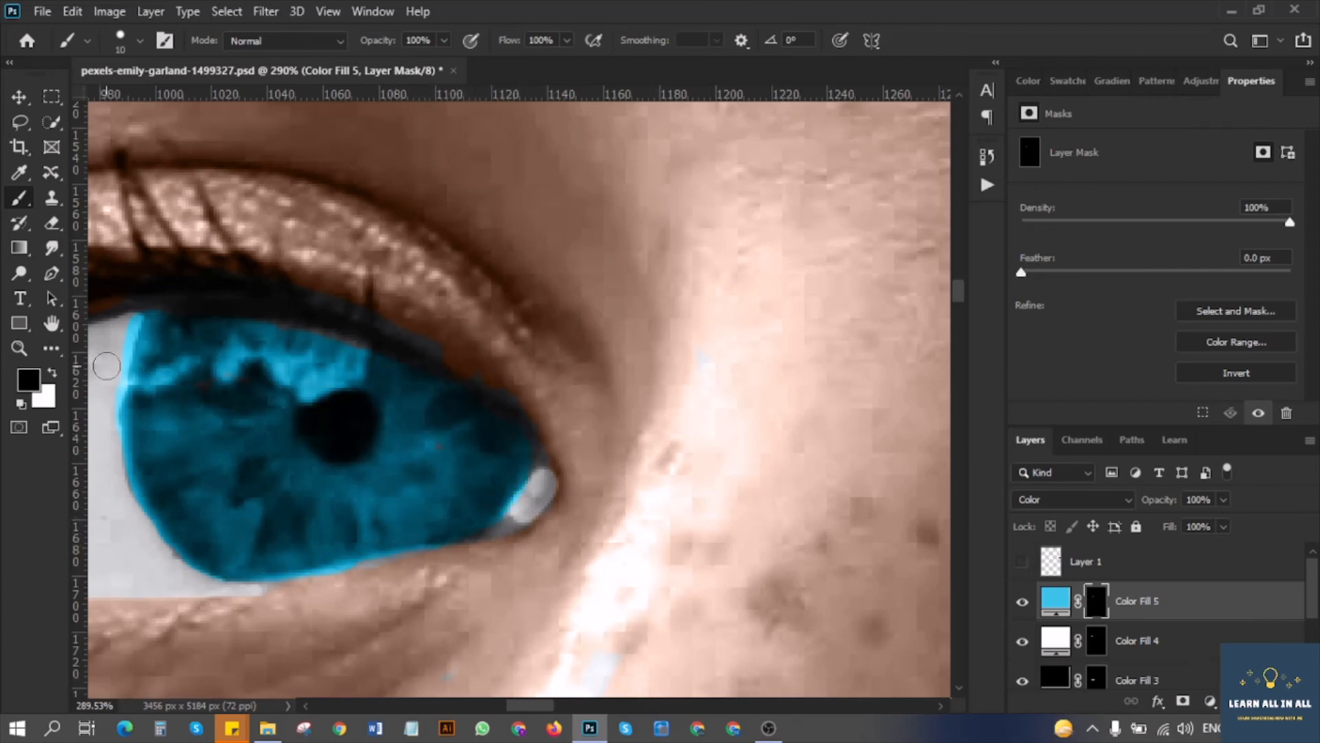
pyautogui.moveTo(110, 349)
pyautogui.mouseDown()
pyautogui.moveTo(118, 507)
pyautogui.moveTo(144, 496)
pyautogui.mouseUp()
pyautogui.scroll(3, 144, 496)
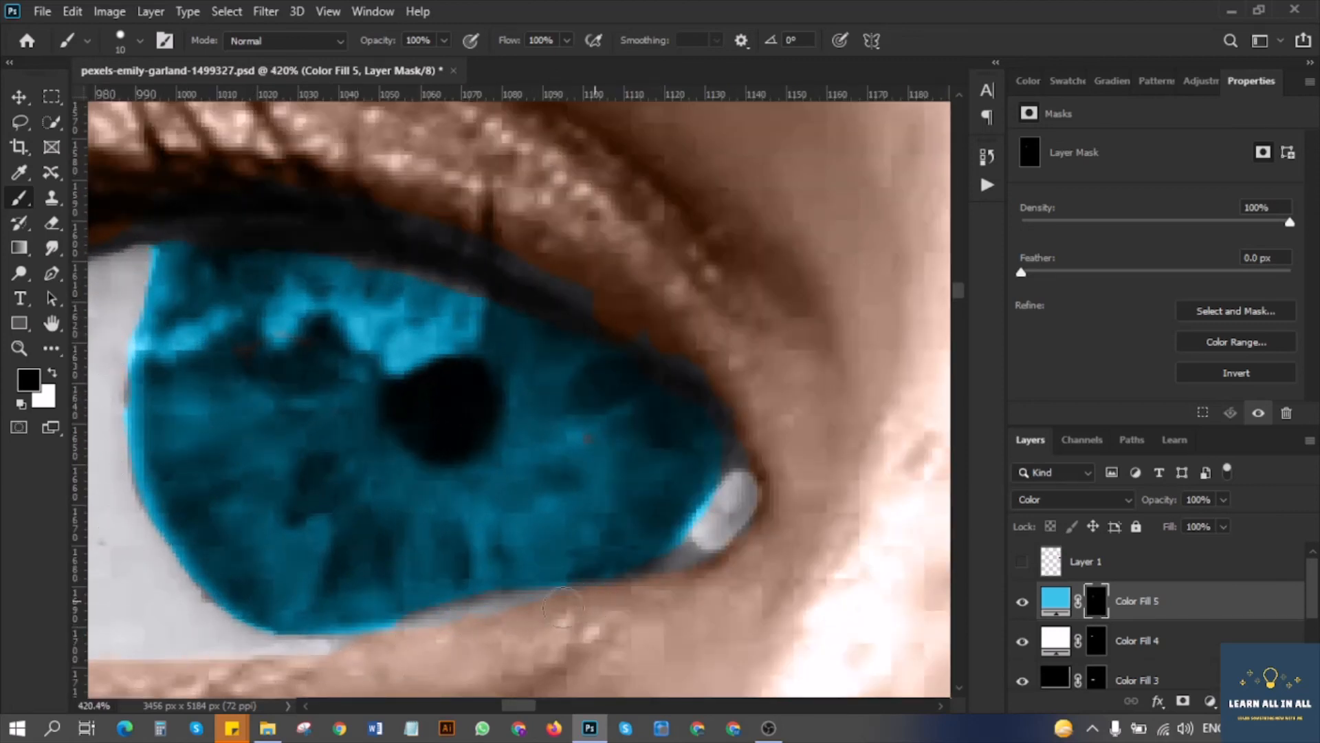
# Paint white on the blue fill's mask over the whole iris of the eye on the photo's right.
pyautogui.scroll(-10, 388, 488)
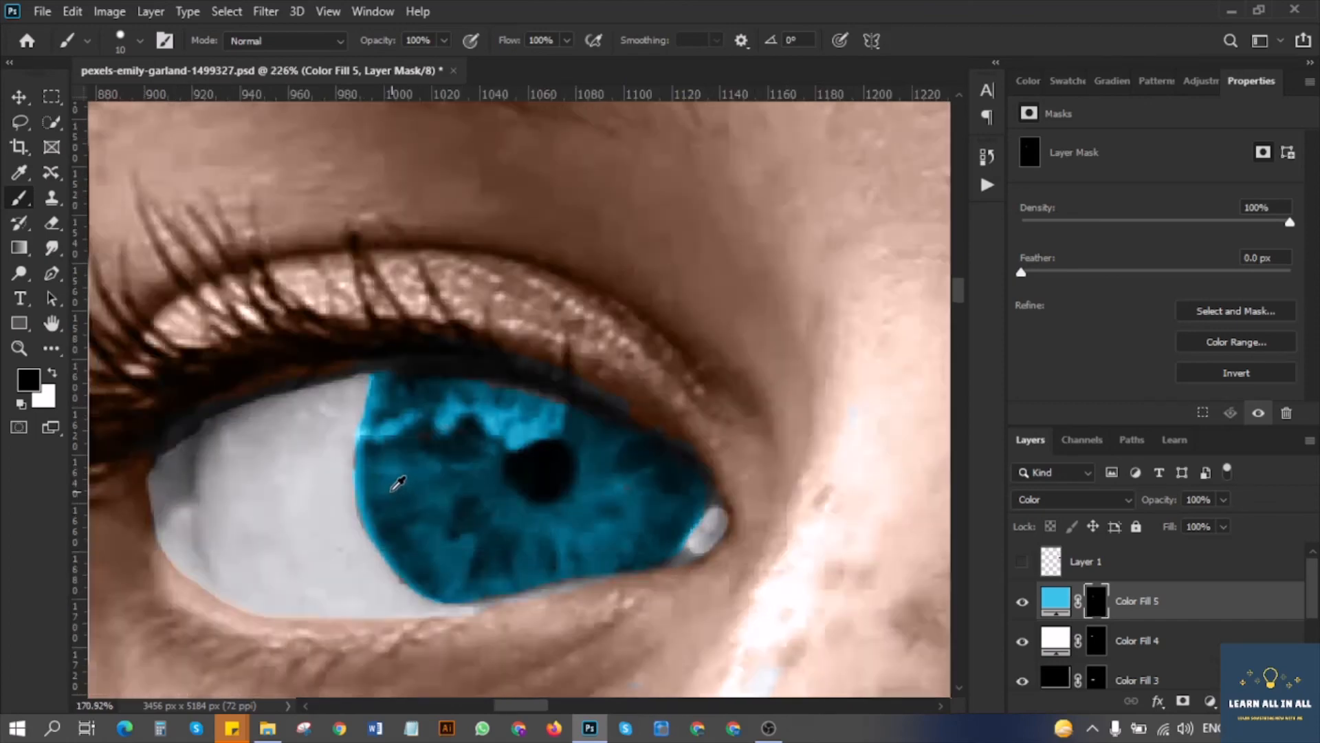
pyautogui.scroll(8, 670, 540)
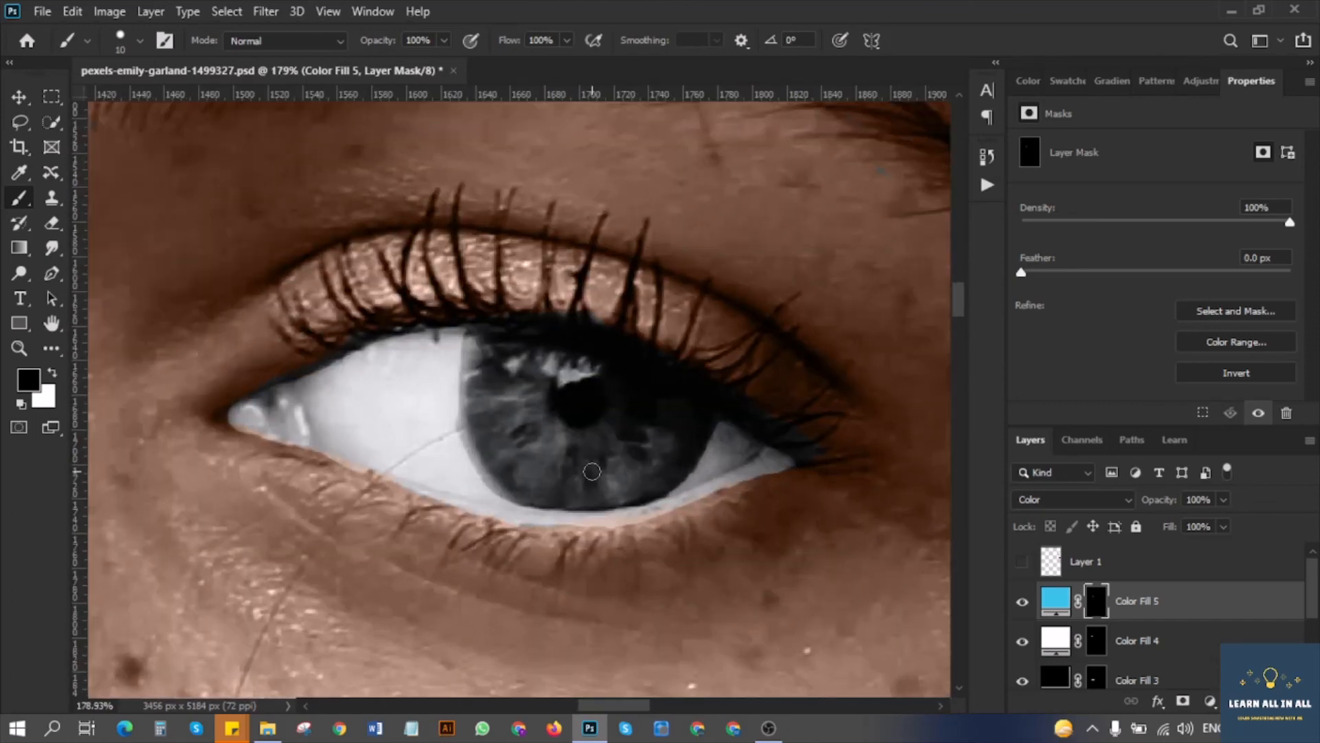
pyautogui.press('x')
pyautogui.scroll(1, 523, 371)
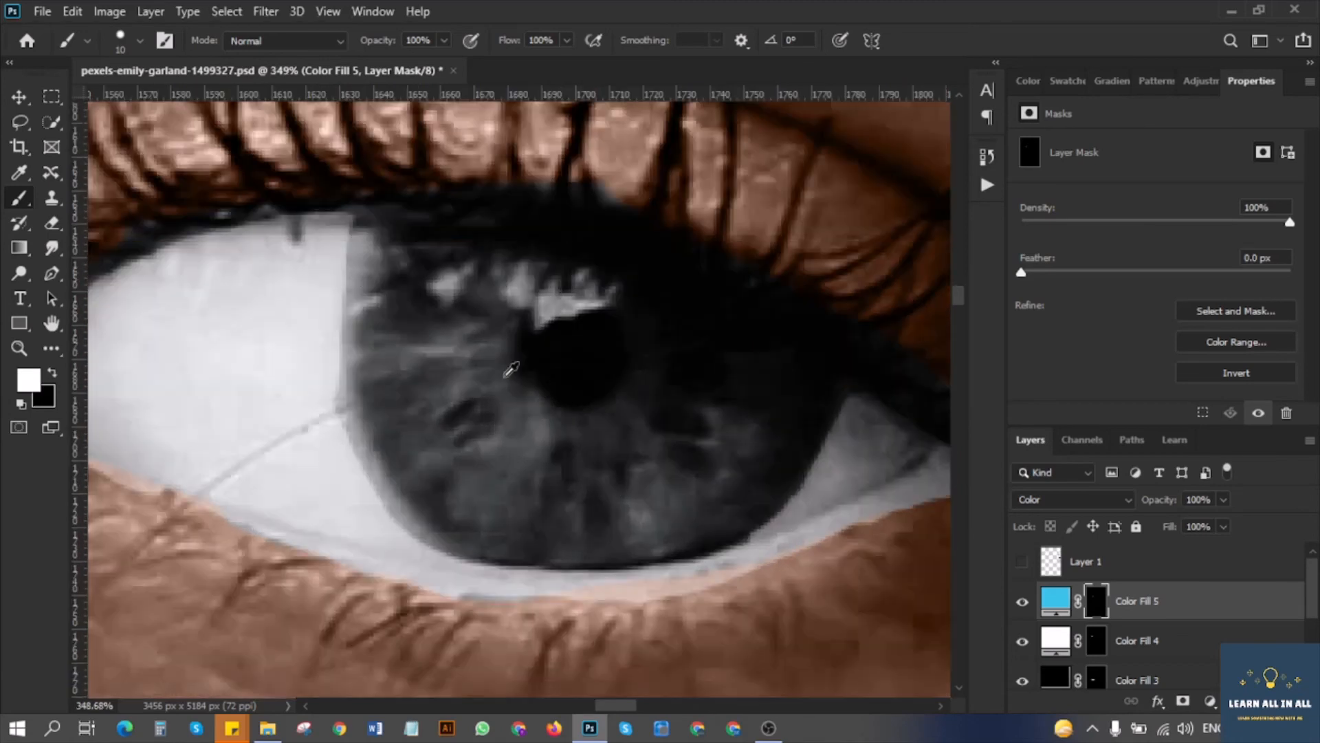
pyautogui.moveTo(374, 258)
pyautogui.mouseDown()
pyautogui.moveTo(375, 334)
pyautogui.moveTo(385, 284)
pyautogui.moveTo(389, 323)
pyautogui.moveTo(541, 324)
pyautogui.moveTo(428, 332)
pyautogui.moveTo(561, 357)
pyautogui.moveTo(522, 445)
pyautogui.moveTo(409, 414)
pyautogui.moveTo(445, 502)
pyautogui.moveTo(377, 376)
pyautogui.moveTo(513, 523)
pyautogui.moveTo(460, 535)
pyautogui.moveTo(497, 490)
pyautogui.moveTo(626, 476)
pyautogui.moveTo(580, 355)
pyautogui.moveTo(612, 363)
pyautogui.moveTo(437, 283)
pyautogui.moveTo(721, 364)
pyautogui.moveTo(695, 393)
pyautogui.moveTo(754, 449)
pyautogui.moveTo(649, 521)
pyautogui.moveTo(678, 548)
pyautogui.moveTo(557, 563)
pyautogui.moveTo(439, 521)
pyautogui.moveTo(757, 482)
pyautogui.moveTo(792, 423)
pyautogui.moveTo(690, 375)
pyautogui.moveTo(793, 414)
pyautogui.moveTo(761, 401)
pyautogui.moveTo(689, 541)
pyautogui.moveTo(513, 548)
pyautogui.moveTo(408, 464)
pyautogui.moveTo(369, 343)
pyautogui.moveTo(364, 256)
pyautogui.moveTo(363, 359)
pyautogui.moveTo(408, 509)
pyautogui.moveTo(726, 493)
pyautogui.mouseUp()
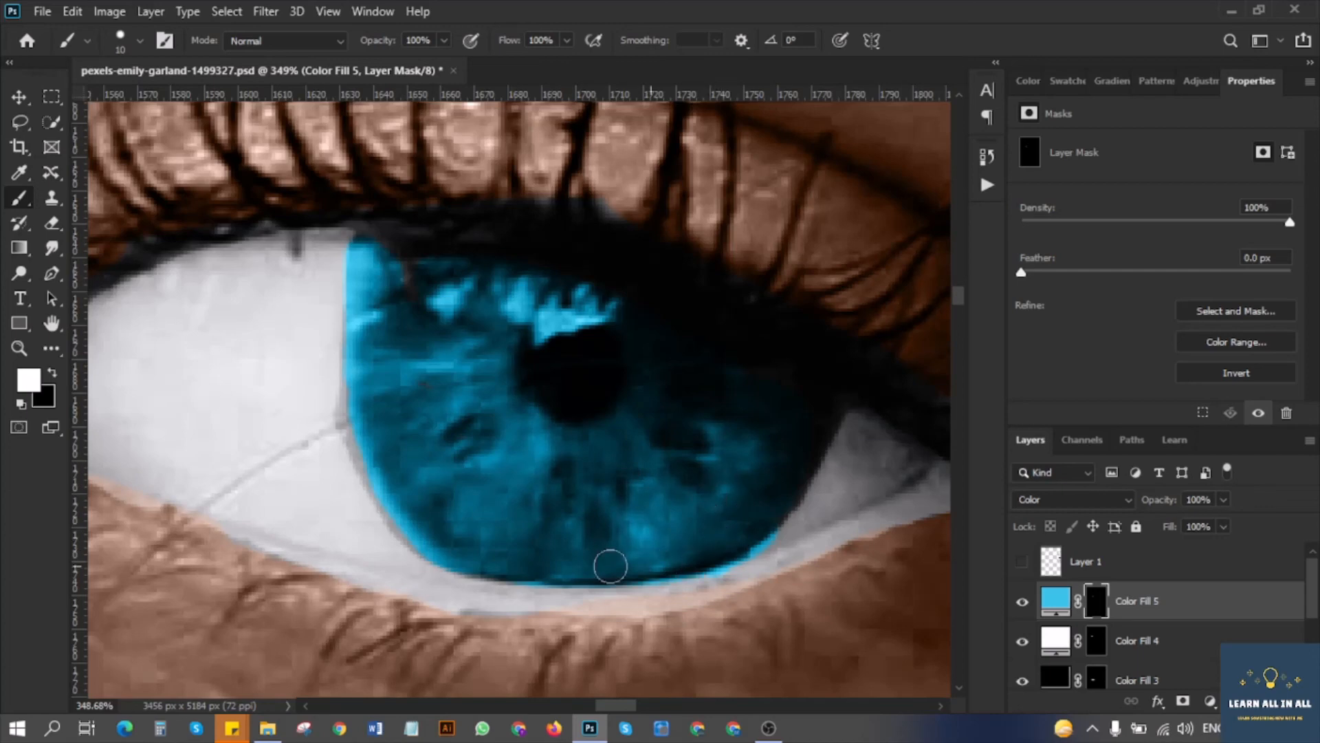
pyautogui.press('x')
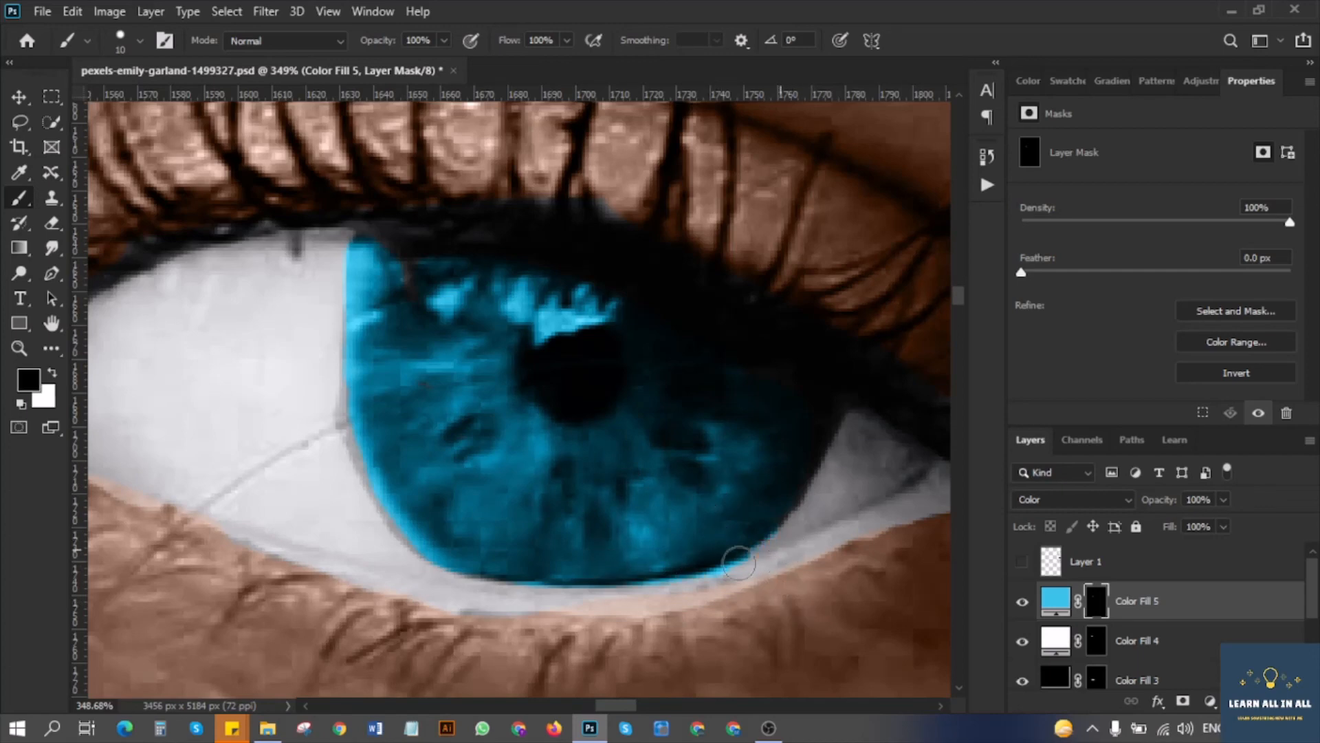
# Paint white on the white Soft Light fill's mask along the iris edge to fill the remaining eye white.
pyautogui.scroll(-8, 357, 551)
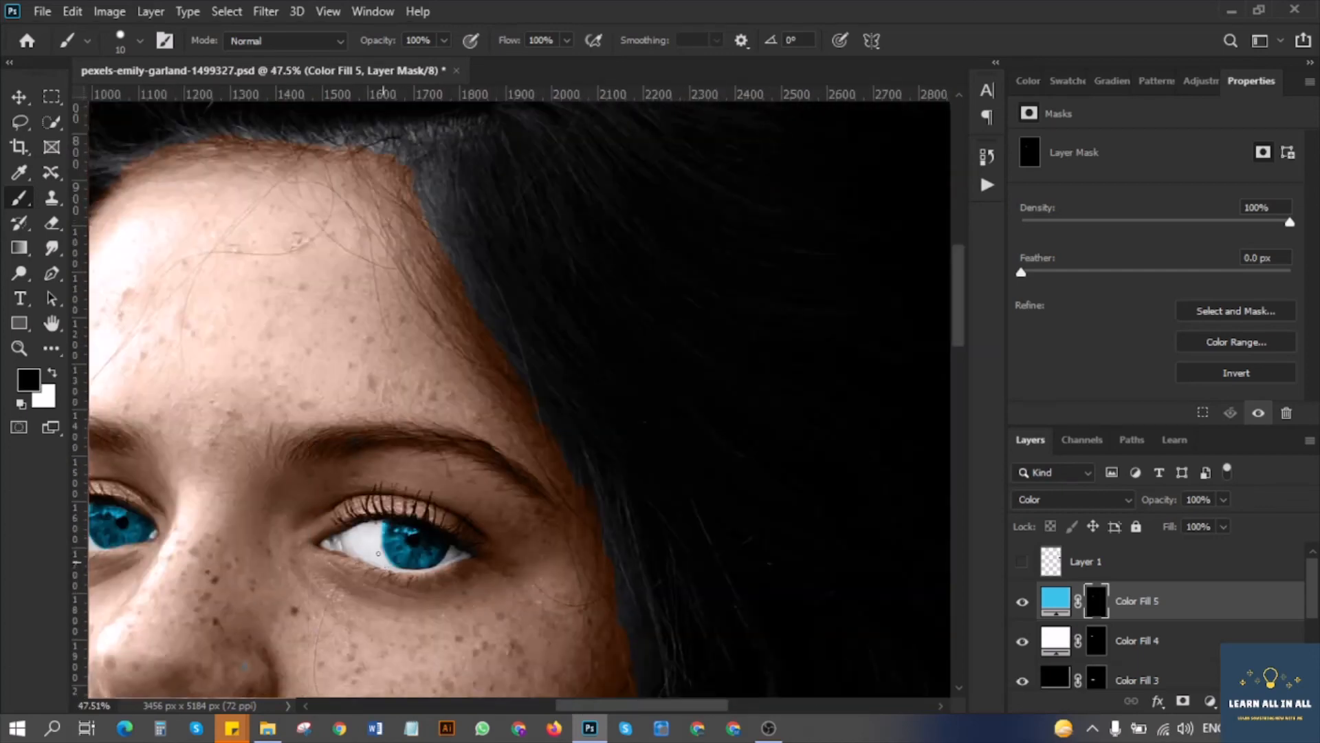
pyautogui.scroll(8, 378, 553)
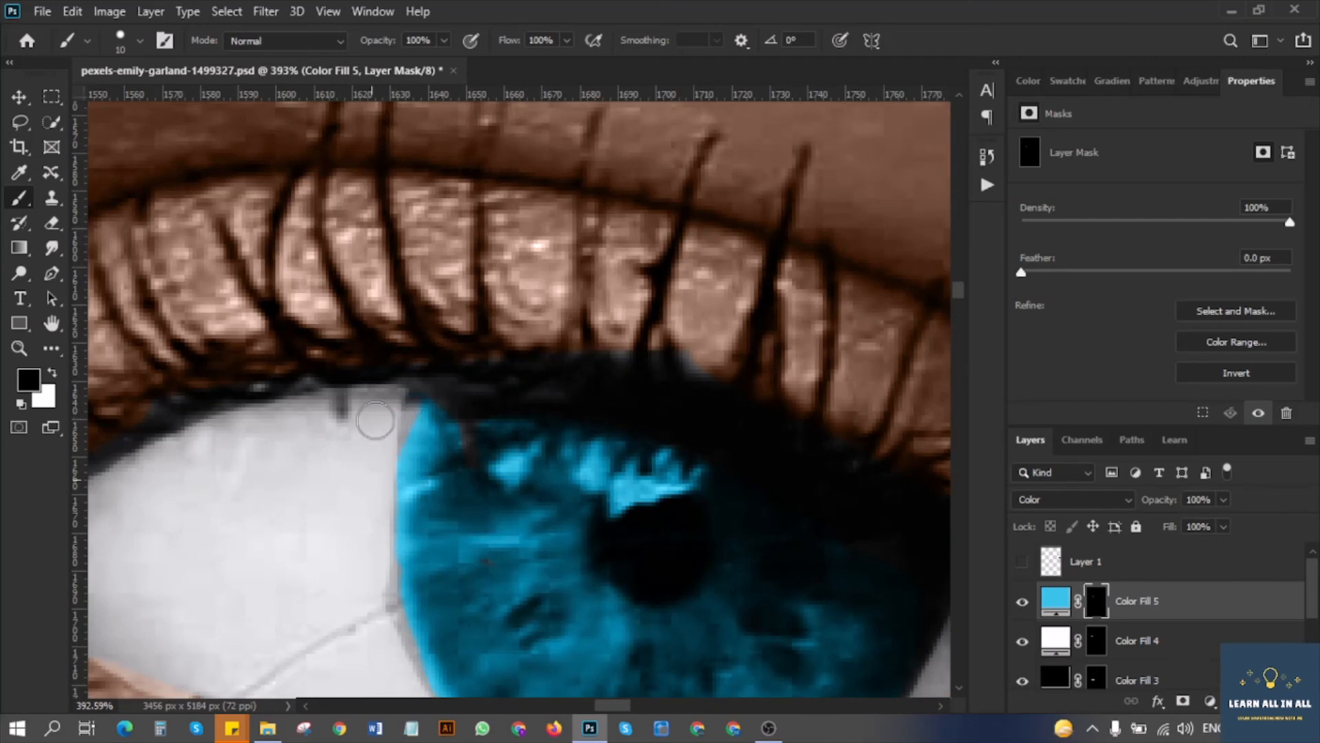
pyautogui.click(1097, 642)
pyautogui.press('x')
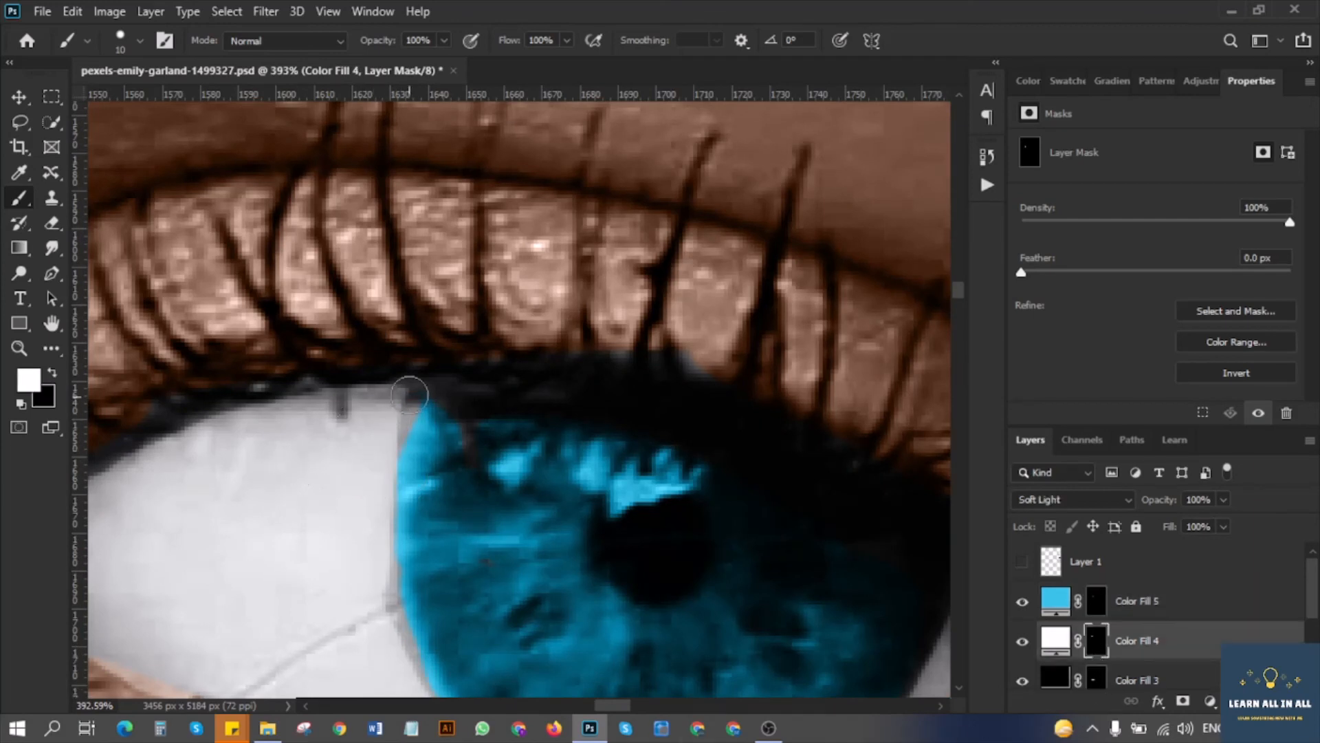
pyautogui.moveTo(368, 610); pyautogui.dragTo(403, 678)
# Group all the color fill layers above the Background, from Color Fill 5 down.
pyautogui.scroll(-10, 360, 570)
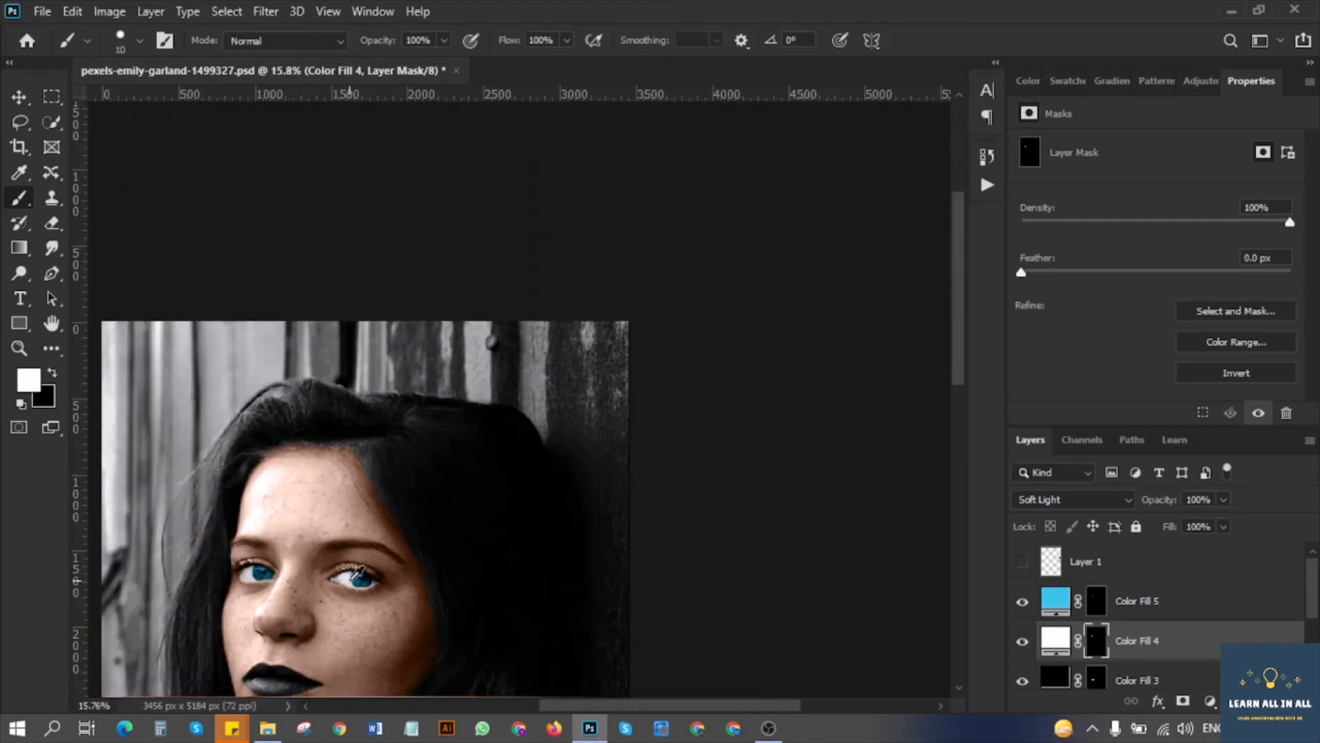
pyautogui.scroll(-3, 358, 573)
pyautogui.click(1156, 600)
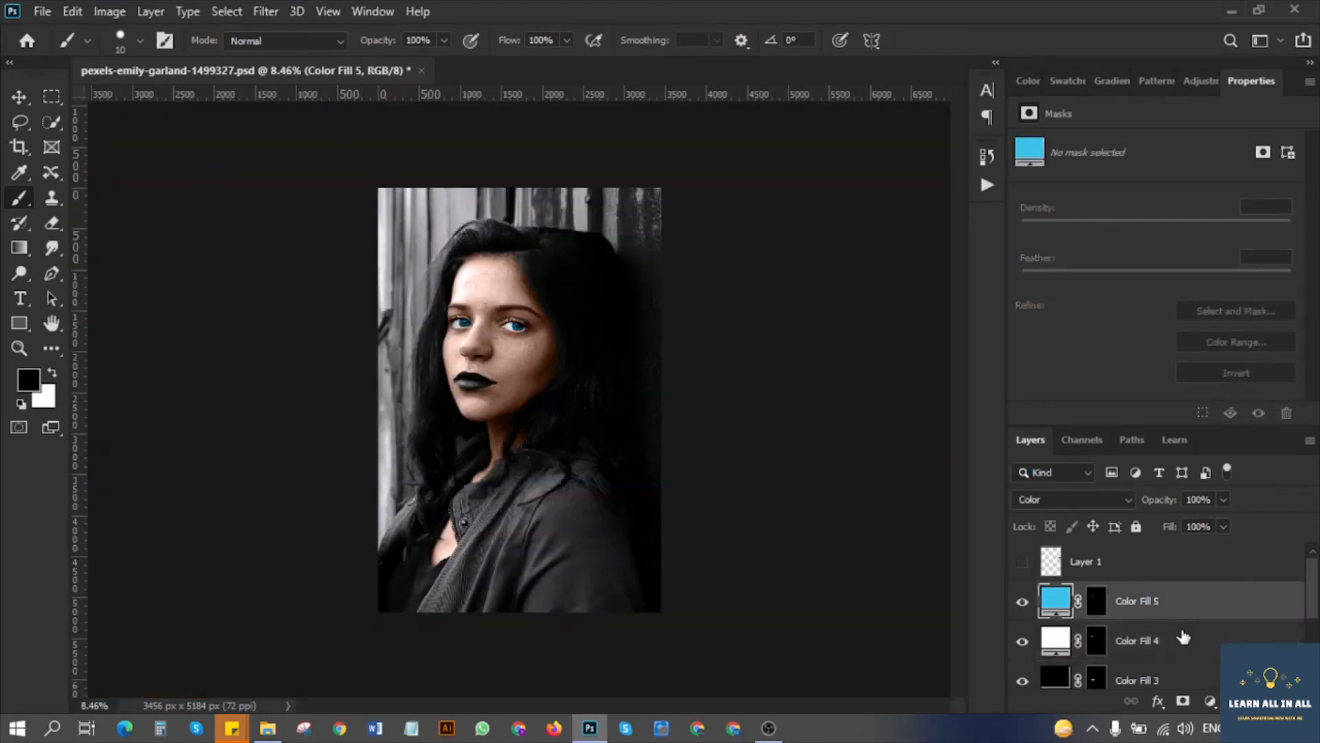
pyautogui.scroll(-3, 1178, 633)
pyautogui.keyDown('shift'); pyautogui.click(1183, 638); pyautogui.keyUp('shift')
pyautogui.hotkey('ctrl', 'g')
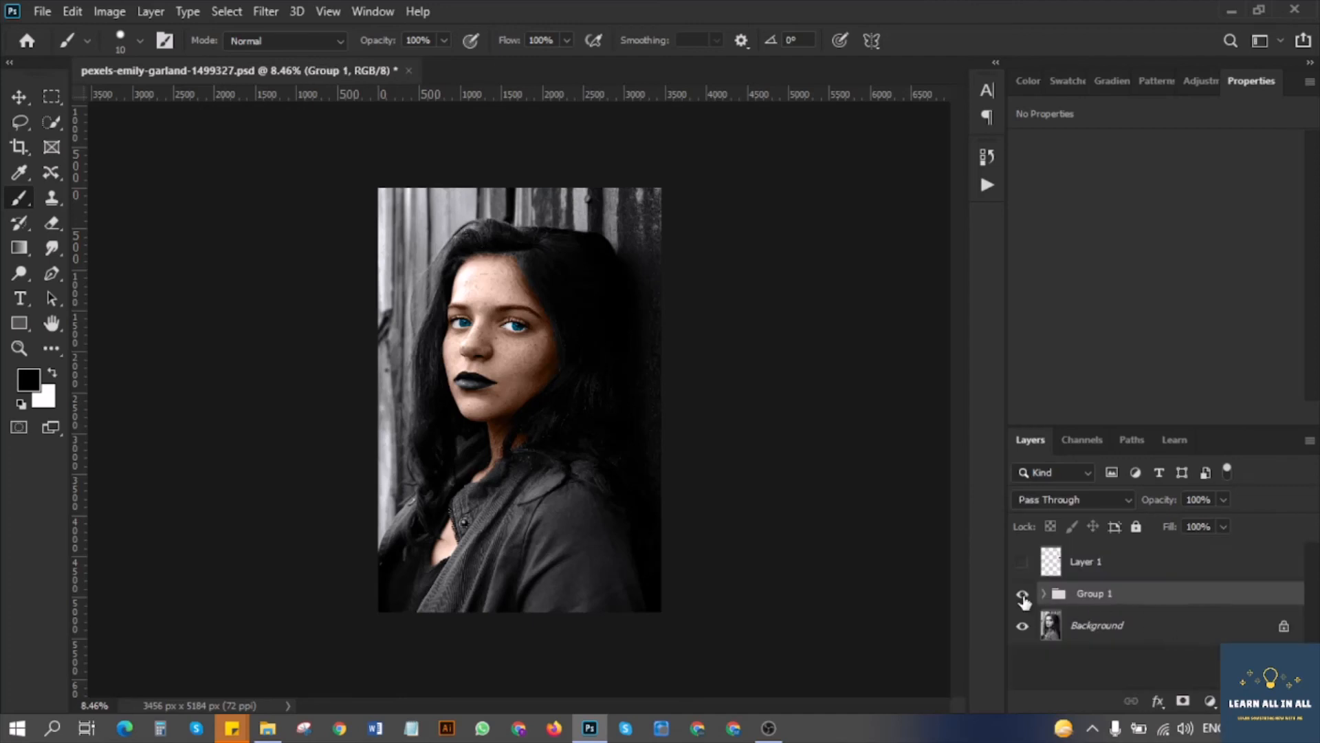
# Toggle the group's visibility off and on to compare the colorized portrait with the original.
pyautogui.click(1022, 595)
pyautogui.click(1022, 594)
pyautogui.click(1022, 594)
pyautogui.click(1022, 595)
# Fit the whole portrait in view and lower the color group's opacity to 68%.
pyautogui.press('v')
pyautogui.hotkey('ctrl', '0')
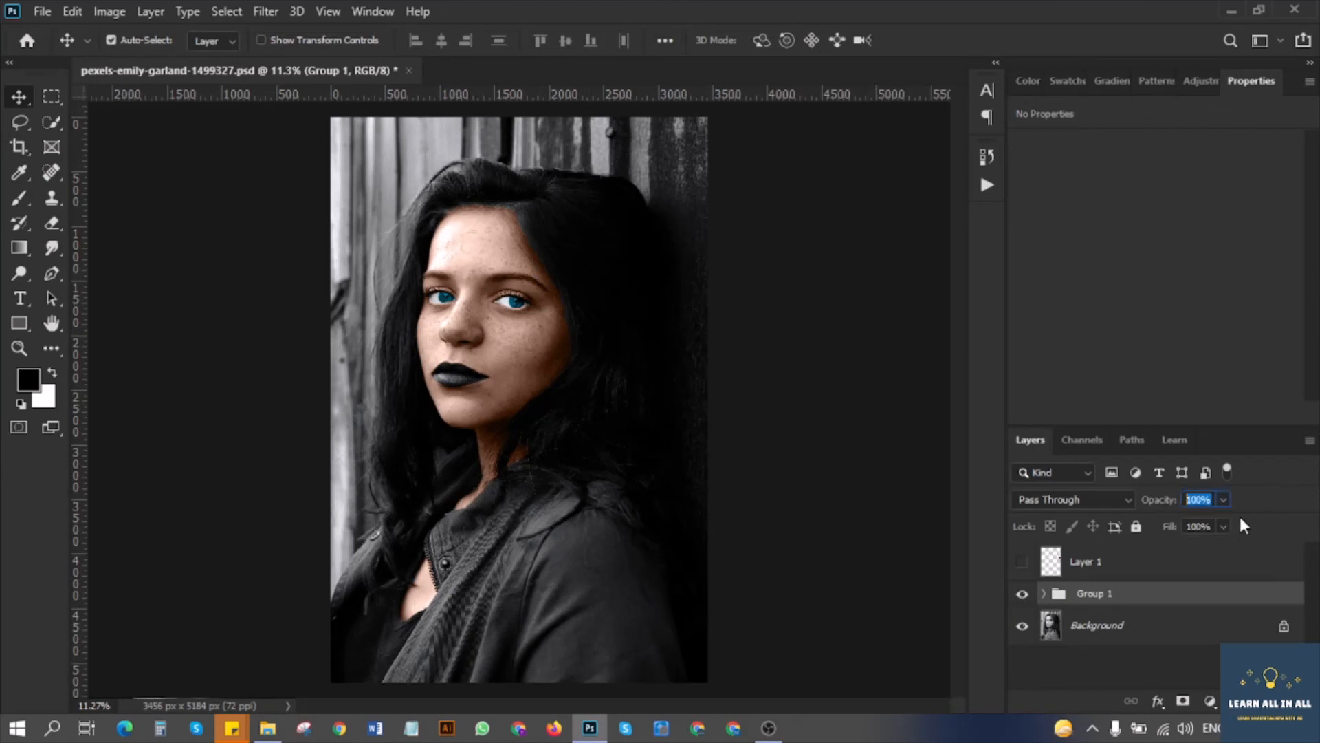
pyautogui.moveTo(1157, 525); pyautogui.dragTo(1132, 583)
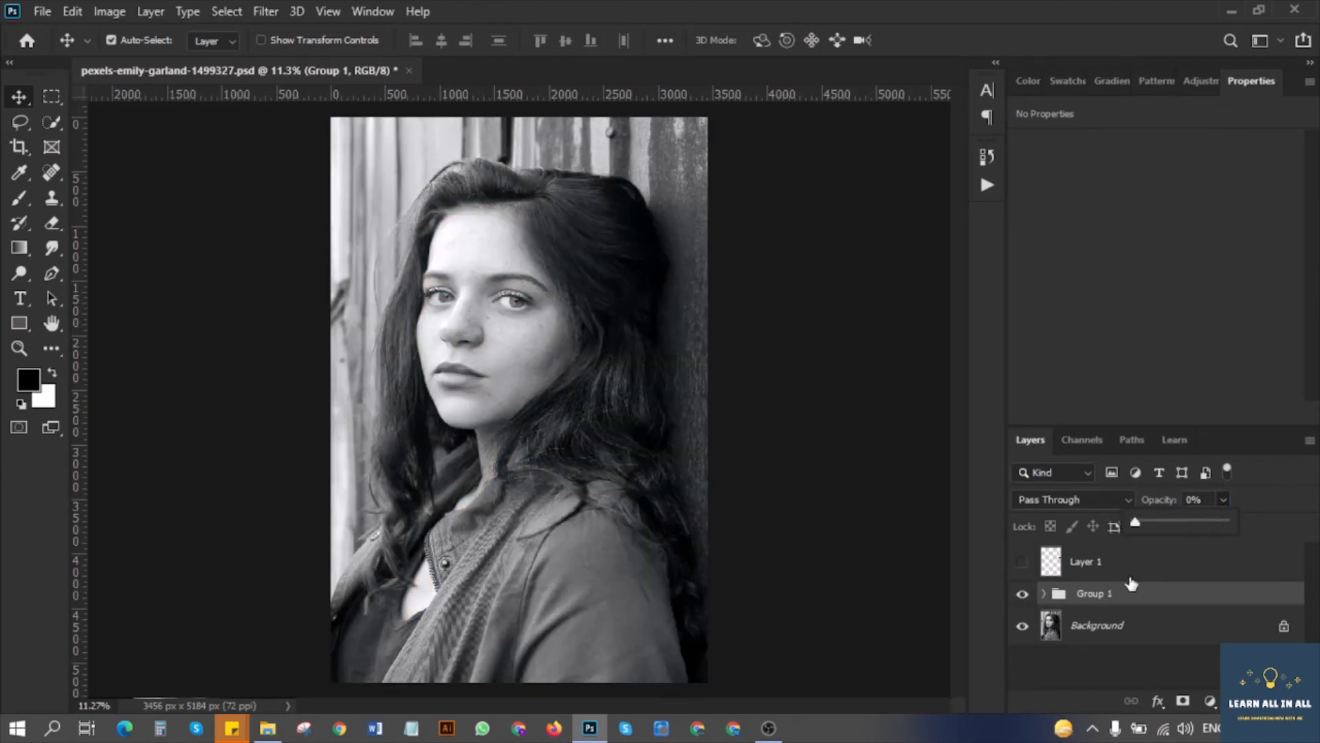
pyautogui.moveTo(1137, 523); pyautogui.dragTo(1179, 522)
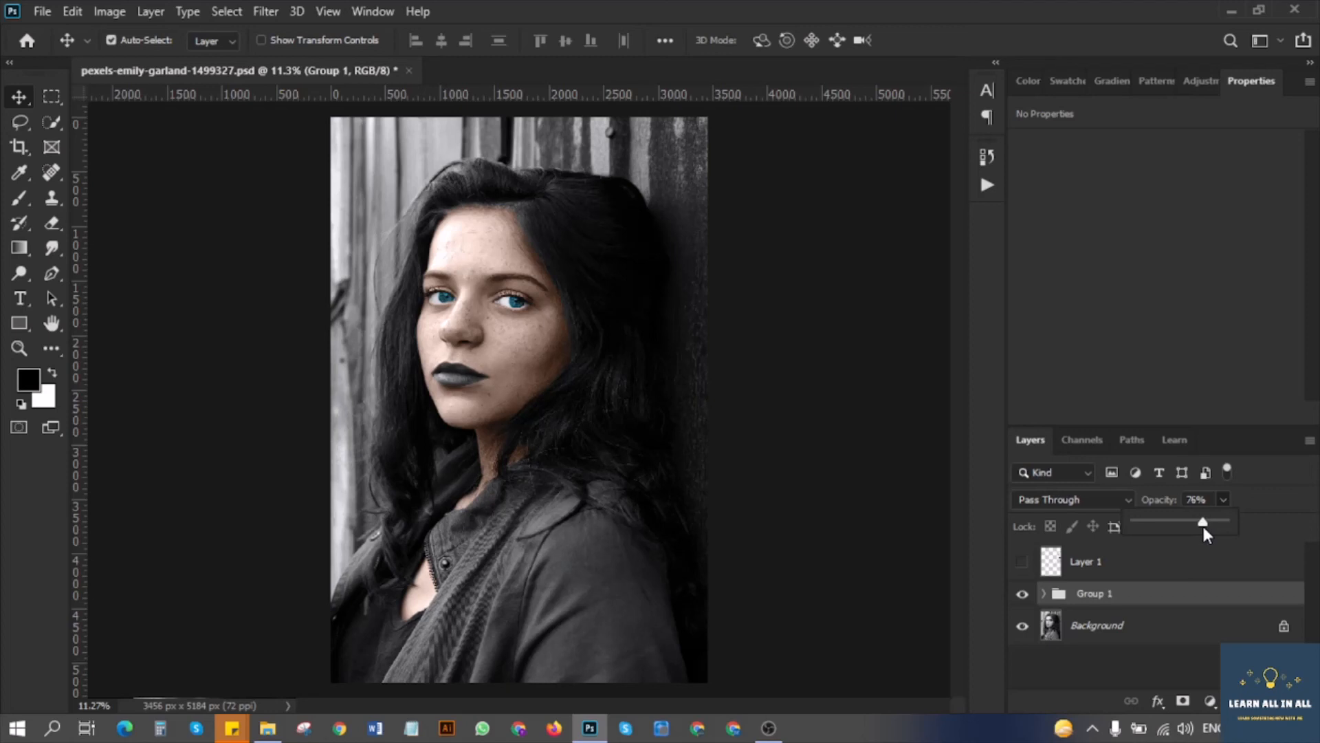
pyautogui.moveTo(1205, 530); pyautogui.dragTo(1216, 529)
# Compare the portrait with and without the color group at its reduced opacity.
pyautogui.click(1023, 596)
pyautogui.click(1023, 597)
pyautogui.click(1023, 597)
pyautogui.click(1023, 596)
pyautogui.click(1023, 597)
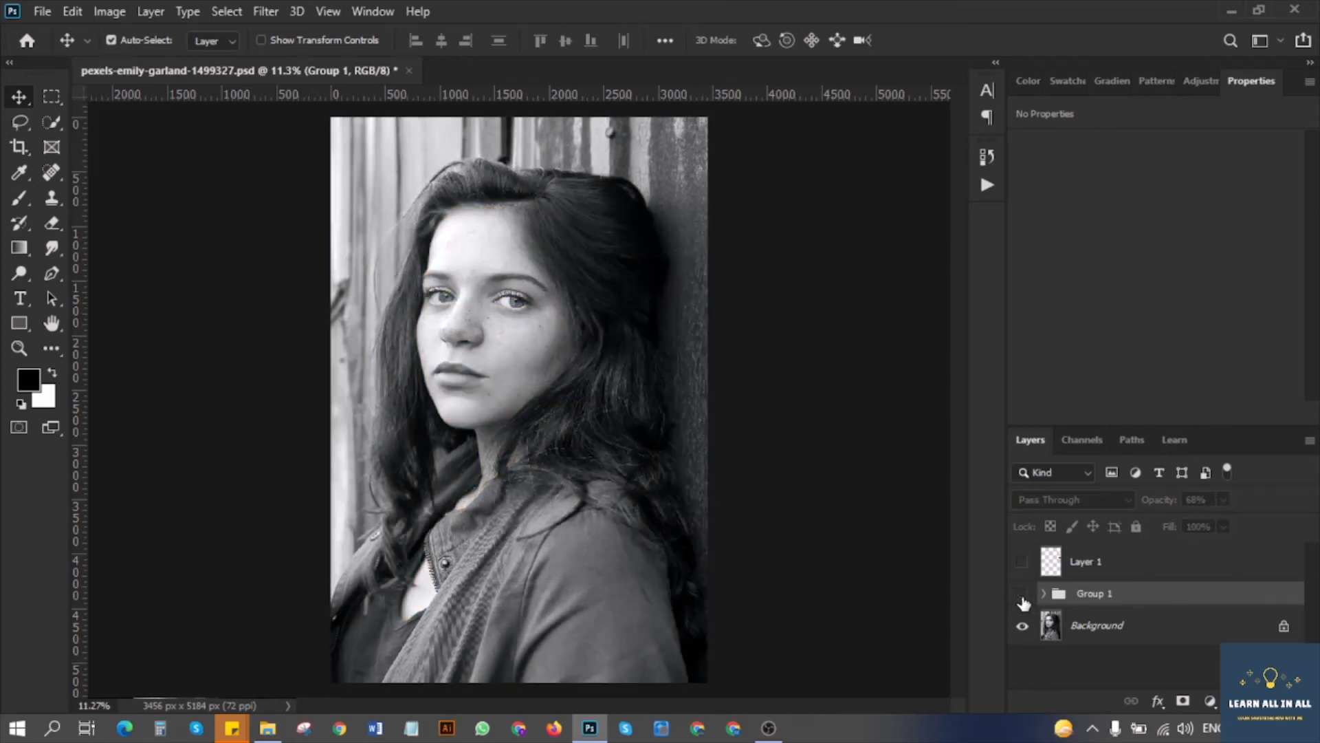